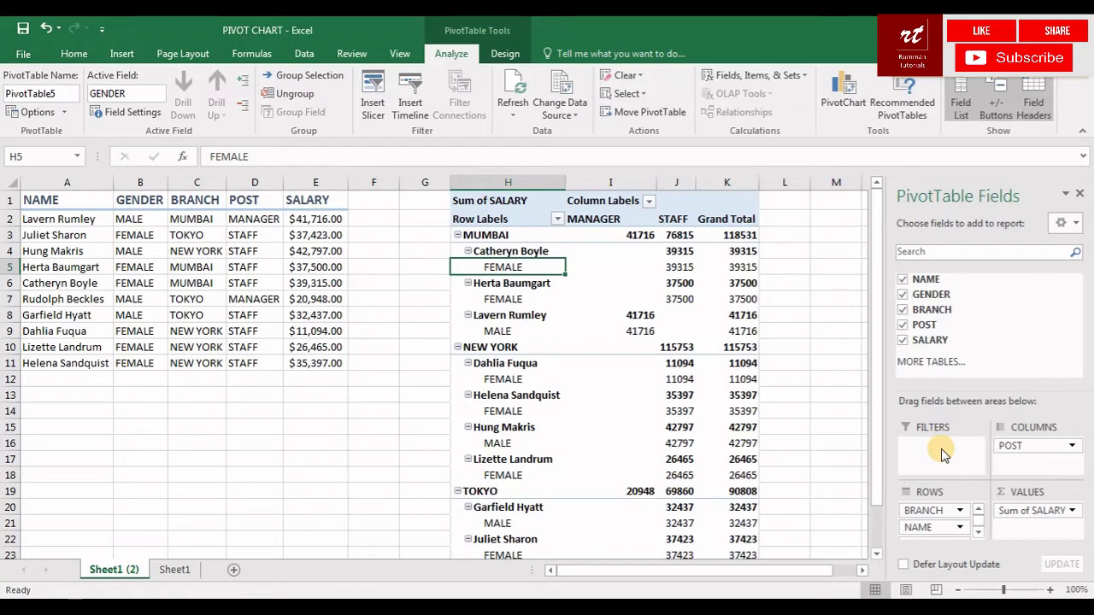
Step: Move the GENDER field from the PivotTable's rows area to its filters area
double_click(979, 534)
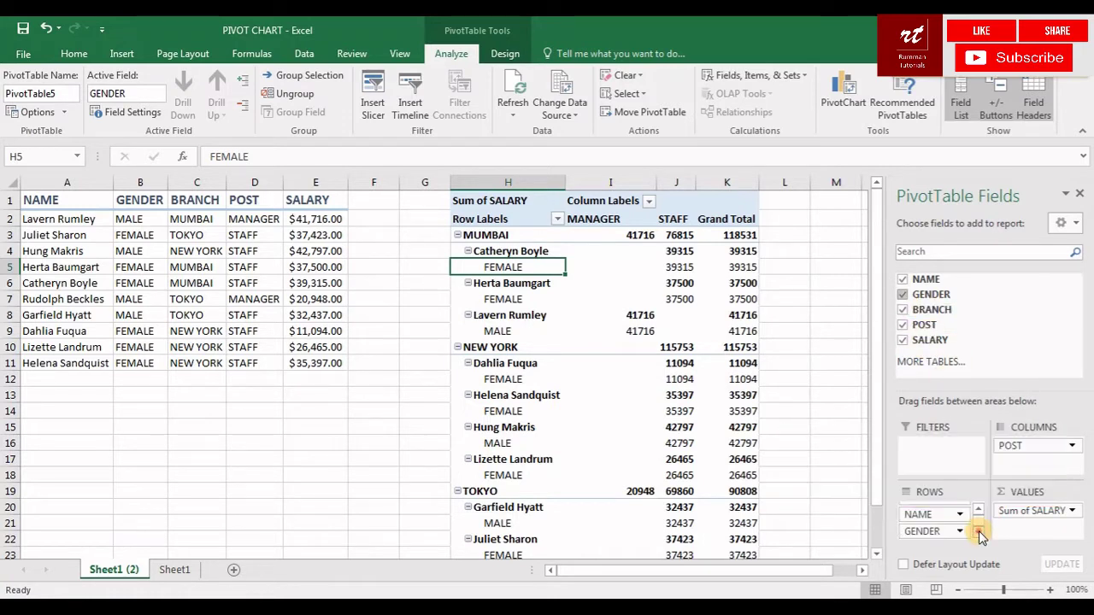
left_click_drag(924, 530, 944, 438)
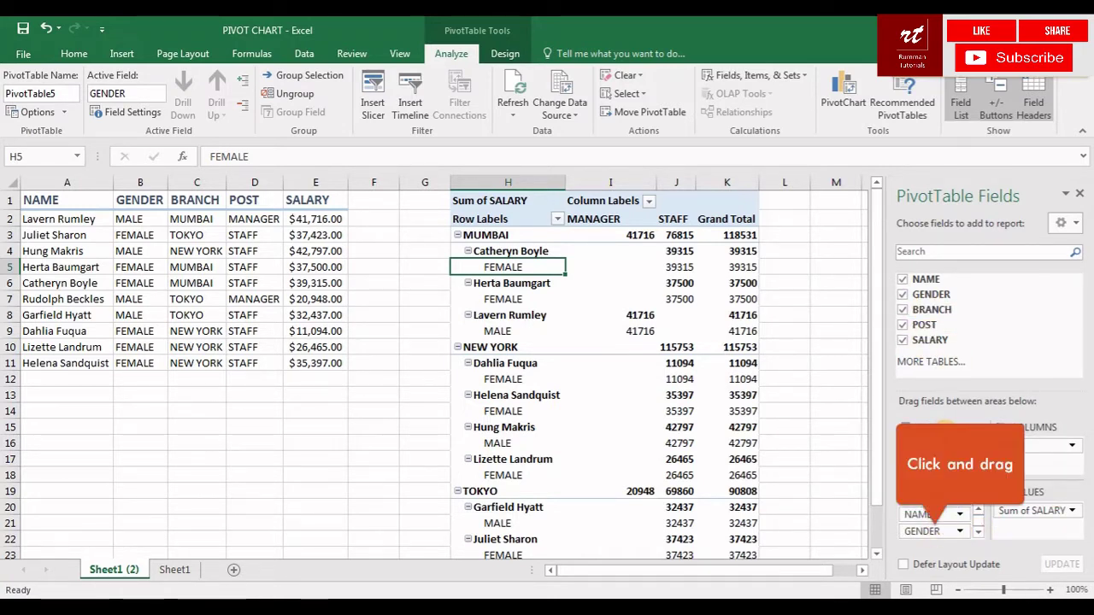
left_click_drag(935, 531, 932, 444)
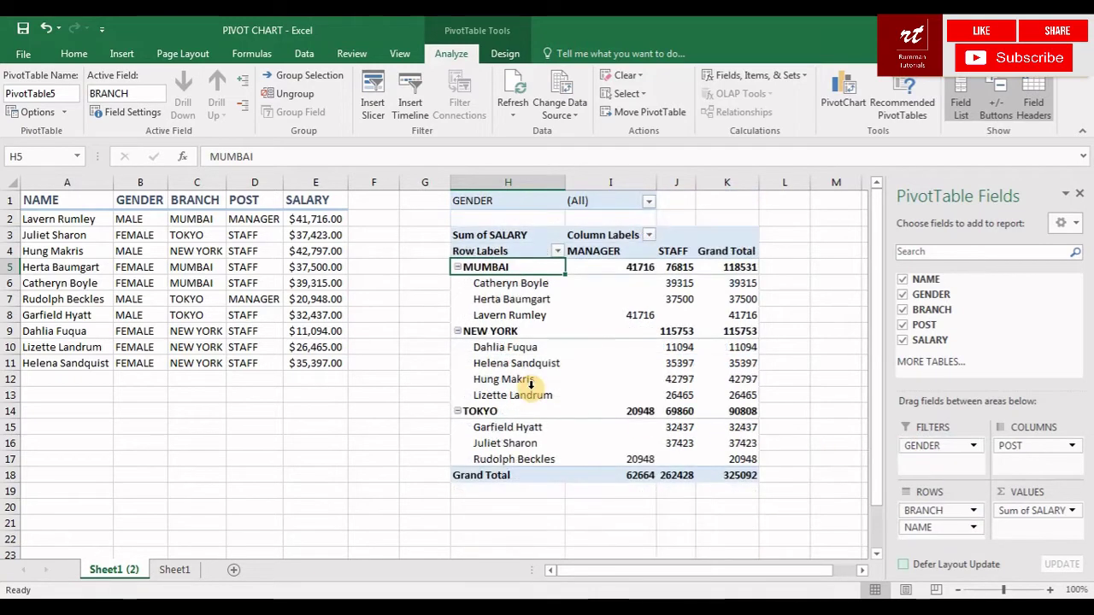
Step: Filter the PivotTable's GENDER report filter to MALE with multiple item selection enabled
left_click(65, 113)
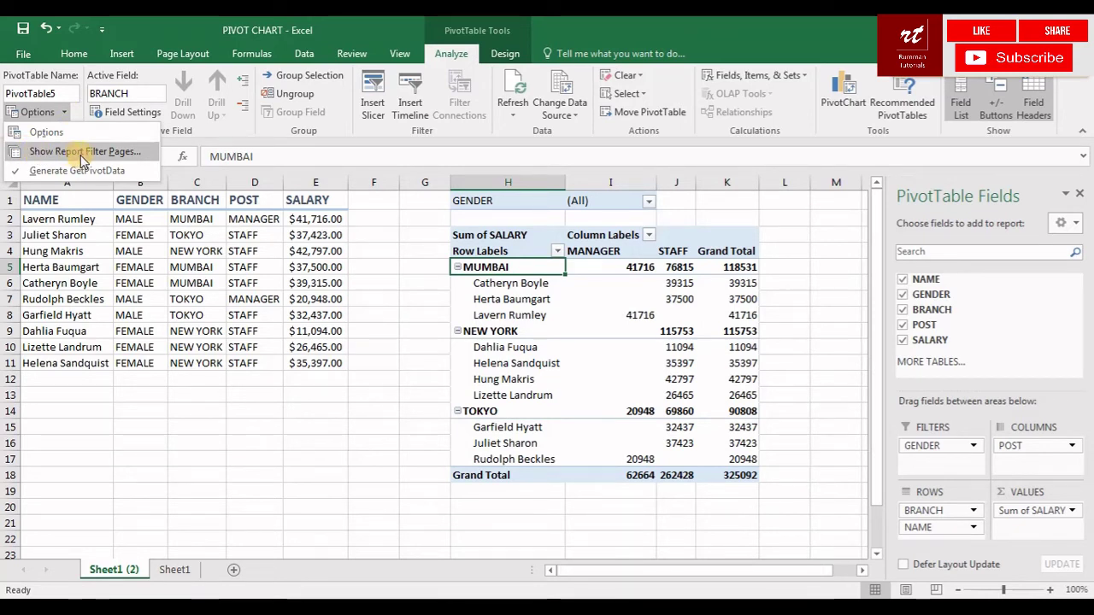
left_click(648, 202)
left_click(648, 202)
left_click(497, 265)
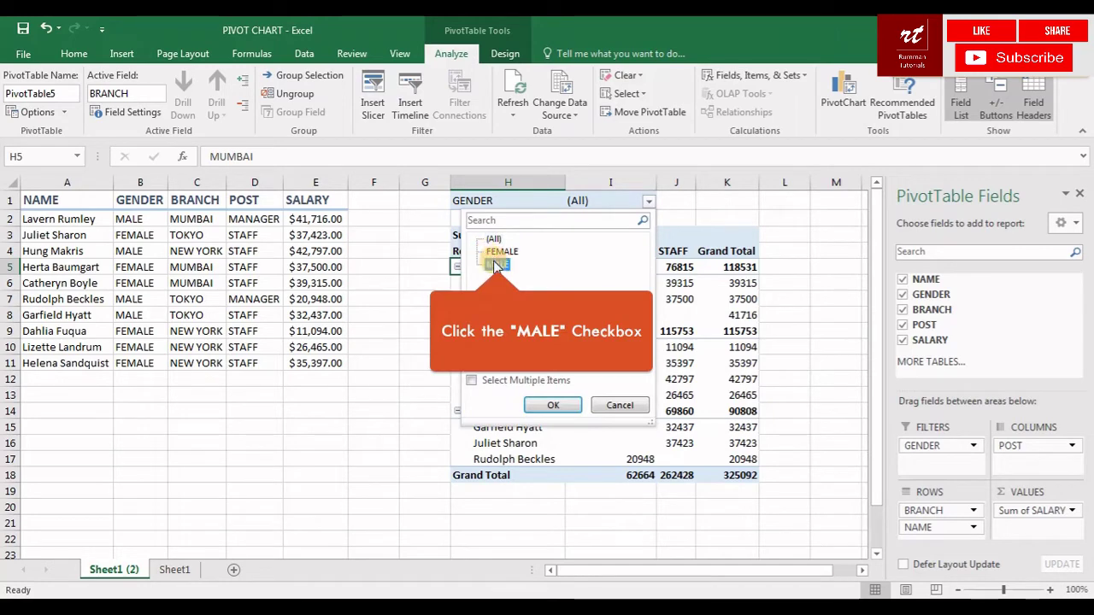
left_click(471, 381)
left_click(540, 403)
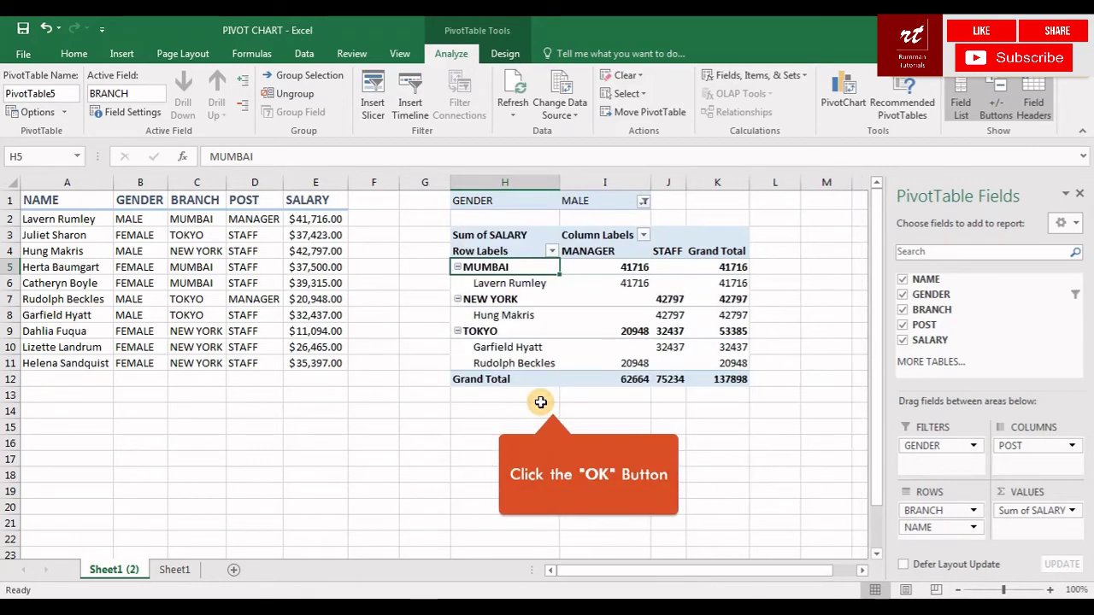
Step: Reset the GENDER report filter to include all items
left_click(643, 203)
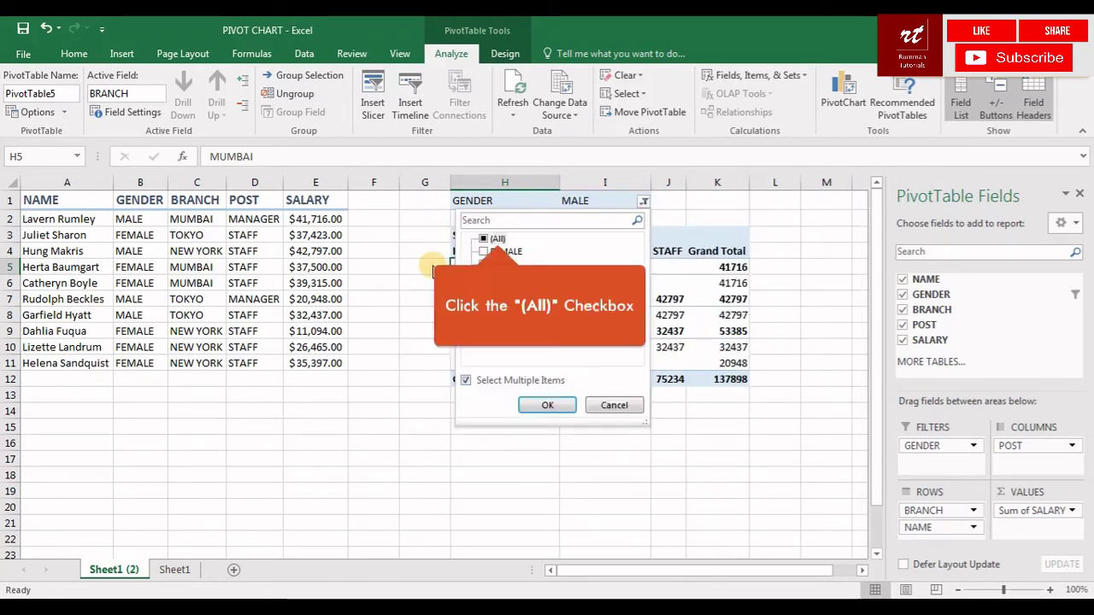
left_click(486, 241)
left_click(538, 403)
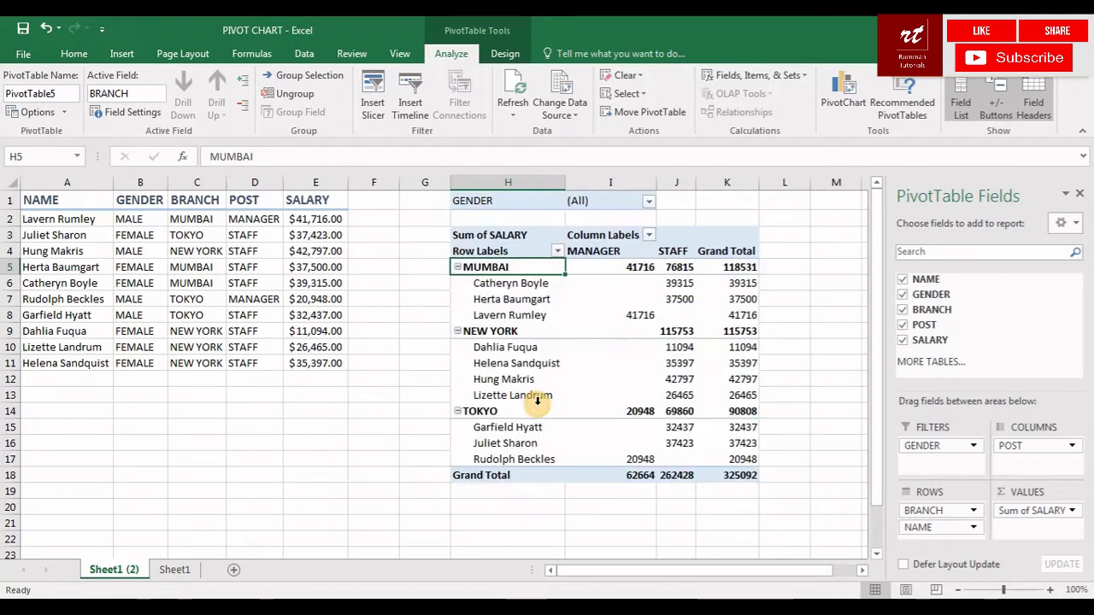
Step: Generate separate report filter pages for each value of the GENDER field
left_click(43, 112)
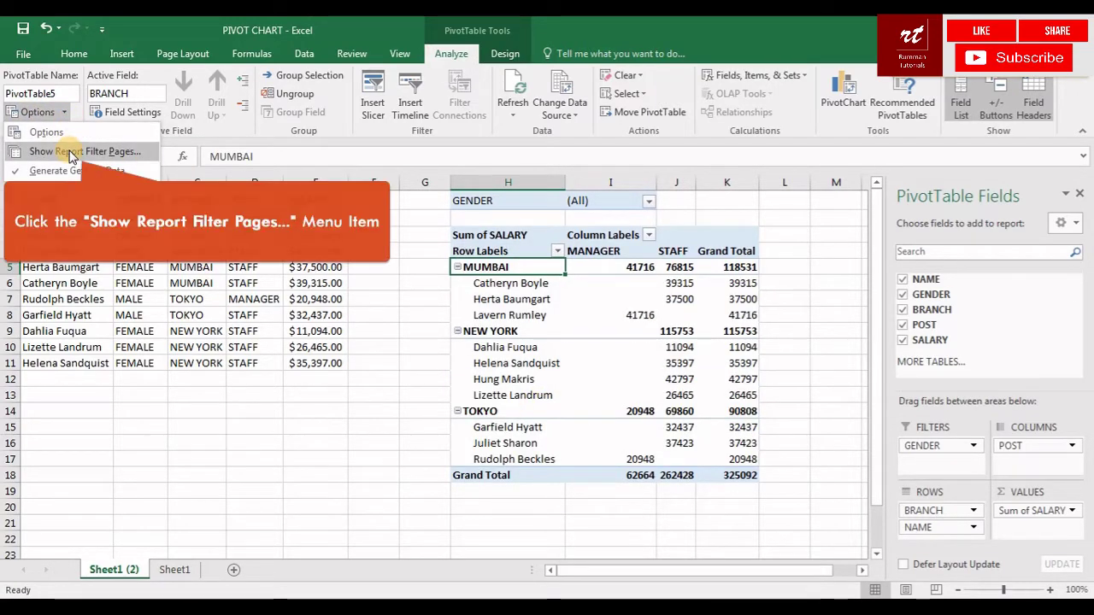
left_click(72, 154)
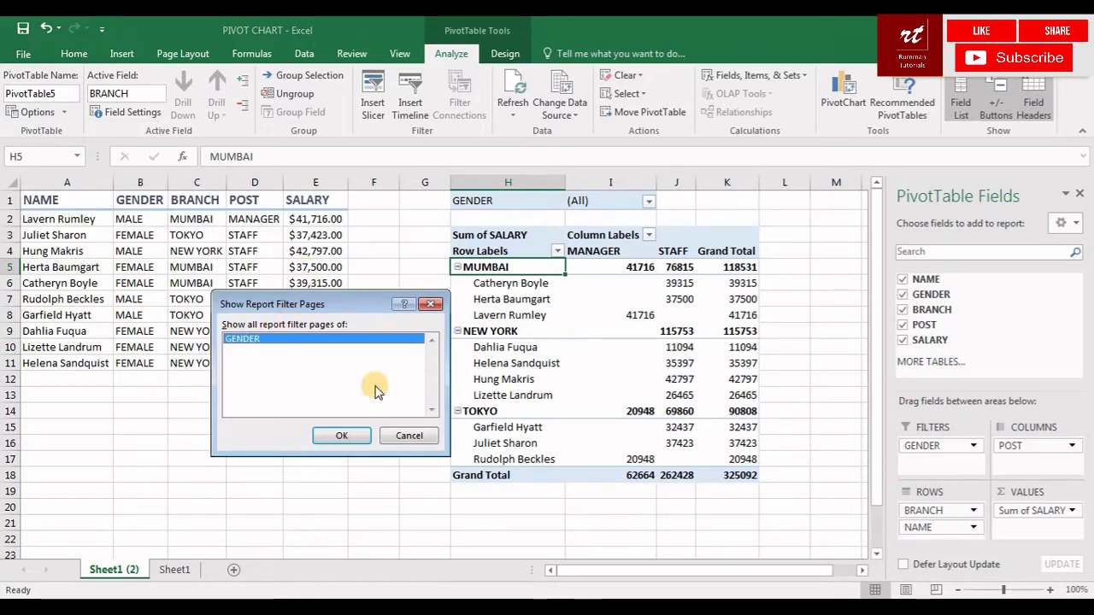
left_click(256, 341)
left_click(341, 430)
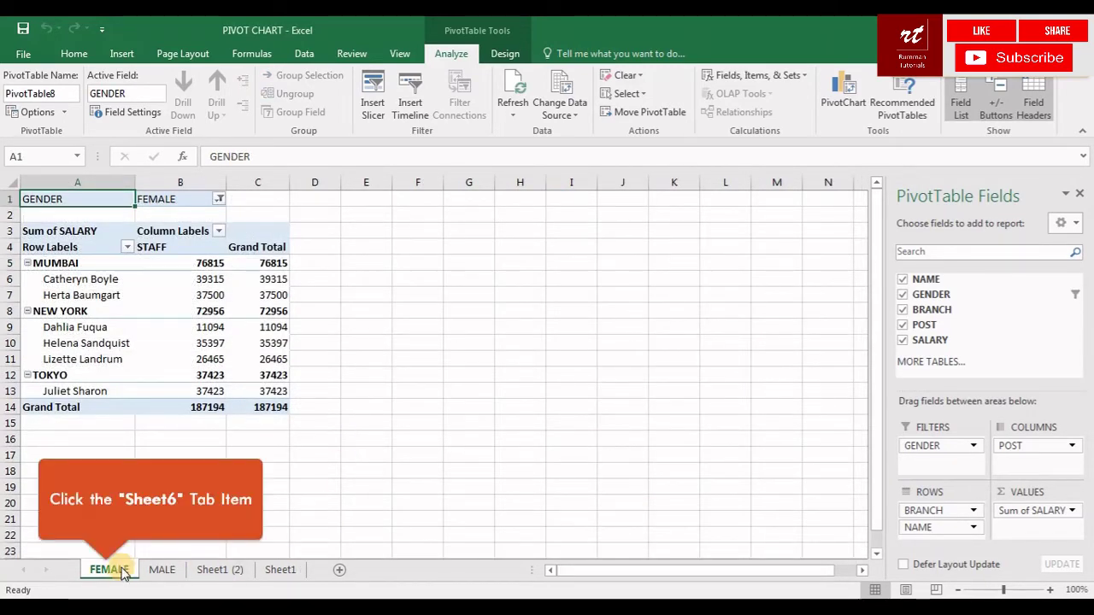
Step: Compare the PivotTables on the MALE and FEMALE sheets, checking their branch and name rows
left_click(157, 570)
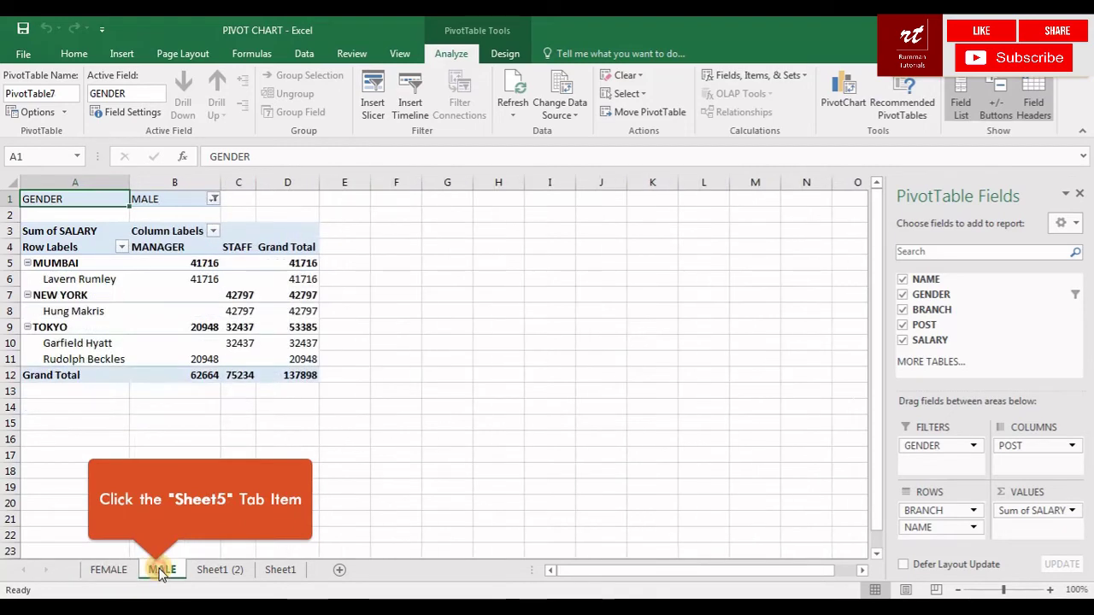
left_click(104, 577)
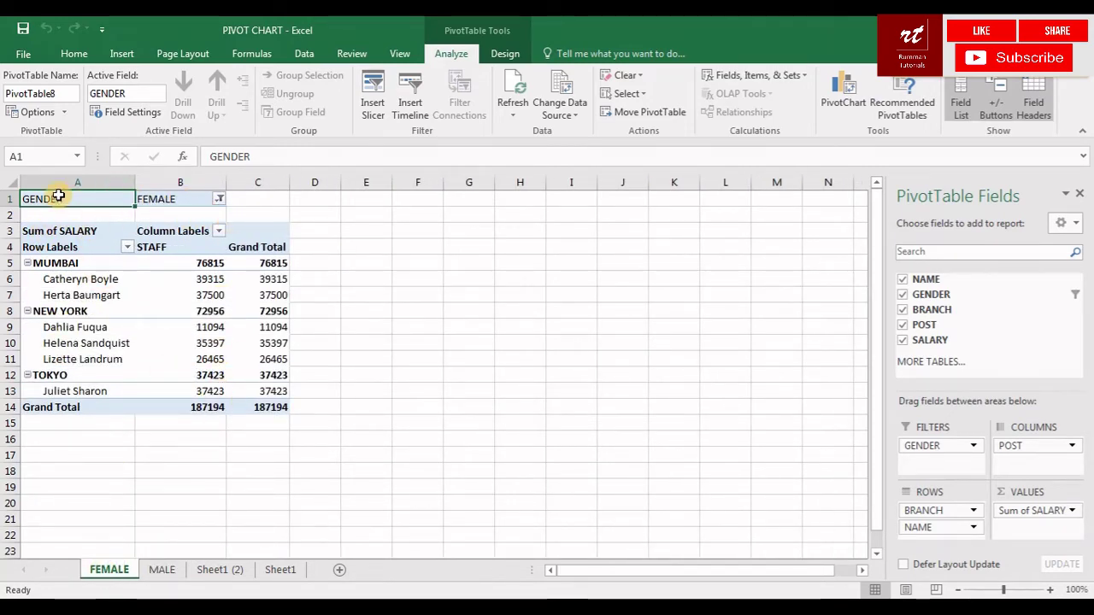
left_click(164, 570)
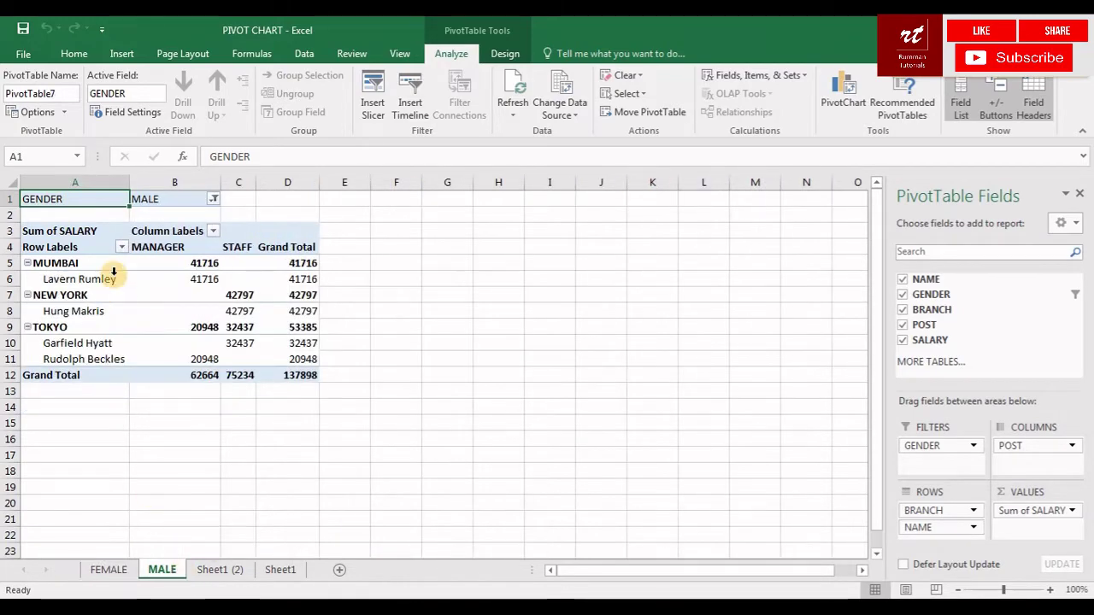
left_click(68, 295)
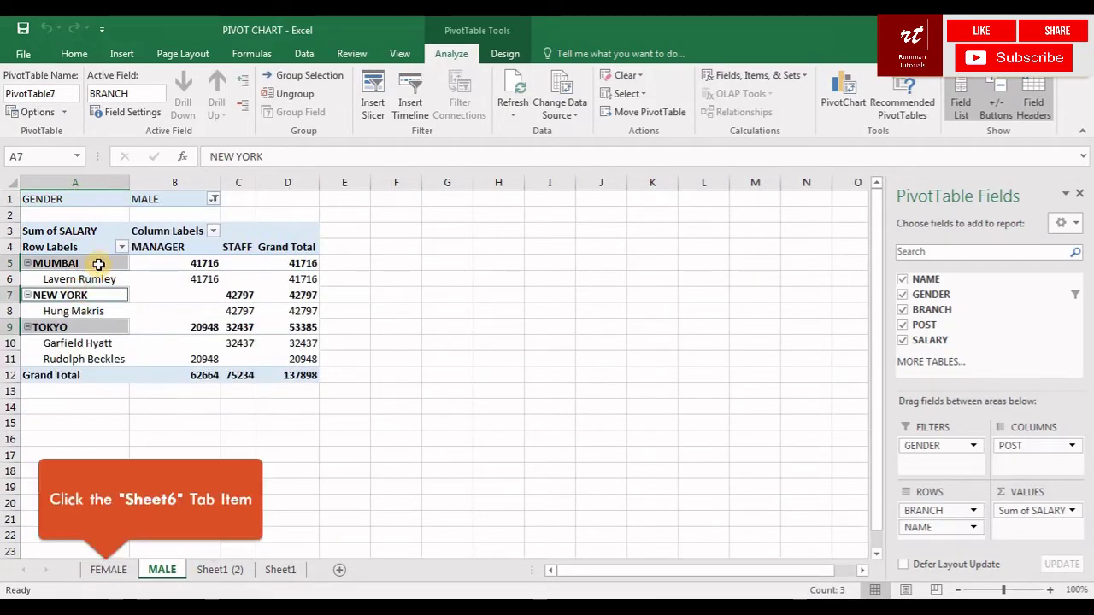
left_click(109, 570)
left_click(108, 295)
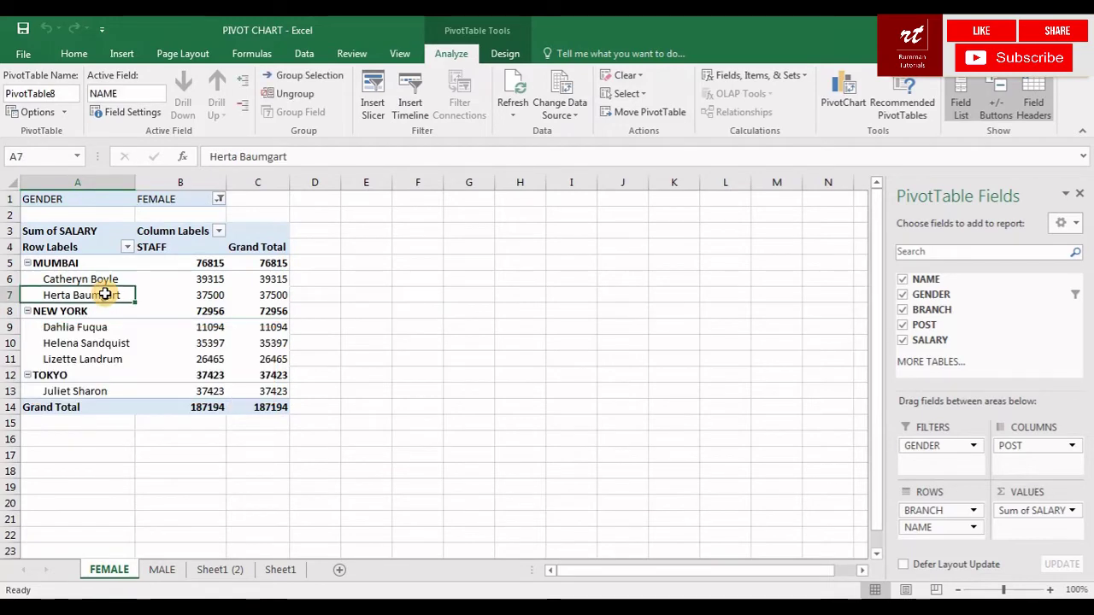
Step: Return to Sheet1 (2) and bring up the PivotTable analysis tools for its PivotTable
left_click(222, 572)
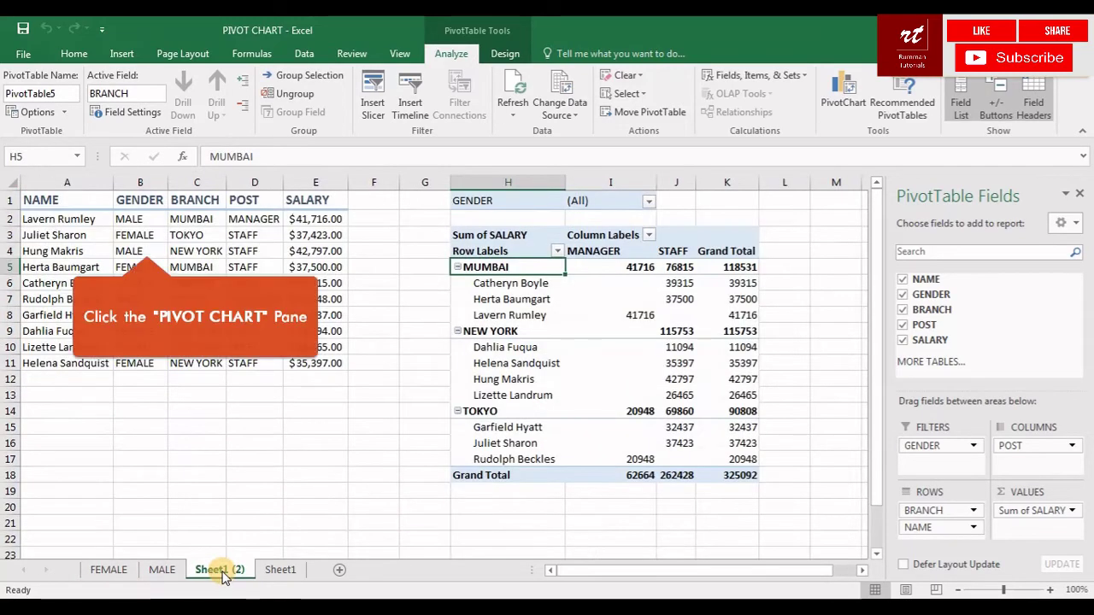
left_click(139, 249)
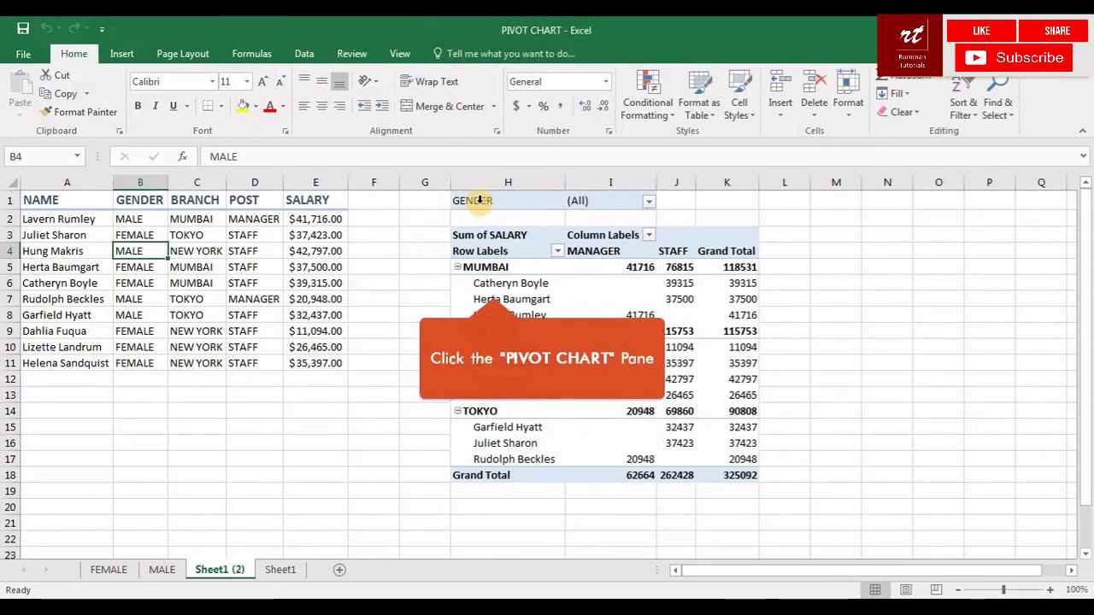
left_click(500, 283)
left_click(448, 54)
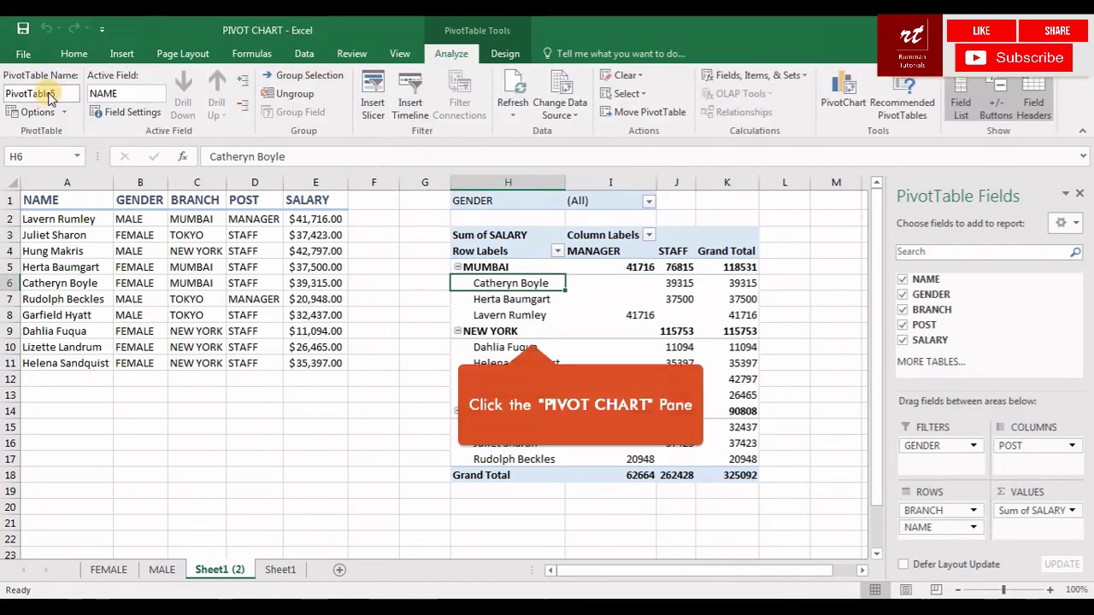
Step: Check which active field belongs to different label and value cells of the PivotTable
left_click(529, 332)
left_click(513, 395)
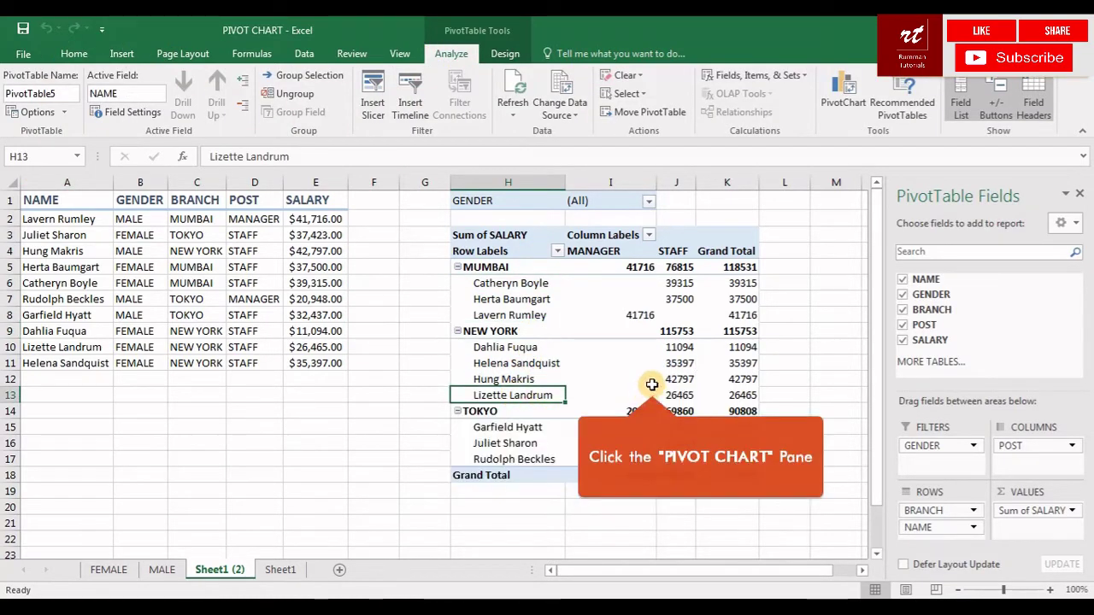
left_click(635, 317)
left_click(682, 307)
left_click(681, 342)
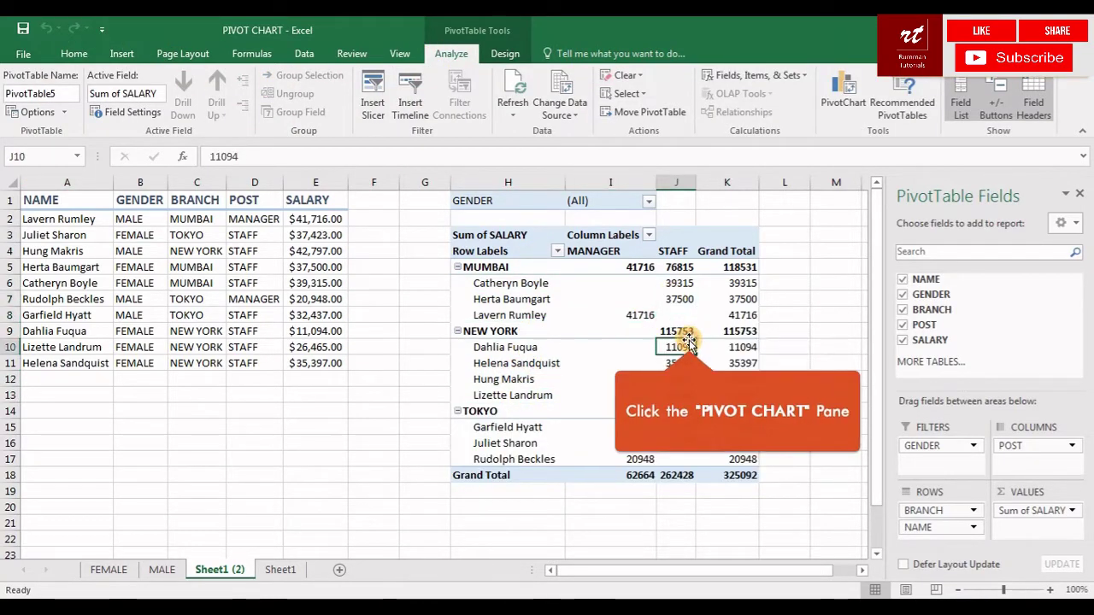
left_click(639, 313)
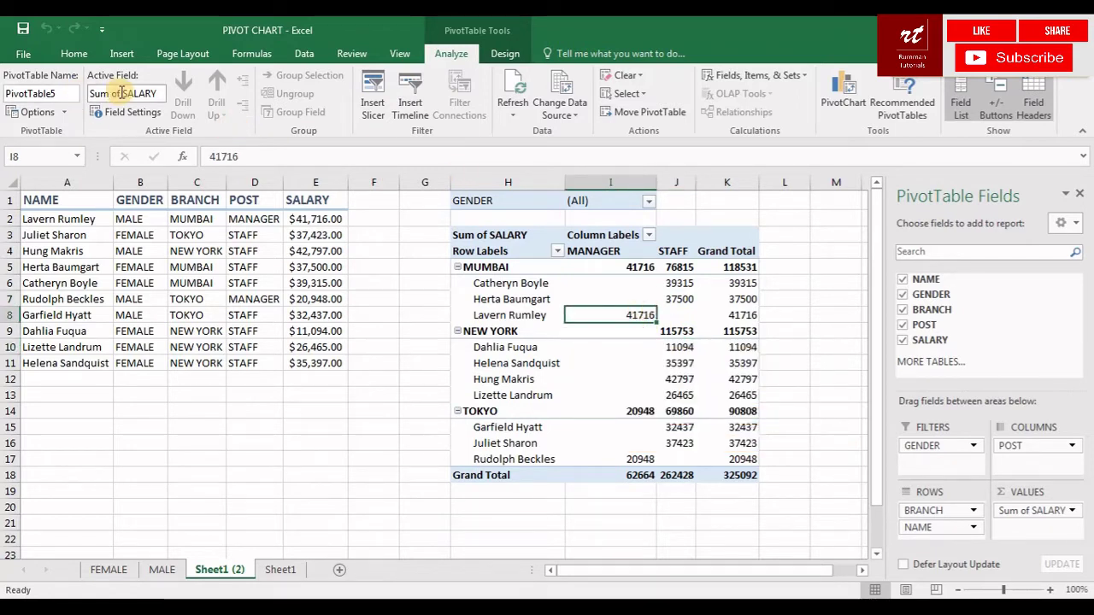
left_click(523, 291)
left_click(517, 285)
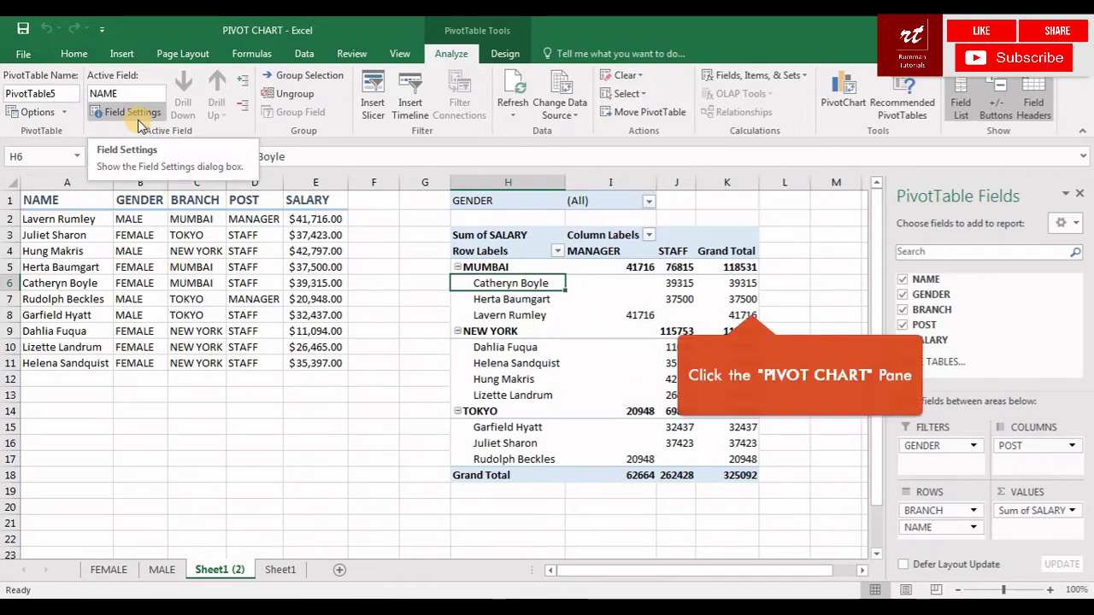
left_click(753, 305)
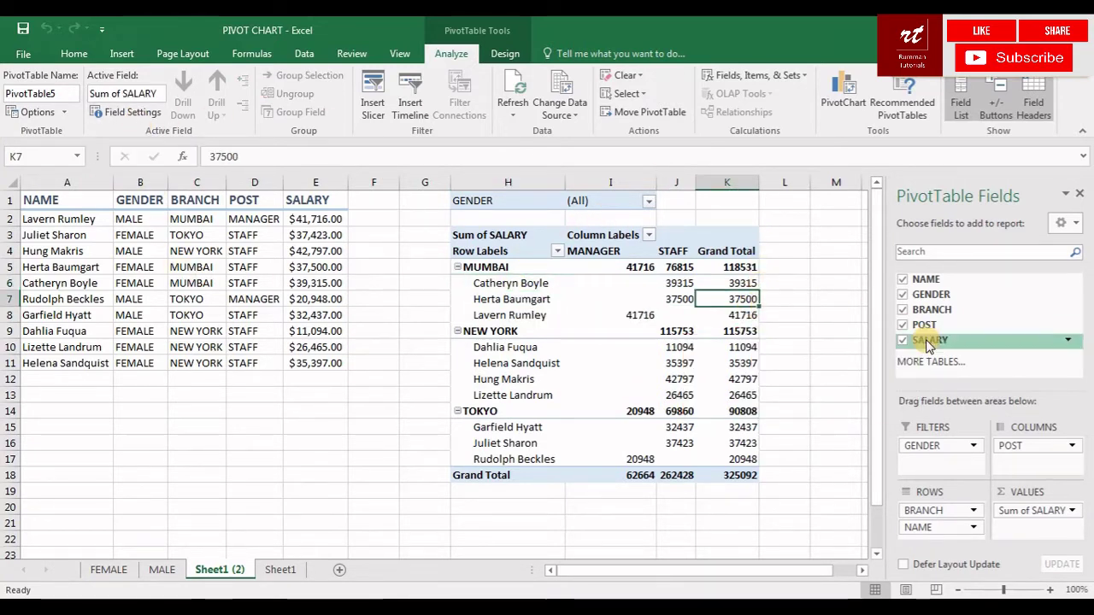
Step: Summarize the SALARY value field by Average
left_click(1075, 510)
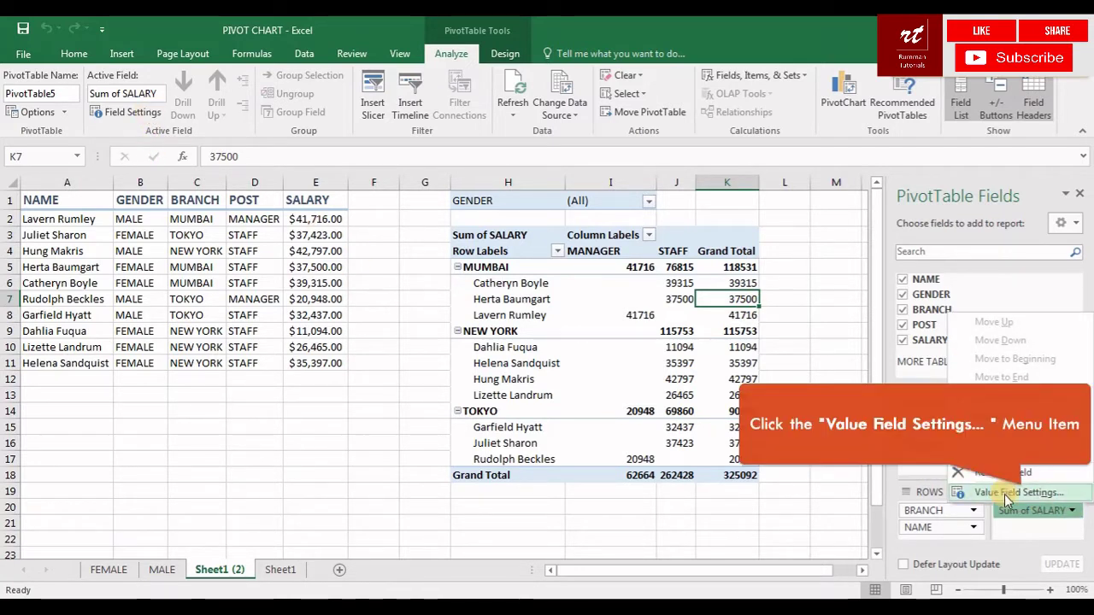
left_click(1006, 500)
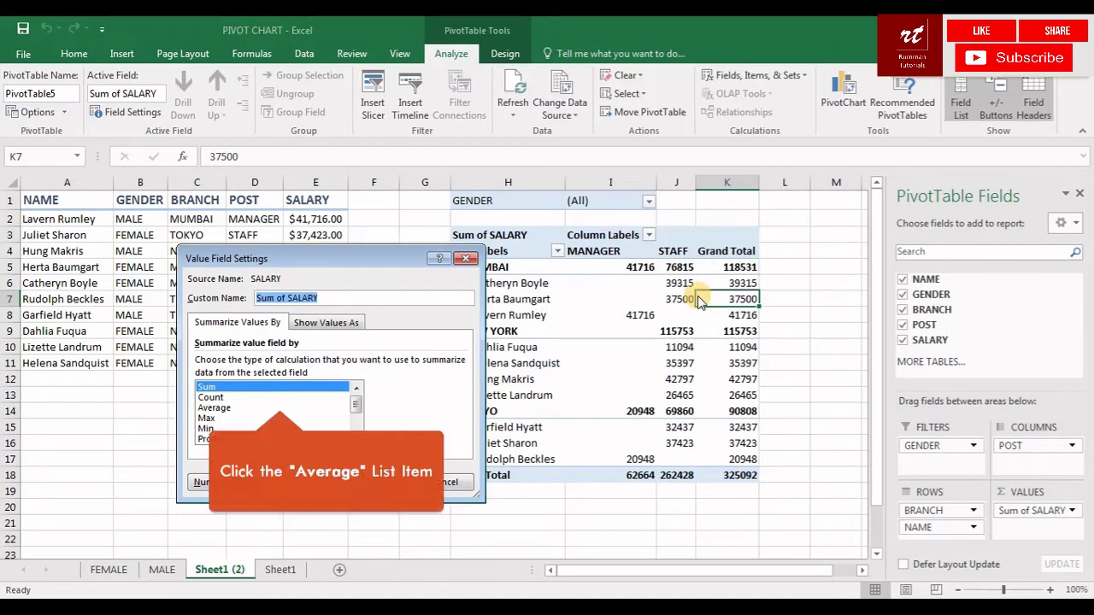
left_click(209, 408)
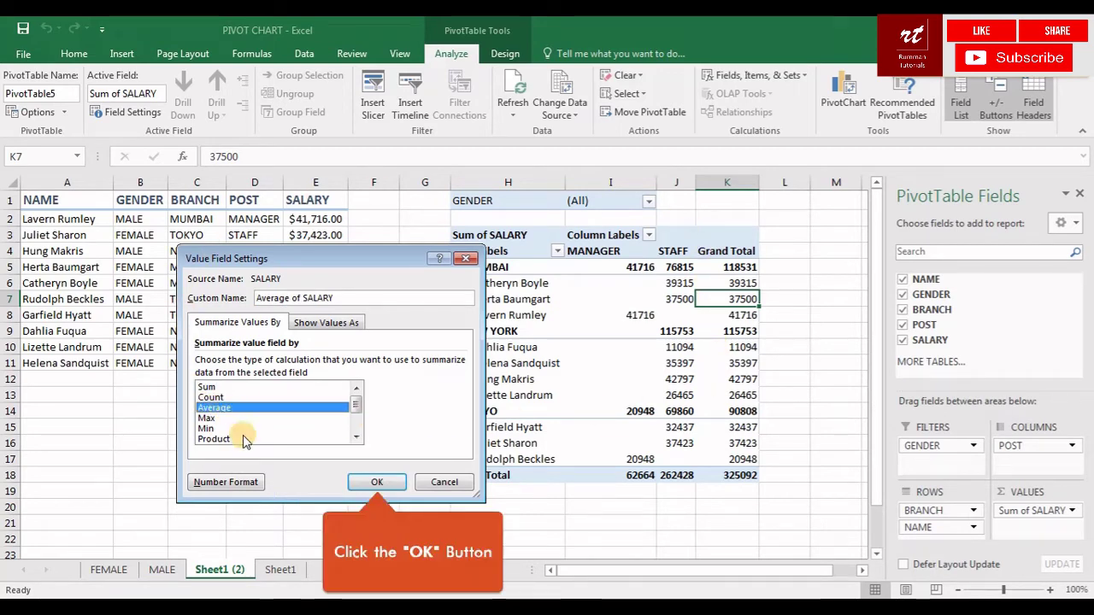
left_click(369, 481)
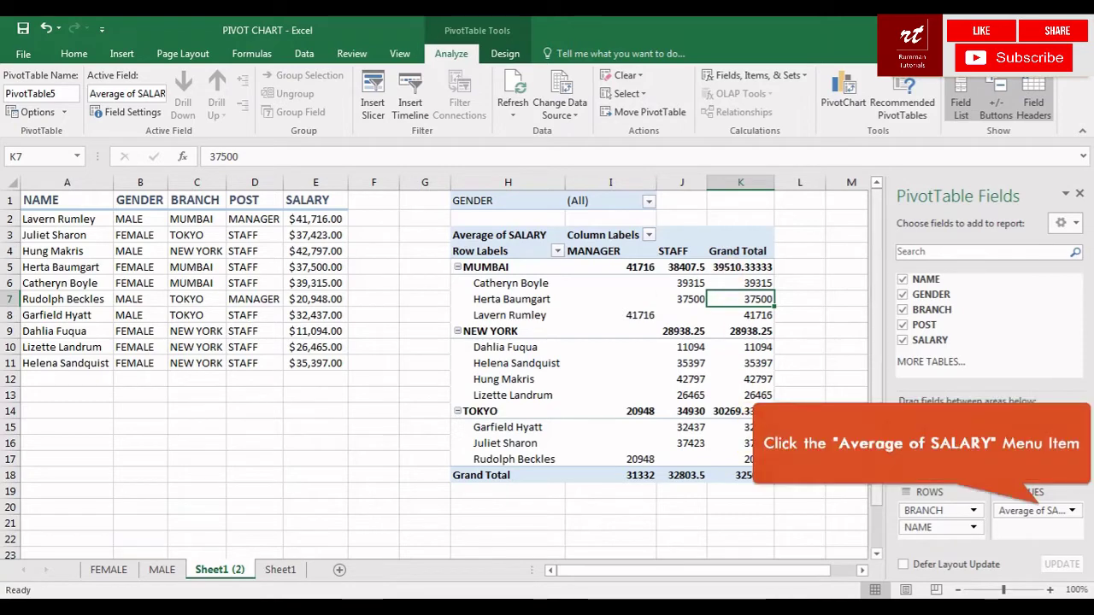
Step: Switch the SALARY value field's summary calculation back to Sum
left_click(1068, 510)
left_click(1013, 492)
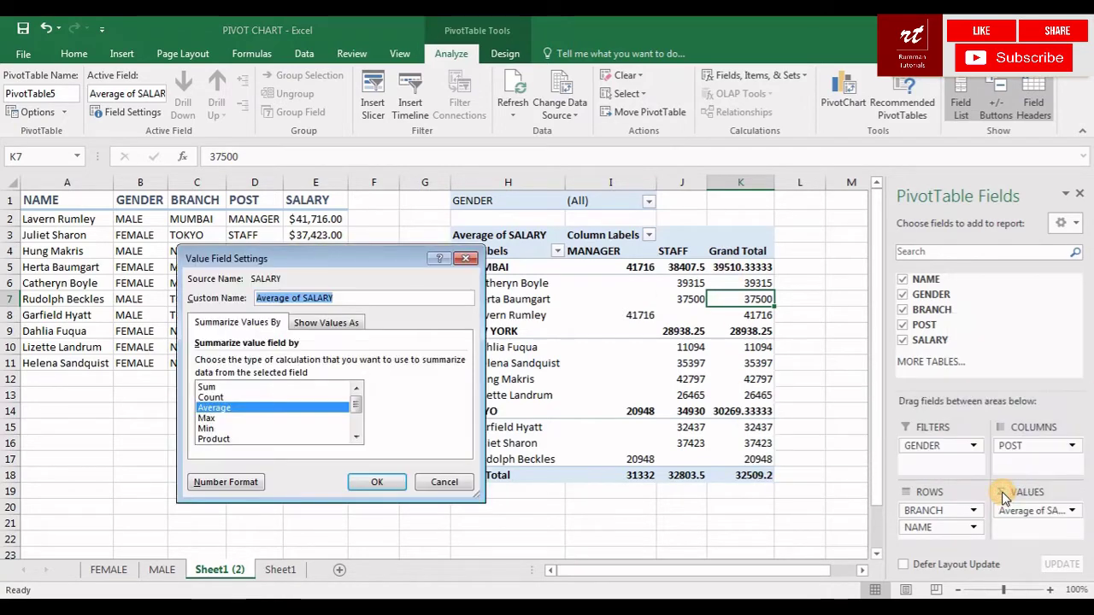
left_click(224, 387)
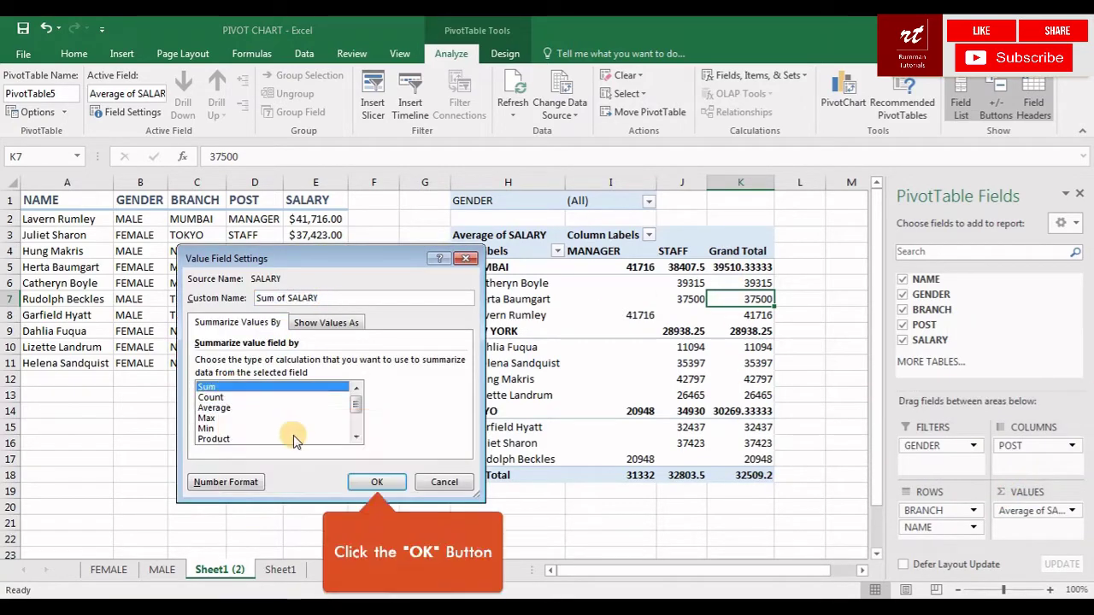
left_click(367, 480)
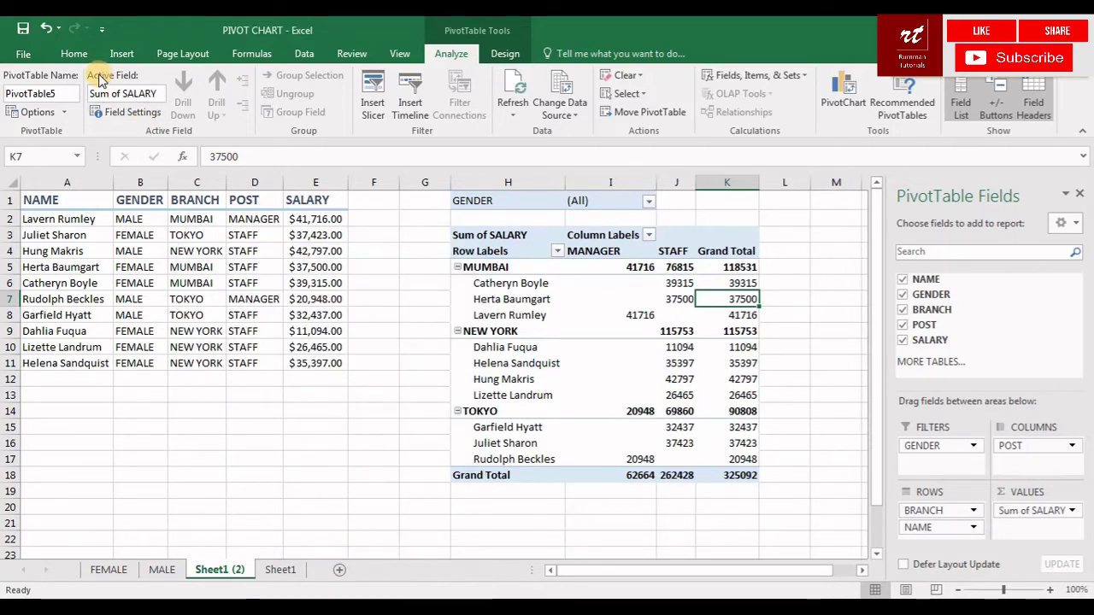
Step: Collapse and re-expand the MUMBAI branch in the PivotTable's row labels
left_click(479, 270)
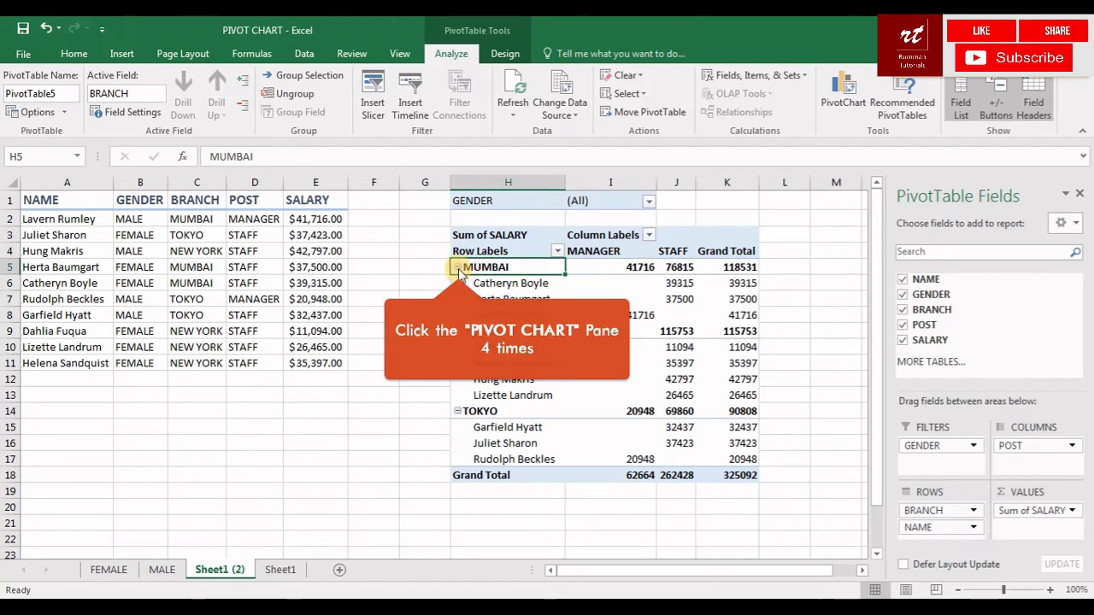
left_click(458, 268)
left_click(458, 267)
left_click(458, 268)
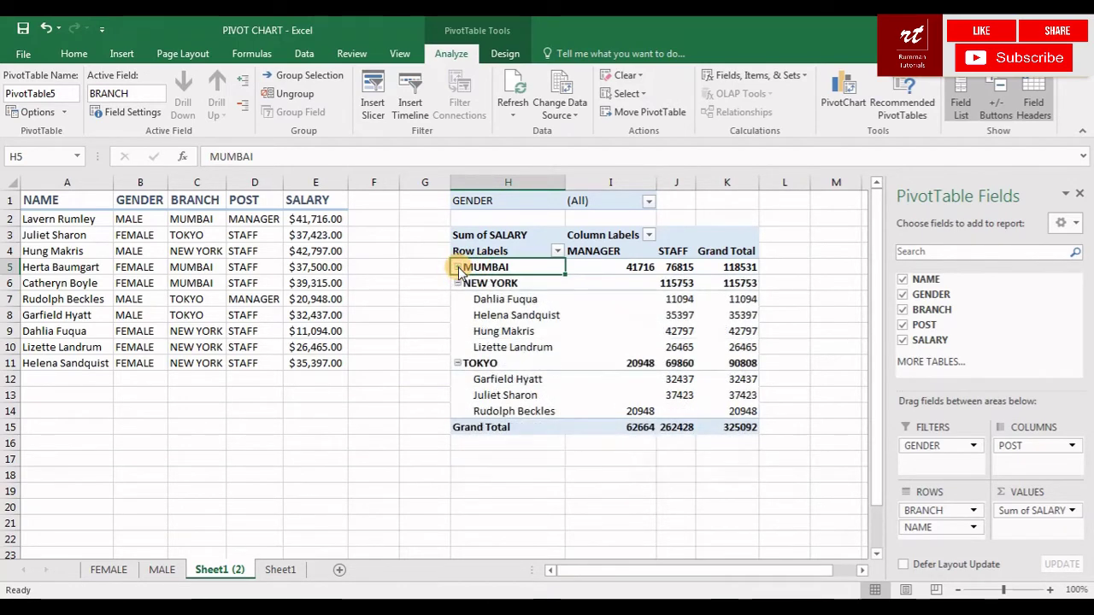
left_click(458, 268)
Step: Group the MUMBAI and NEW YORK branches of the PivotTable, selecting all their rows
left_click_drag(468, 267, 716, 401)
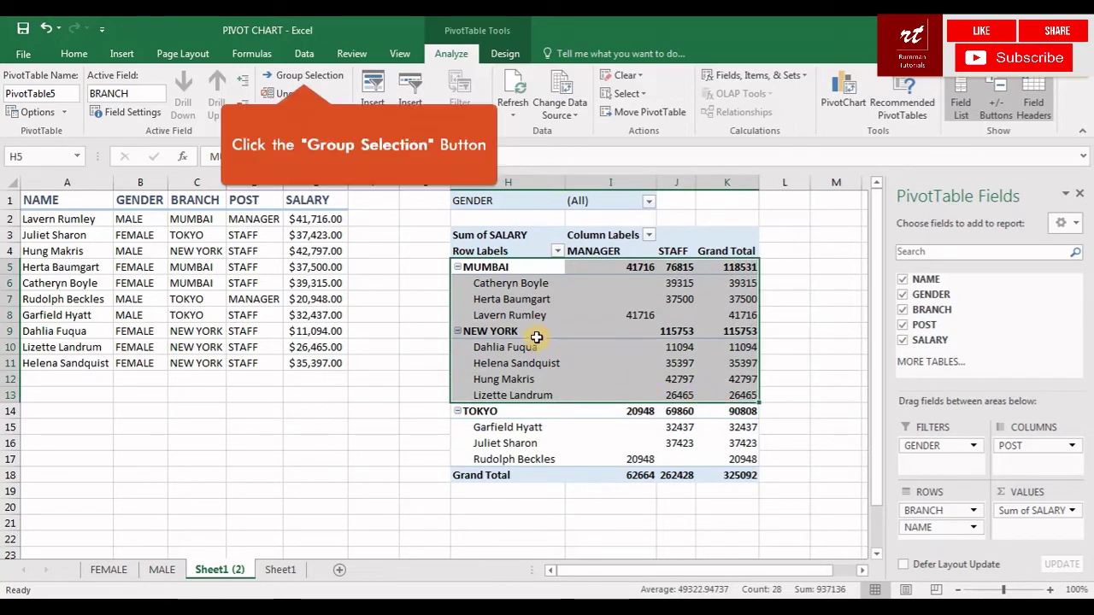
left_click(305, 76)
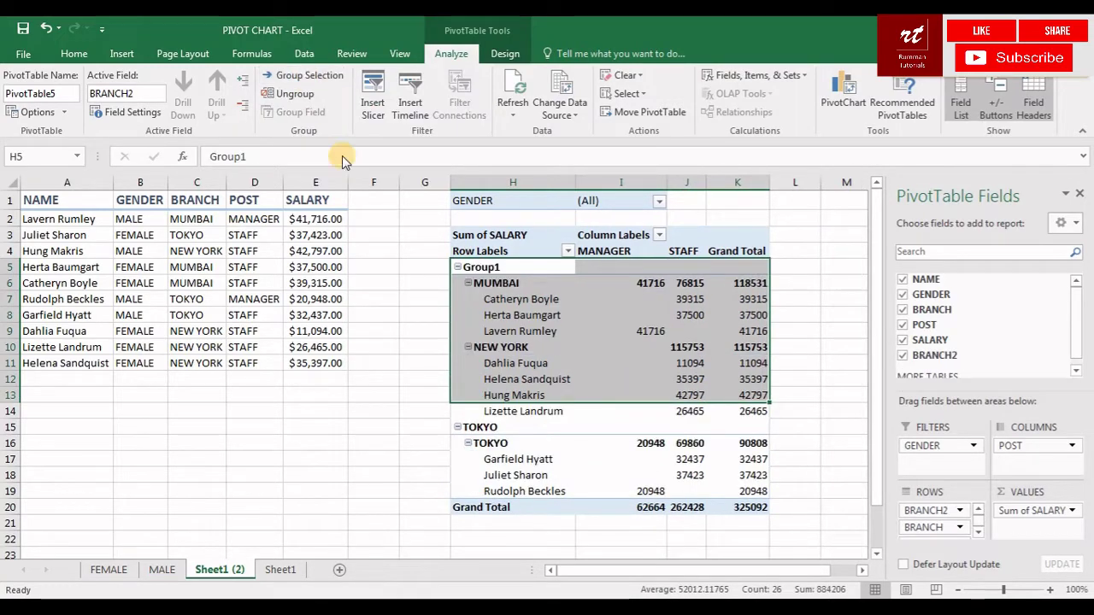
Step: Collapse and re-expand Group1 in the PivotTable's row labels, and ungroup its MUMBAI and NEW YORK branches
left_click(459, 267)
left_click(459, 267)
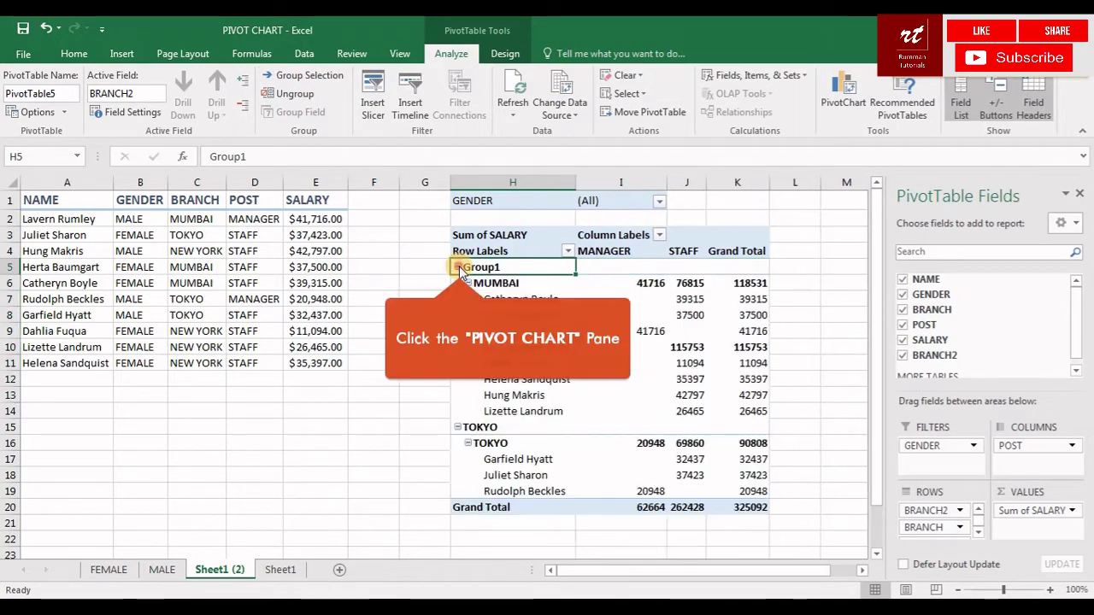
left_click(459, 268)
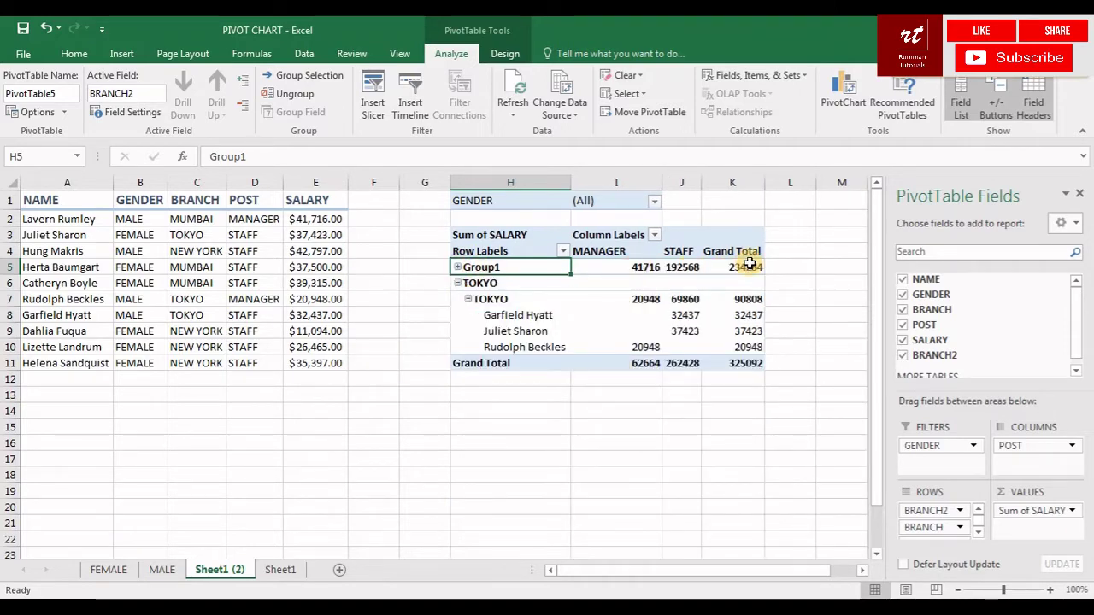
left_click(457, 267)
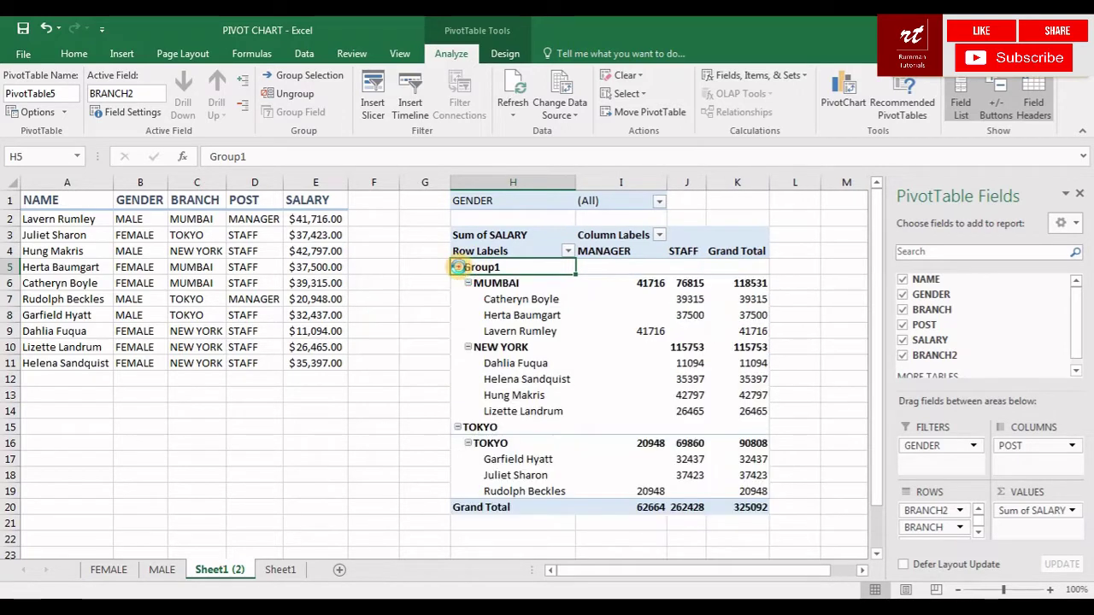
left_click(457, 268)
left_click(286, 95)
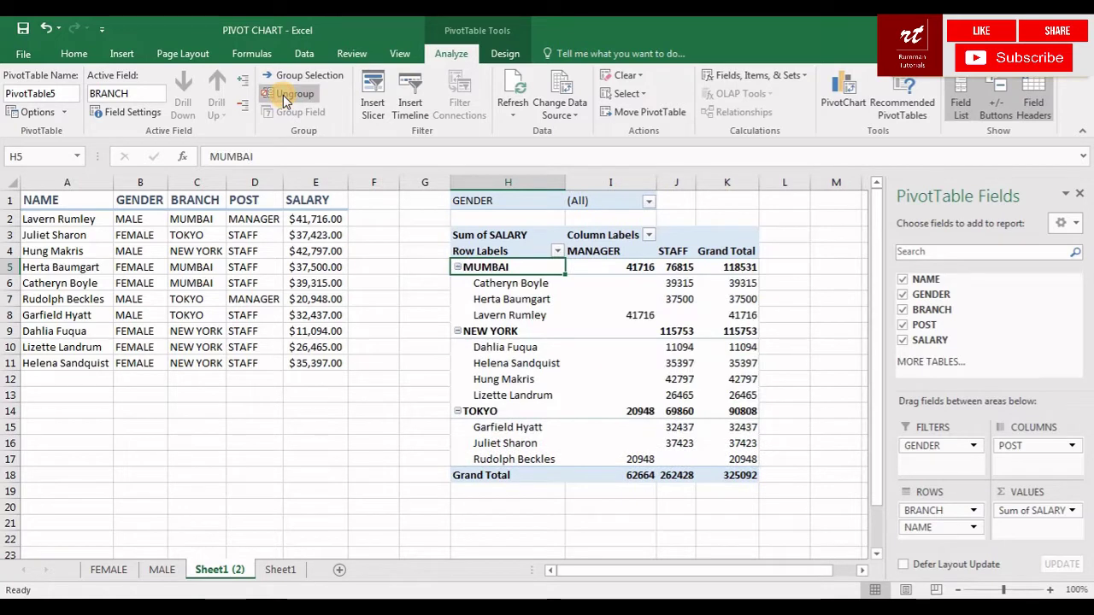
Step: Insert a BRANCH slicer for the salary PivotTable and move it beside the PivotTable so its rows are uncovered
left_click(525, 293)
left_click(517, 309)
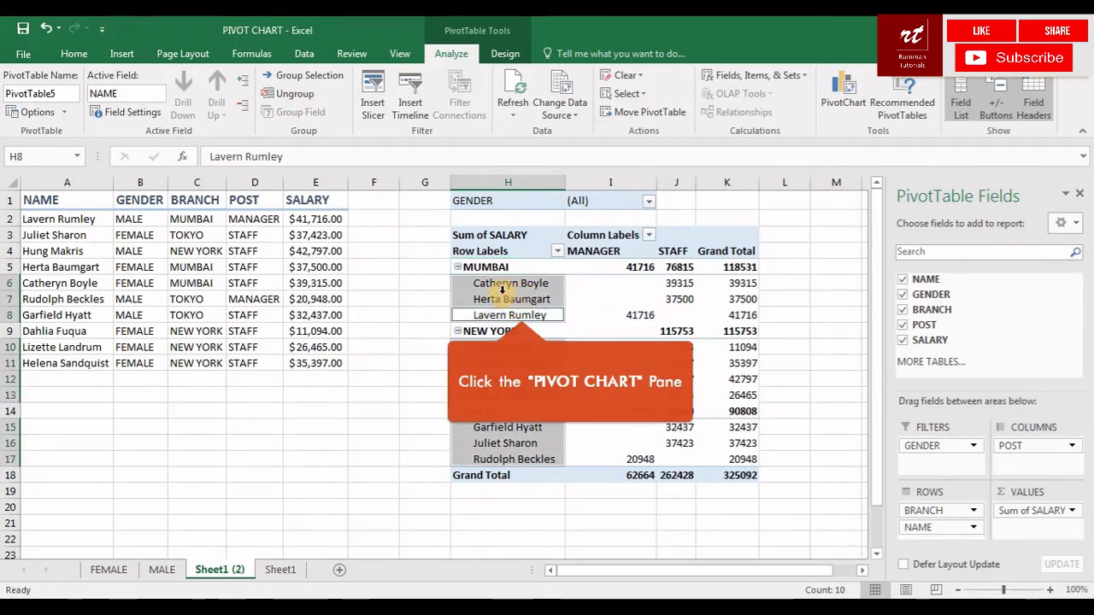
left_click(504, 297)
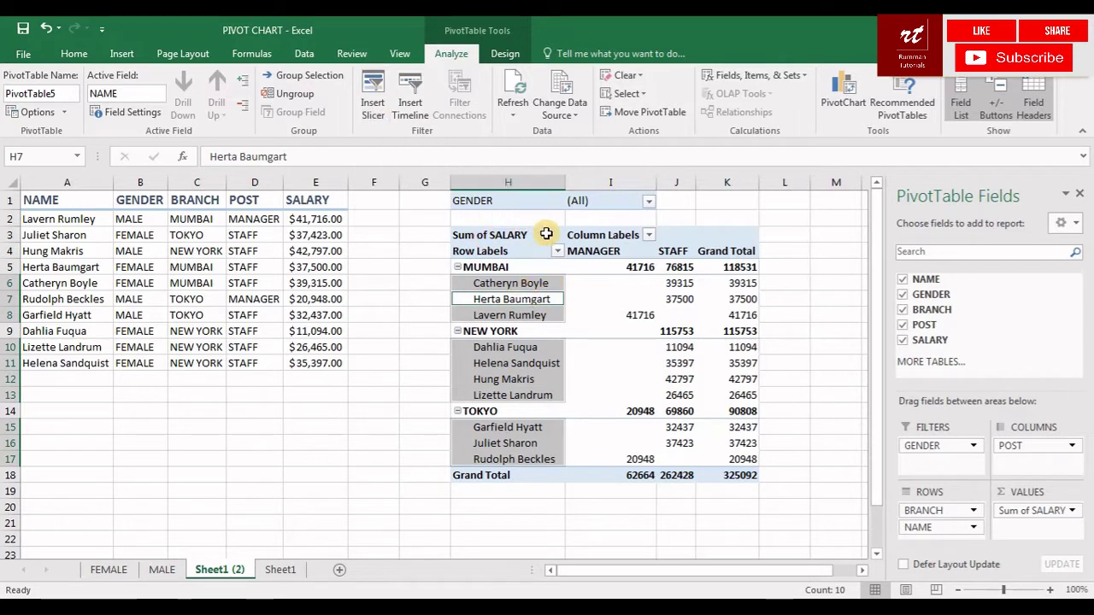
left_click(373, 89)
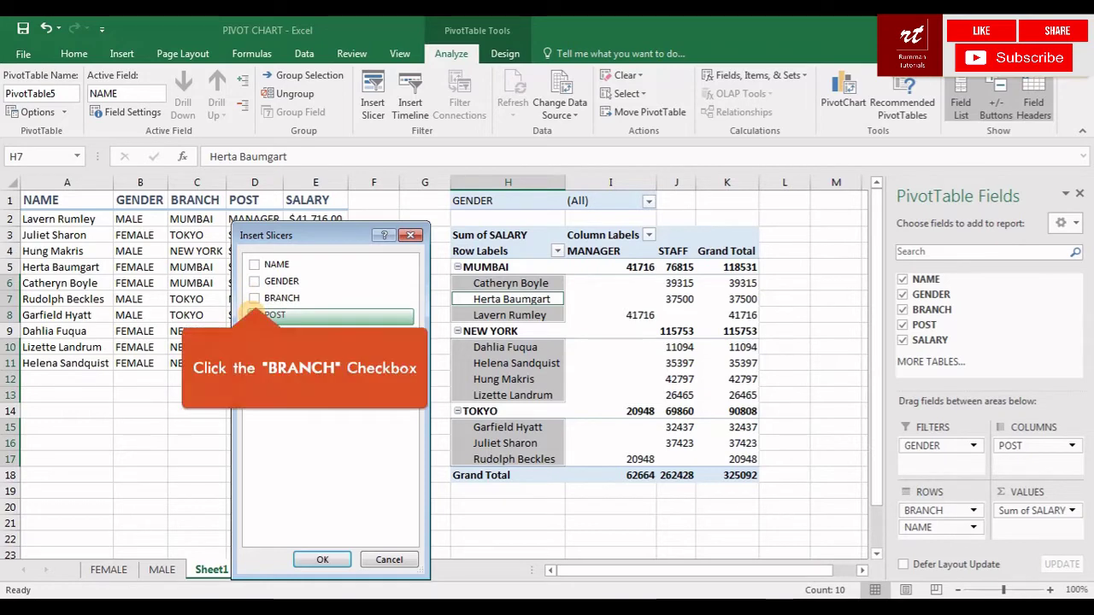
left_click(255, 298)
left_click(330, 570)
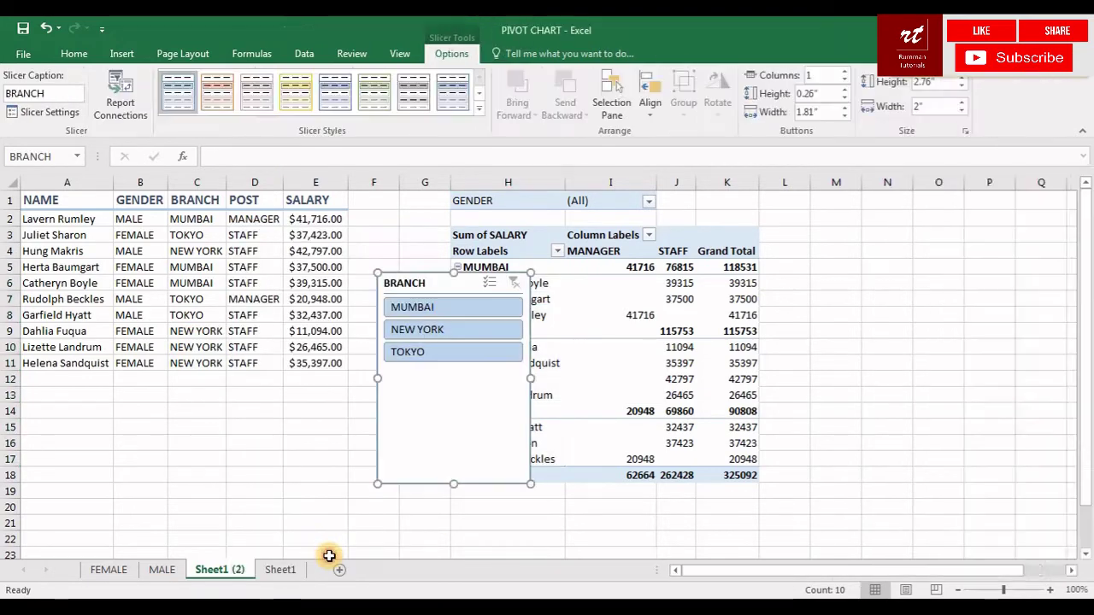
left_click_drag(411, 280, 291, 291)
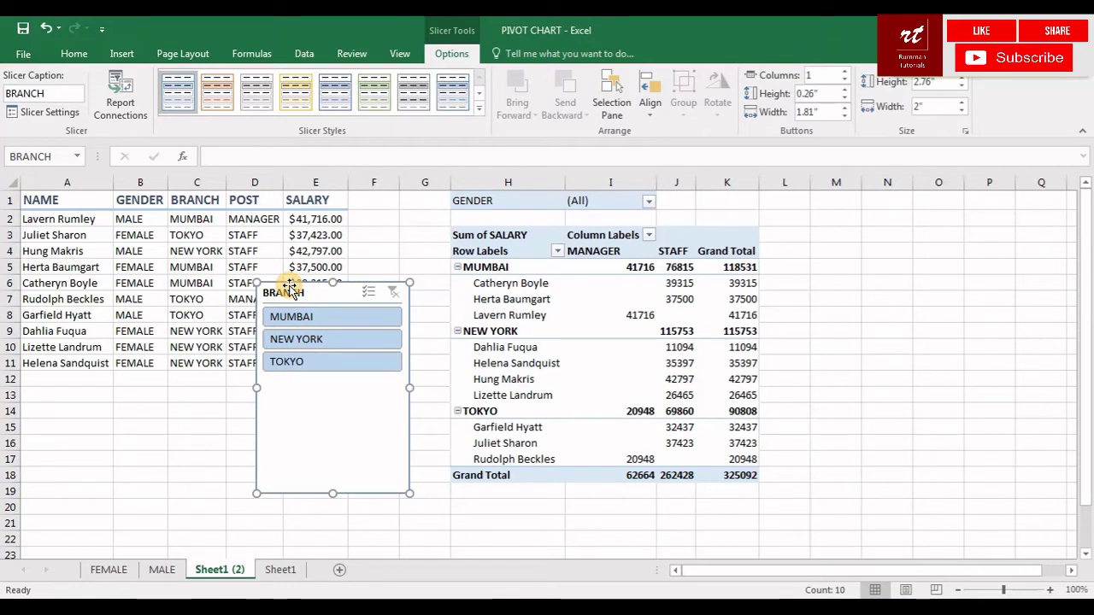
Step: Use the BRANCH slicer to filter by NEW YORK, TOKYO and MUMBAI in turn, and add TOKYO to MUMBAI with multi-select
left_click(308, 340)
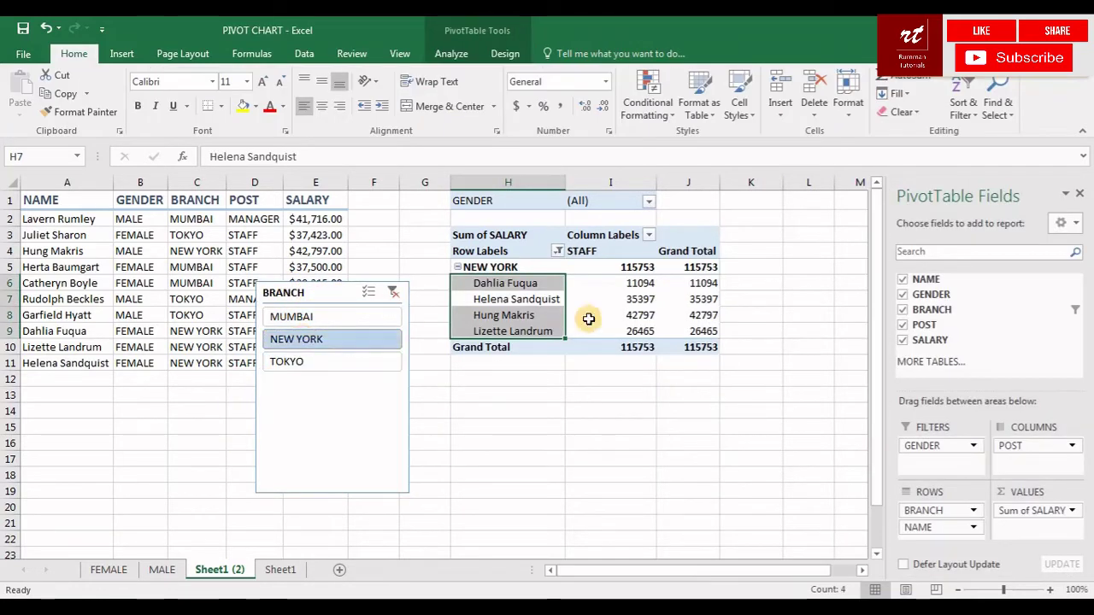
left_click(290, 360)
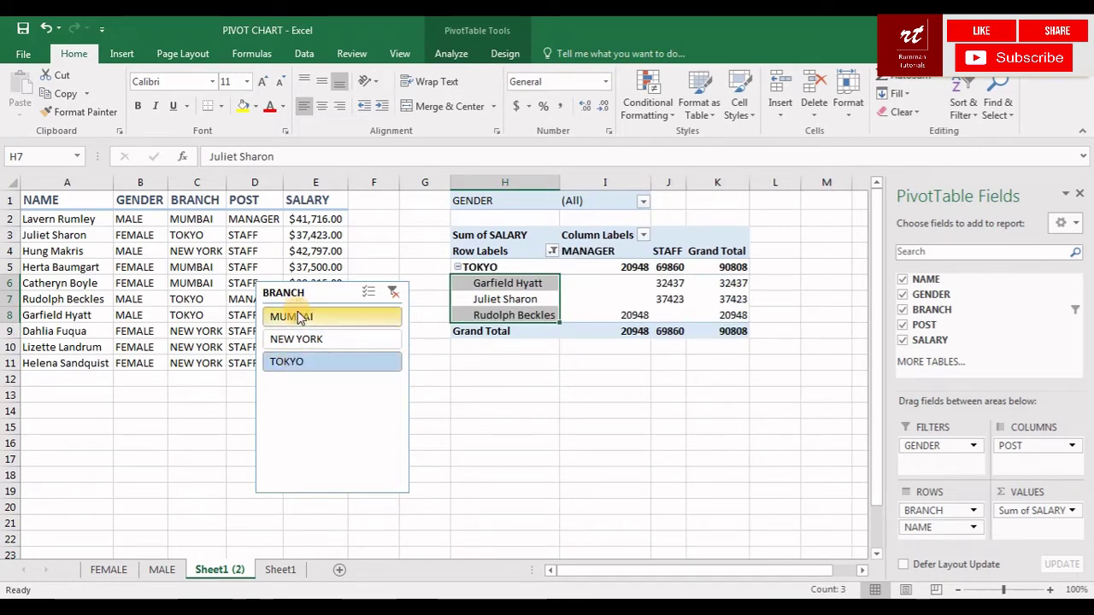
left_click(299, 317)
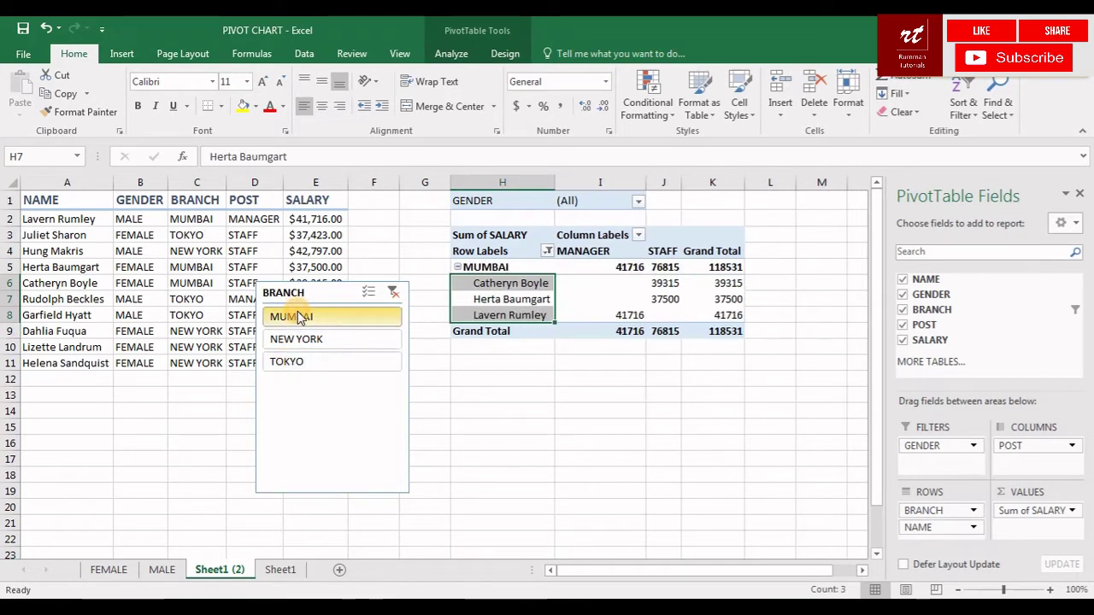
left_click(369, 295)
left_click(298, 362)
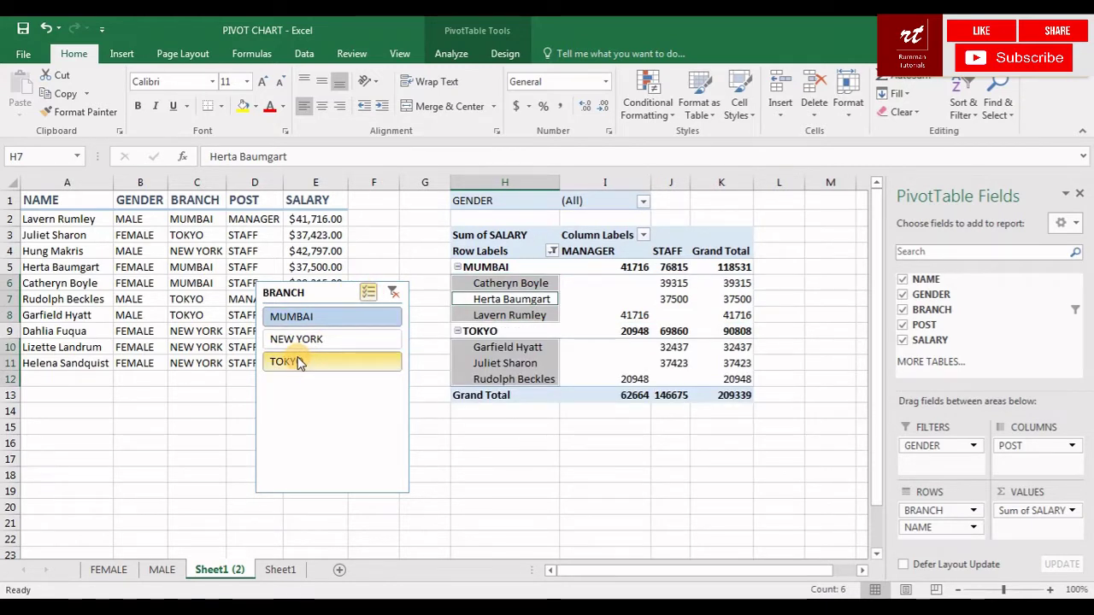
Step: Clear the BRANCH slicer's filter and delete the slicer
left_click(393, 293)
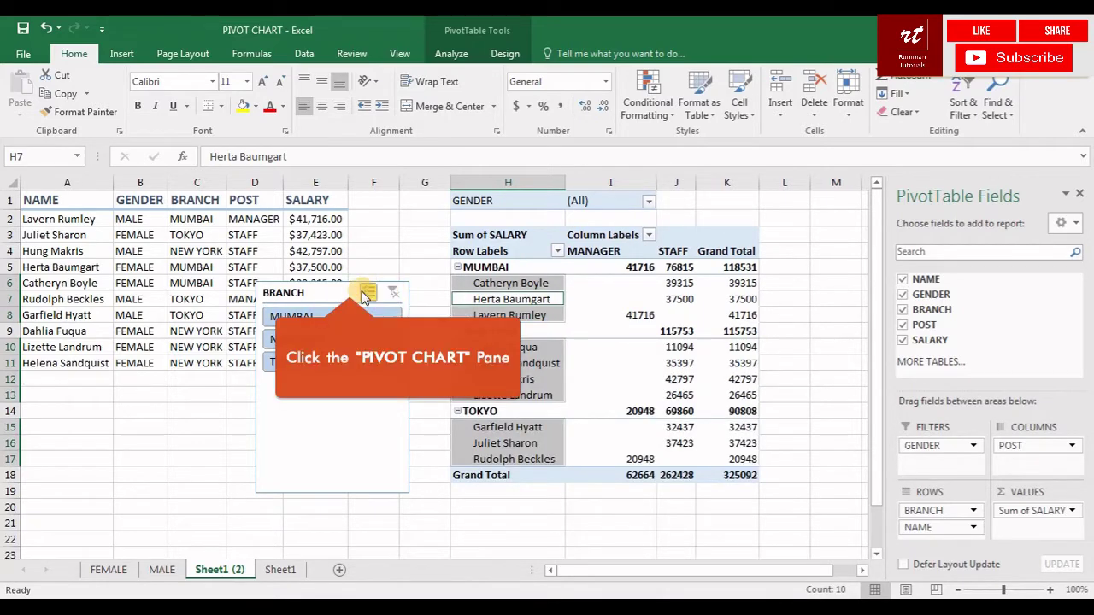
left_click(349, 289)
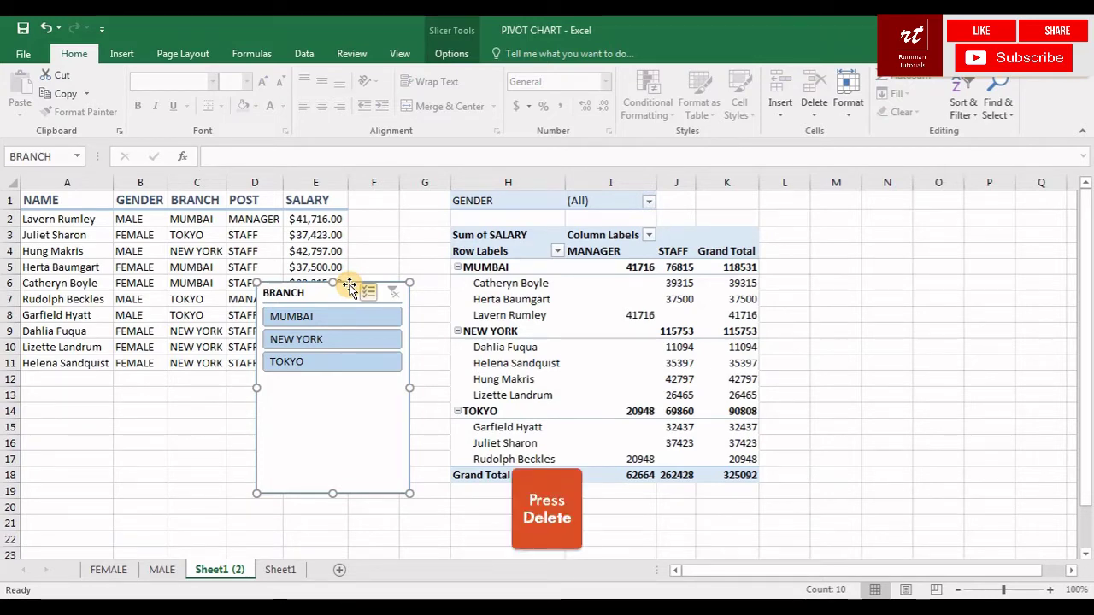
key("Delete")
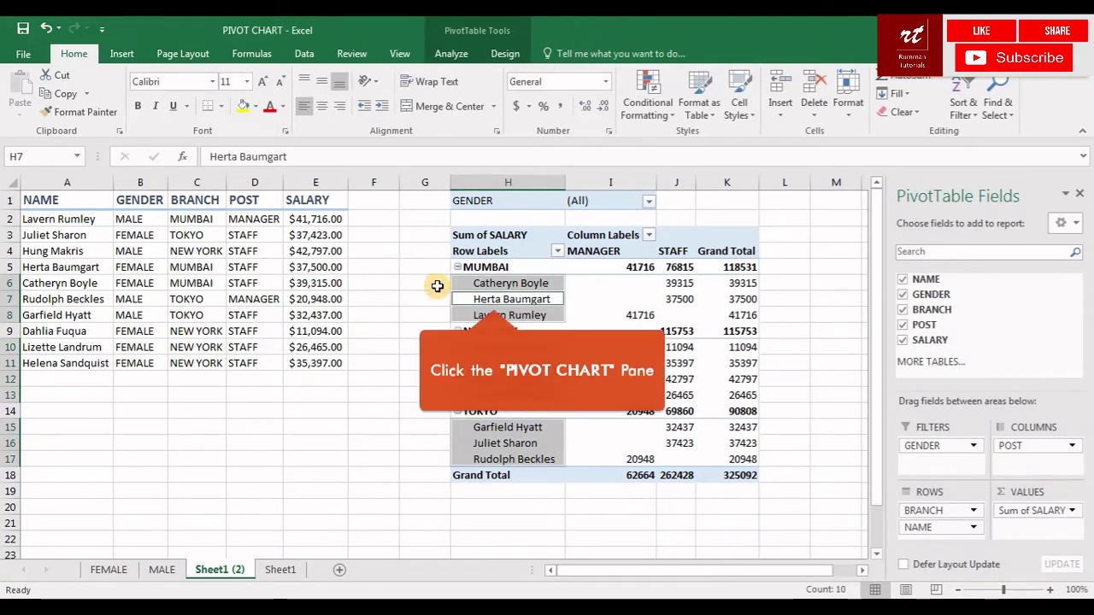
Step: Examine the Insert Timeline command's description for the salary PivotTable and check the source data range A1:E11 for dates
left_click(494, 298)
left_click(439, 57)
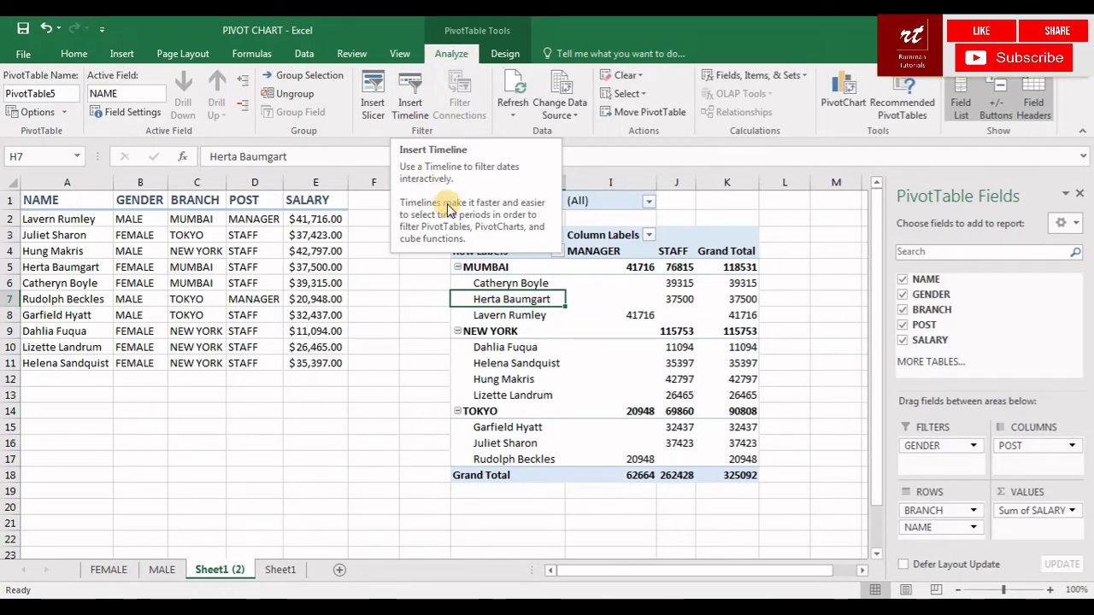
left_click_drag(21, 197, 305, 361)
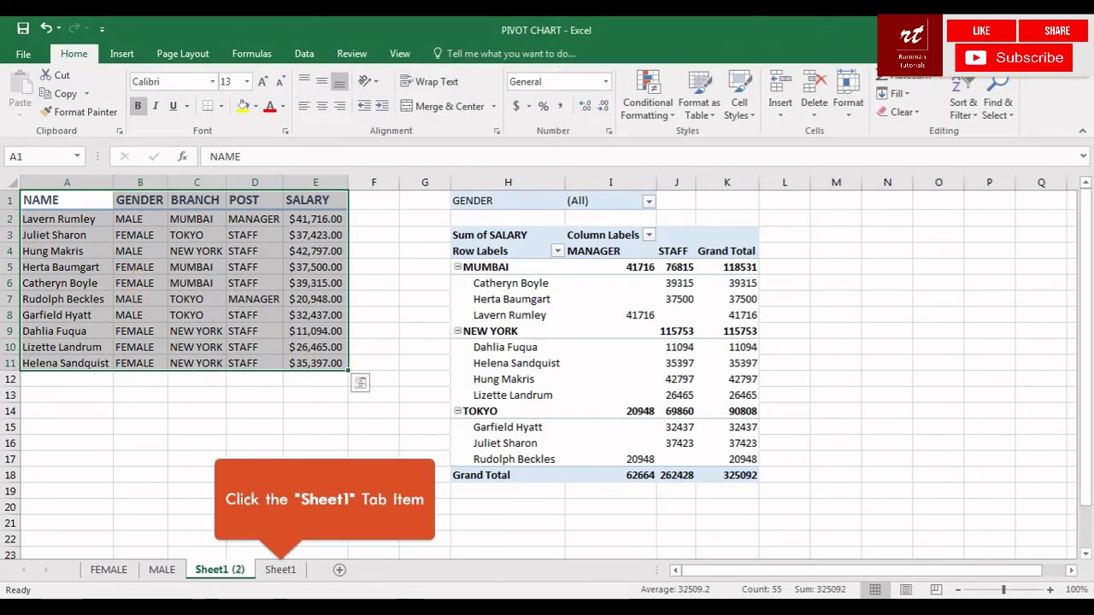
Step: Open the Sheet1 worksheet and highlight its sales data range A1:F11 and the entries in its DATE column
left_click(279, 570)
left_click(111, 287)
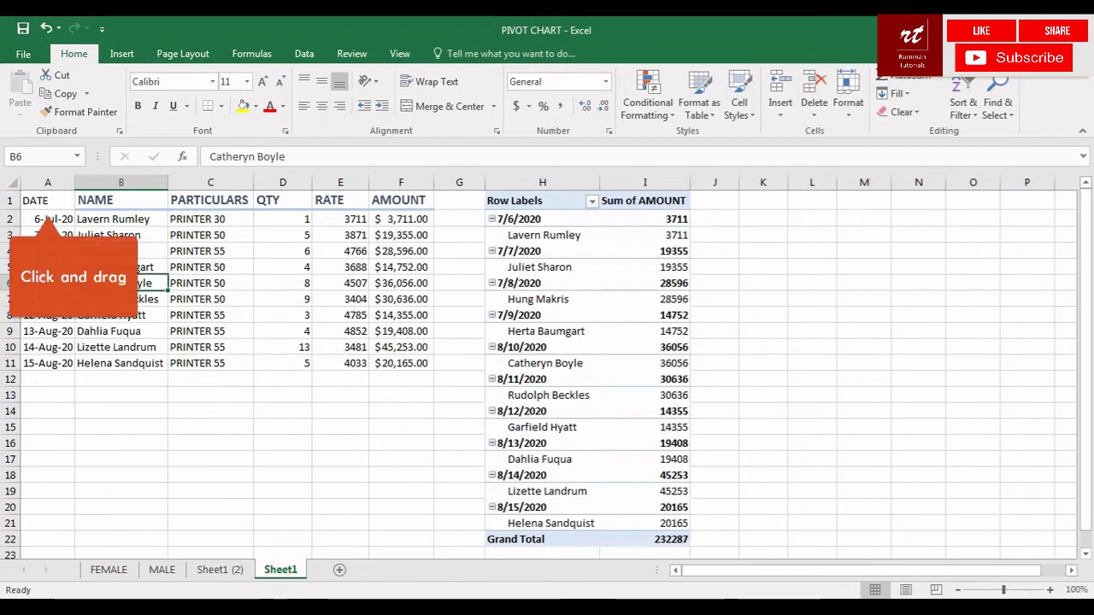
left_click_drag(49, 203, 403, 352)
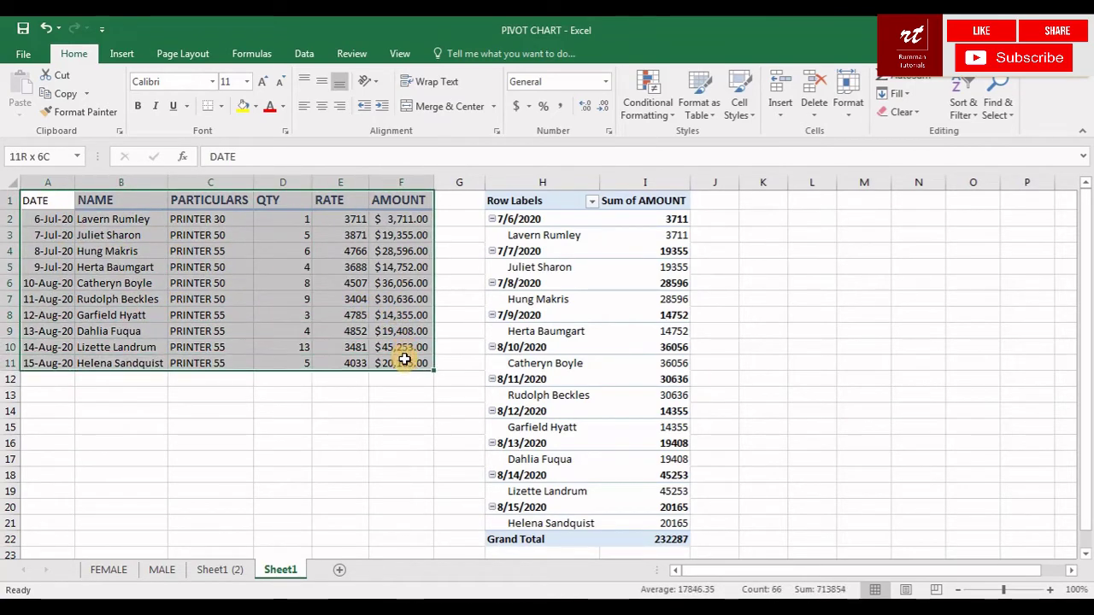
left_click_drag(41, 221, 48, 350)
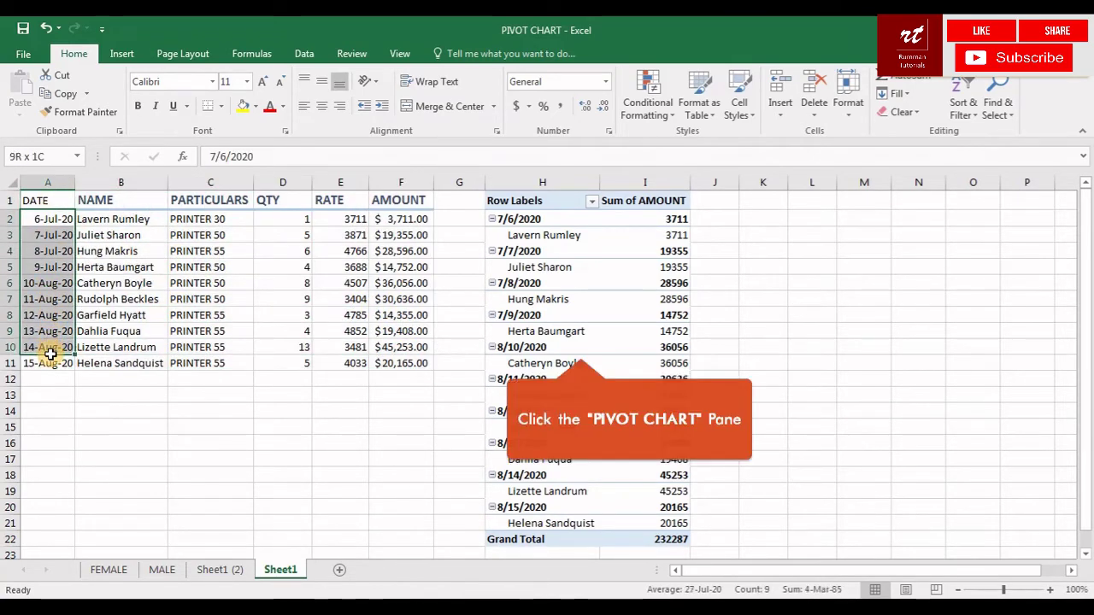
Step: Insert a DATE timeline for the Sheet1 PivotTable and move it beside the PivotTable so its rows are uncovered
left_click(564, 349)
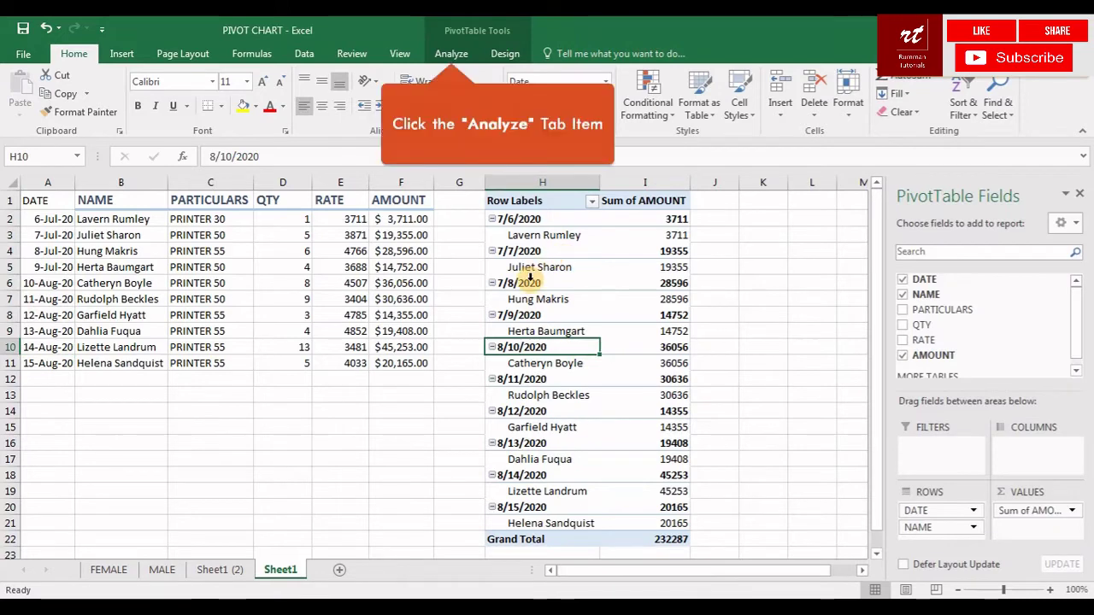
left_click(453, 53)
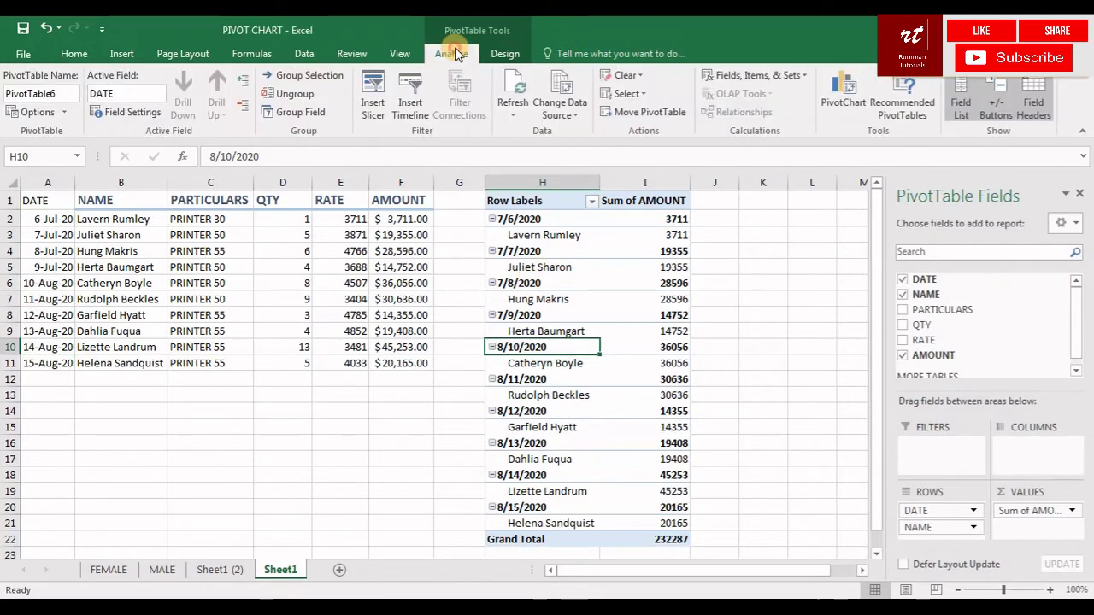
left_click(522, 283)
left_click(430, 111)
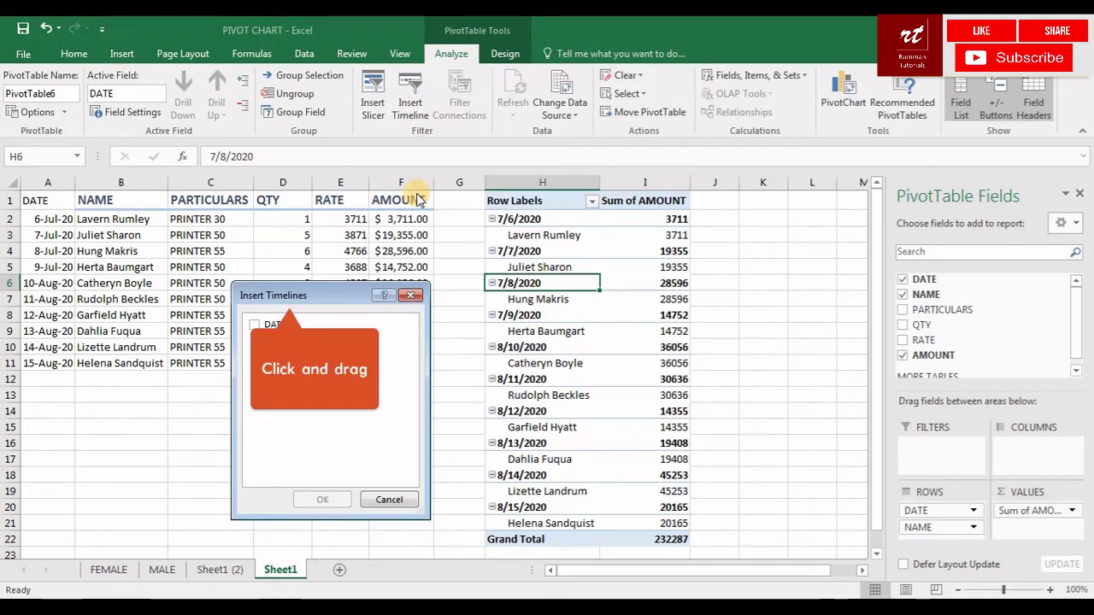
left_click_drag(287, 329, 254, 248)
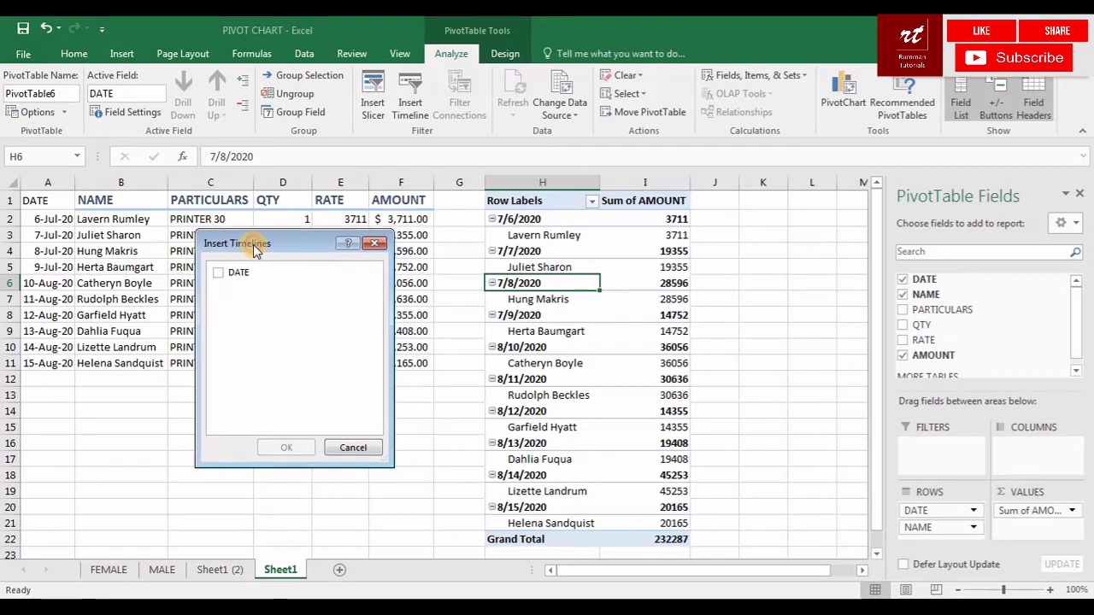
left_click(218, 272)
left_click(286, 447)
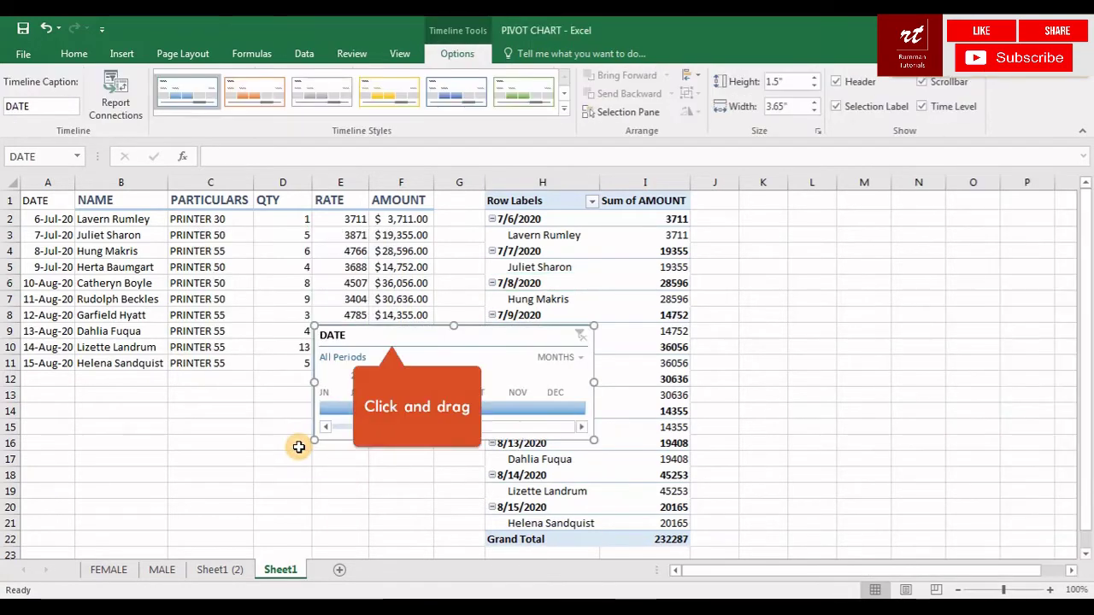
left_click_drag(391, 334, 185, 331)
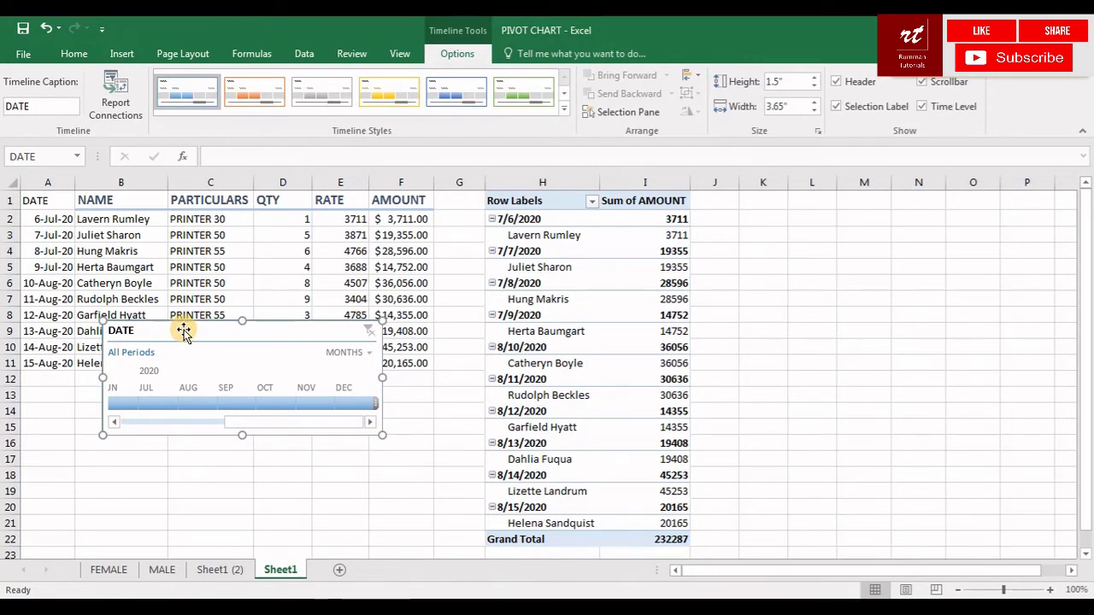
Step: Filter the timeline to Jul 2020, Aug 2020 and finally Jul - Aug 2020, and switch its time level to DAYS
left_click(154, 404)
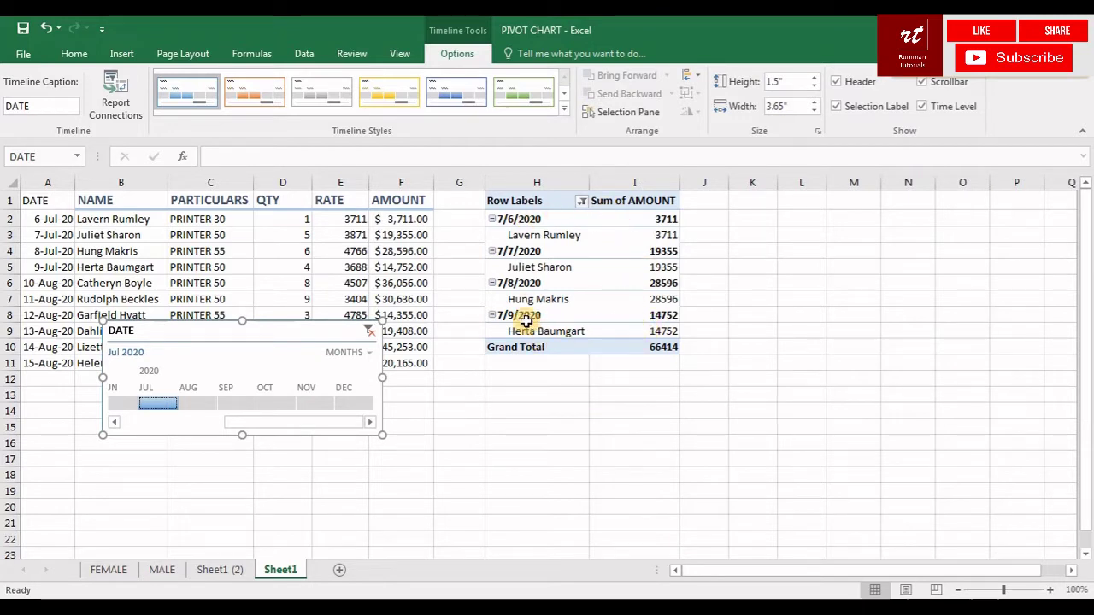
left_click(189, 406)
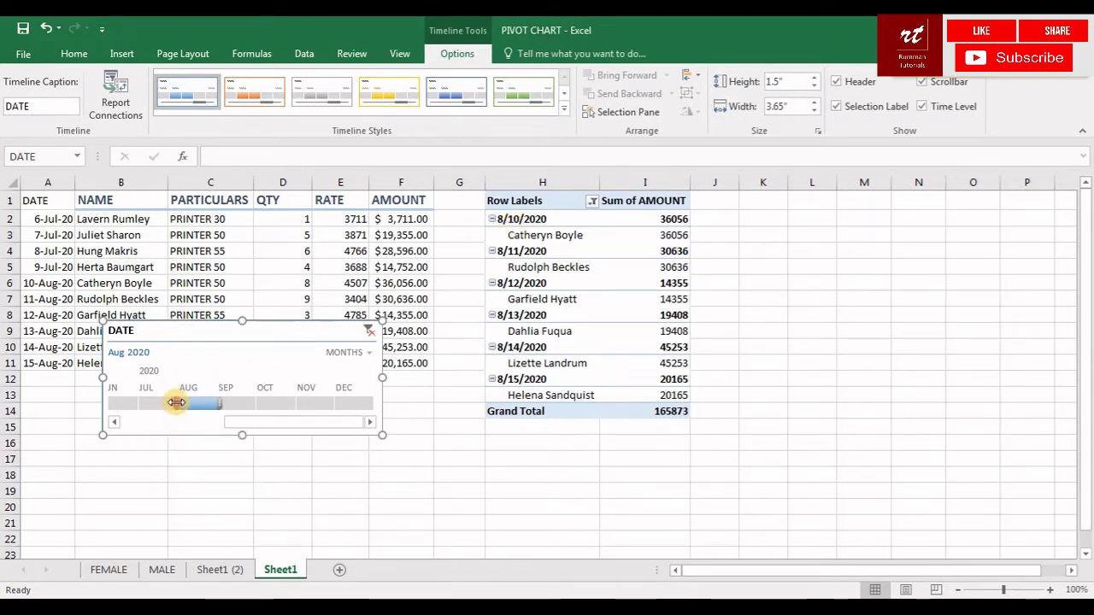
left_click_drag(164, 402, 141, 403)
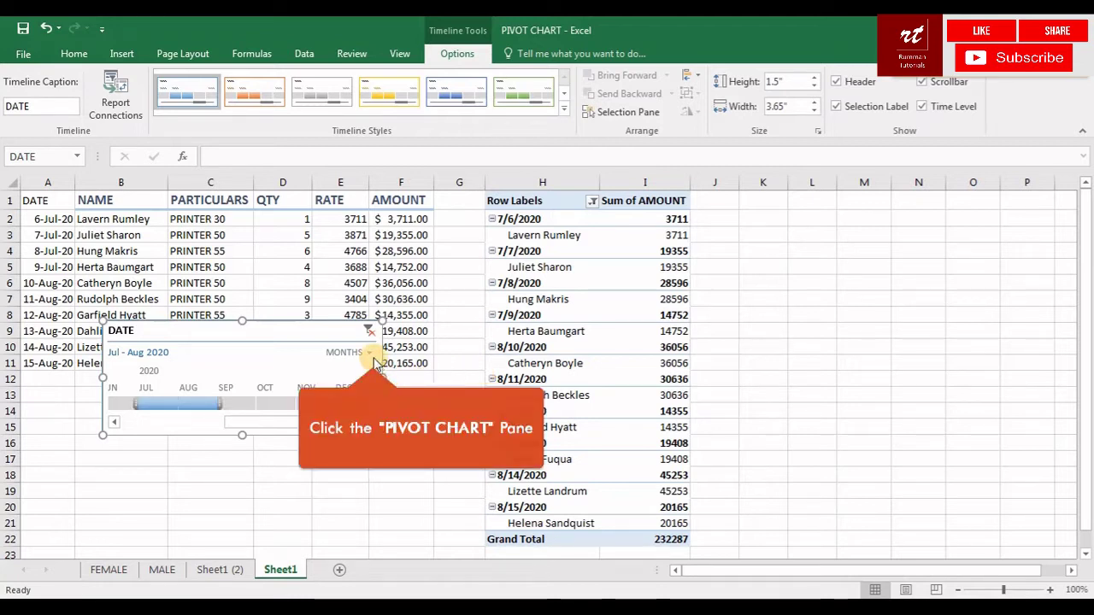
left_click(373, 355)
left_click(376, 429)
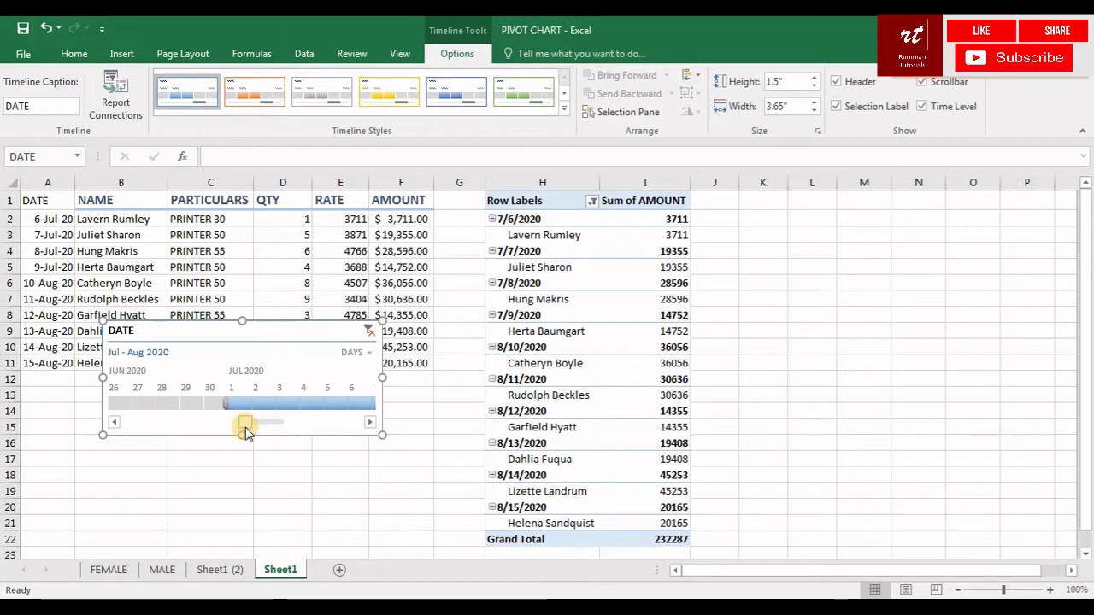
Step: Clear the DATE timeline's filter and delete the timeline
left_click(366, 332)
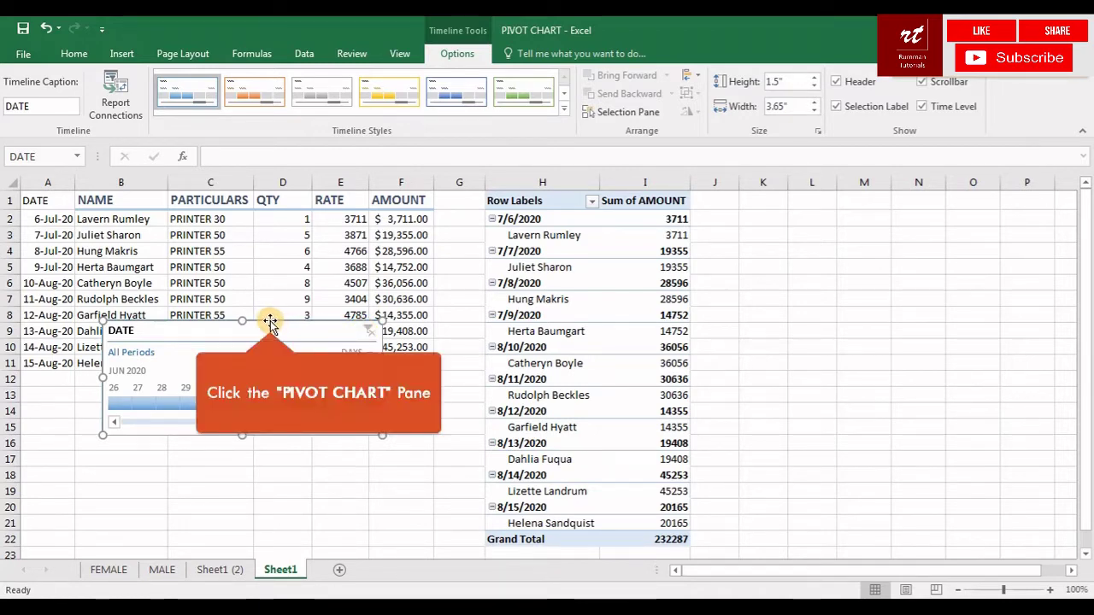
key("Delete")
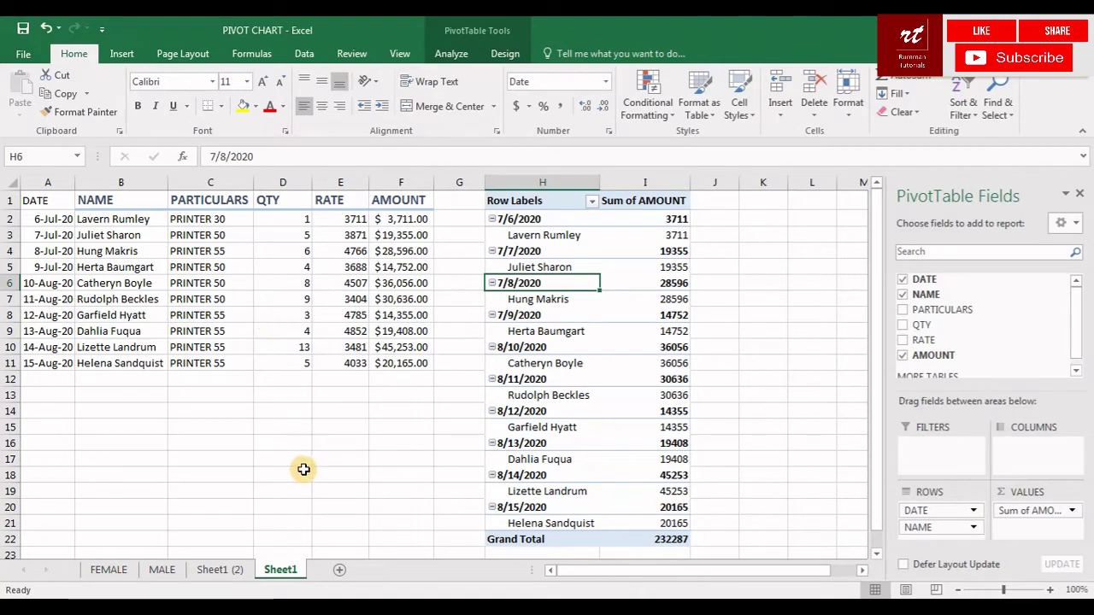
Step: Open the Sheet1 (2) worksheet and bring up the analysis tools for its salary PivotTable
left_click(211, 571)
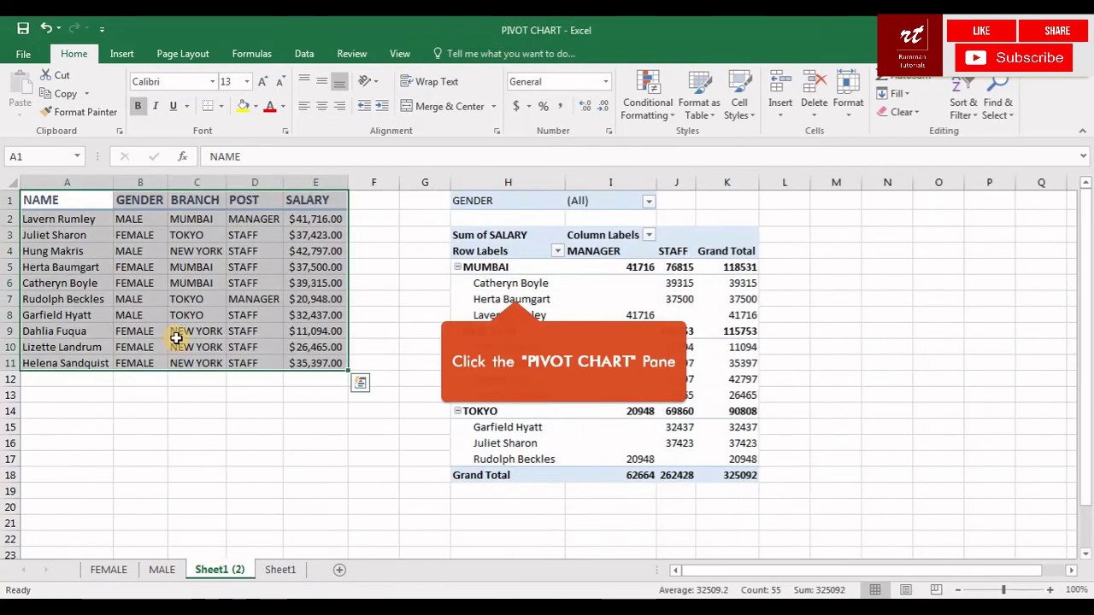
left_click(509, 283)
left_click(470, 52)
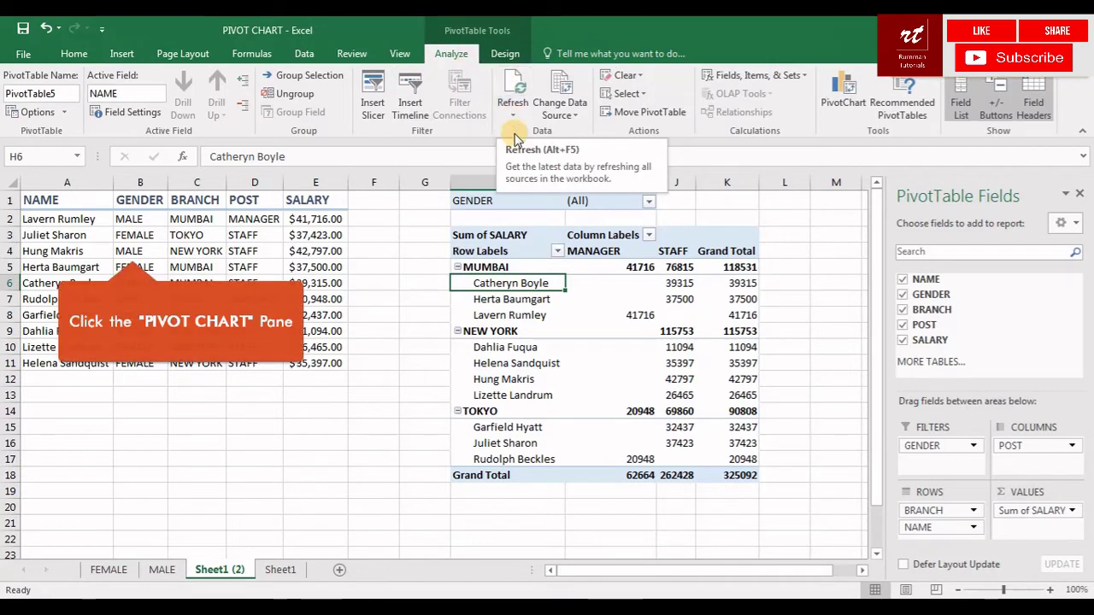
Step: Set the POST entry in cell D2 of the salary data to STAFF
left_click(150, 250)
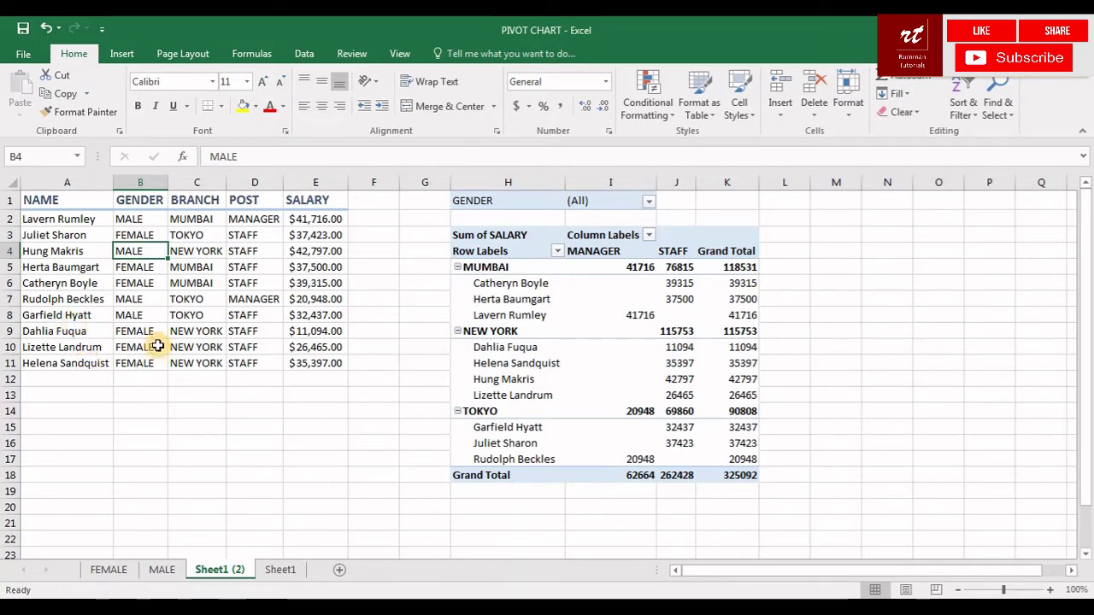
left_click(128, 219)
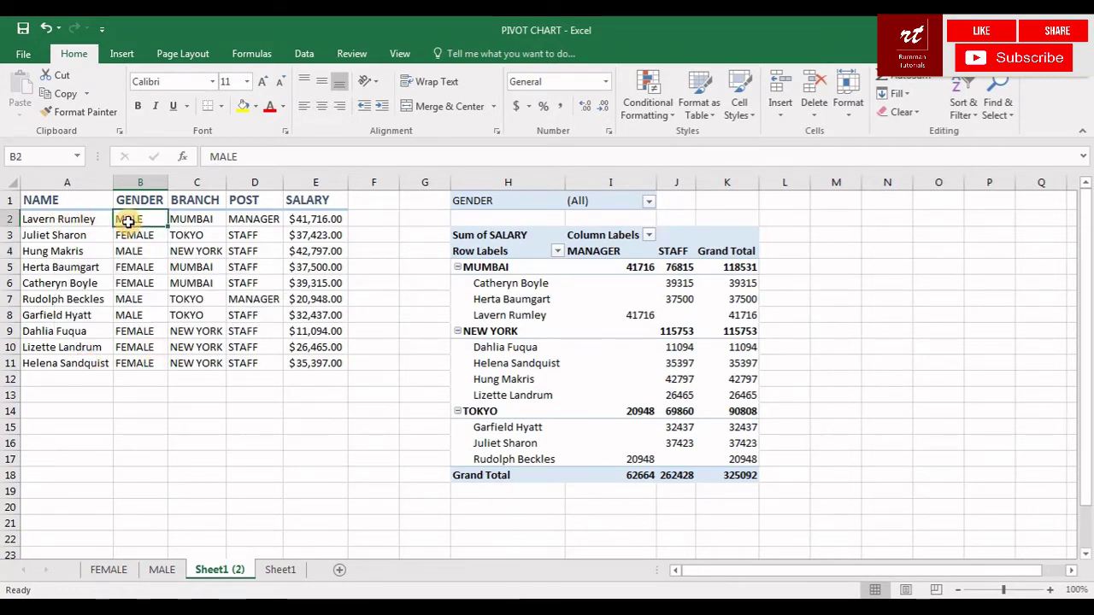
left_click(205, 222)
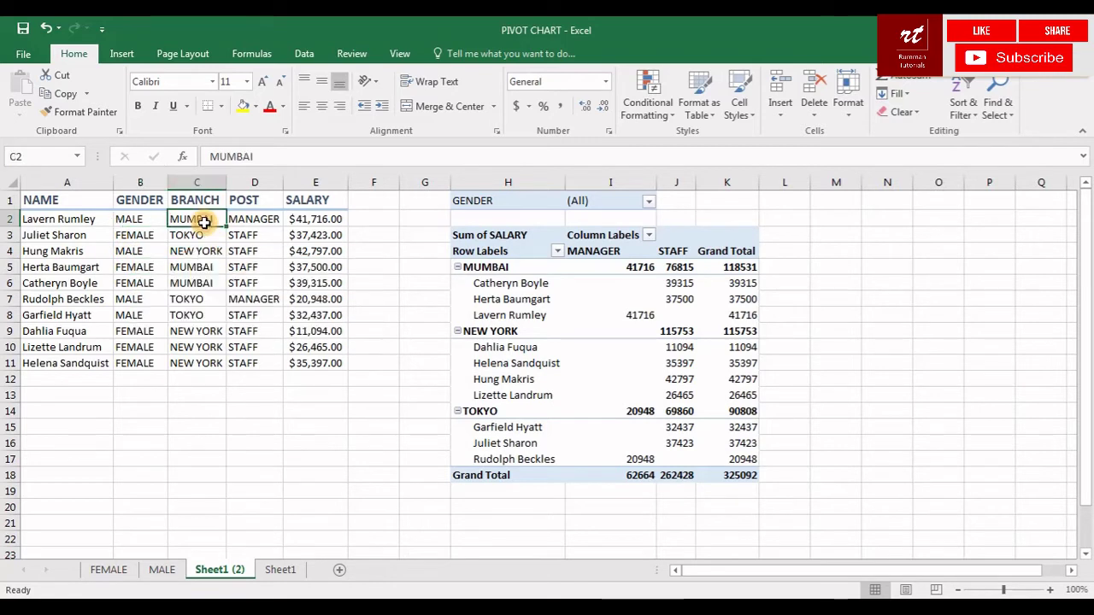
left_click(248, 220)
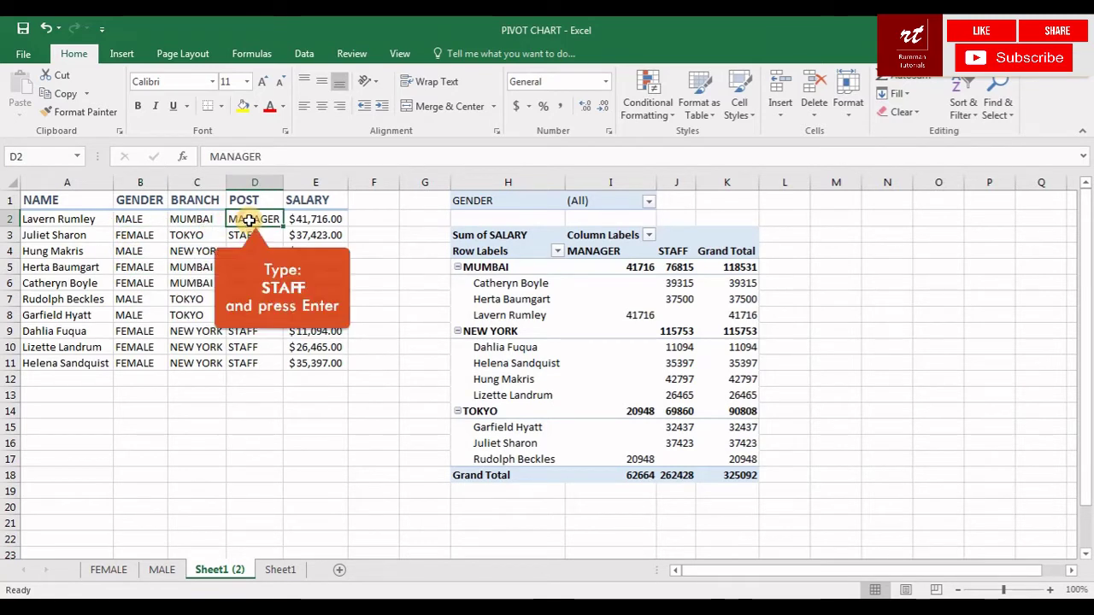
type("STAFF")
key("Return")
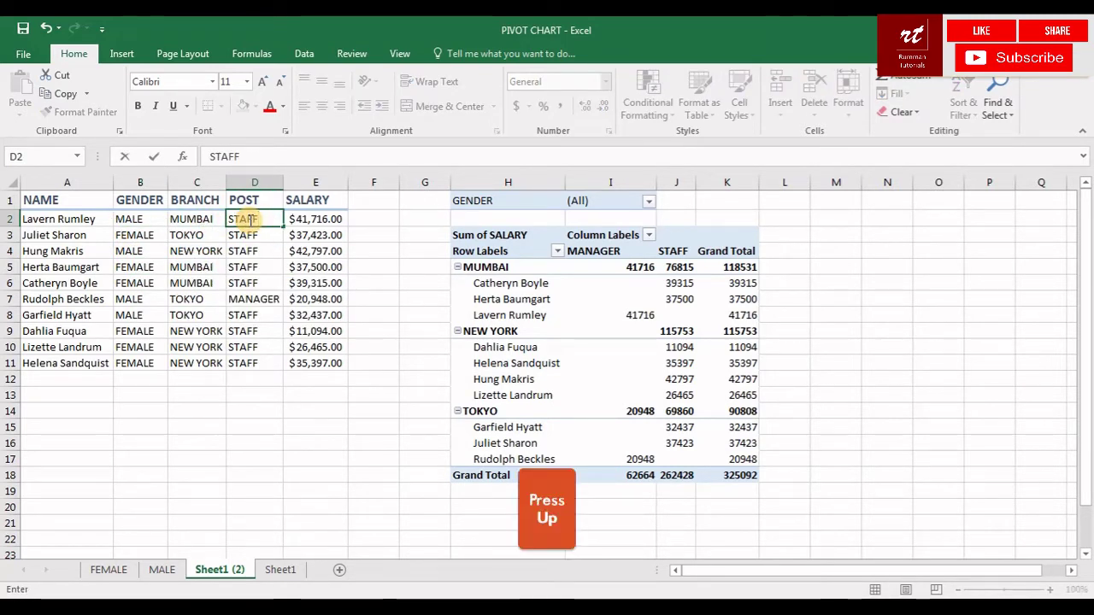
key("Up")
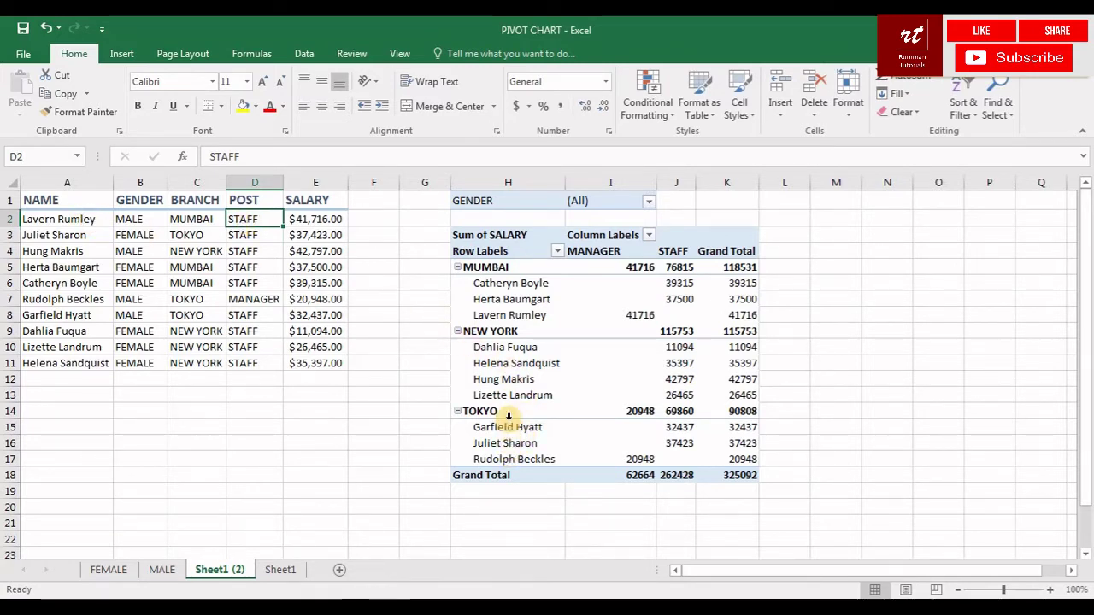
Step: Inspect the first employee's salary entry in the PivotTable and refresh the PivotTable with the STAFF change
left_click(497, 314)
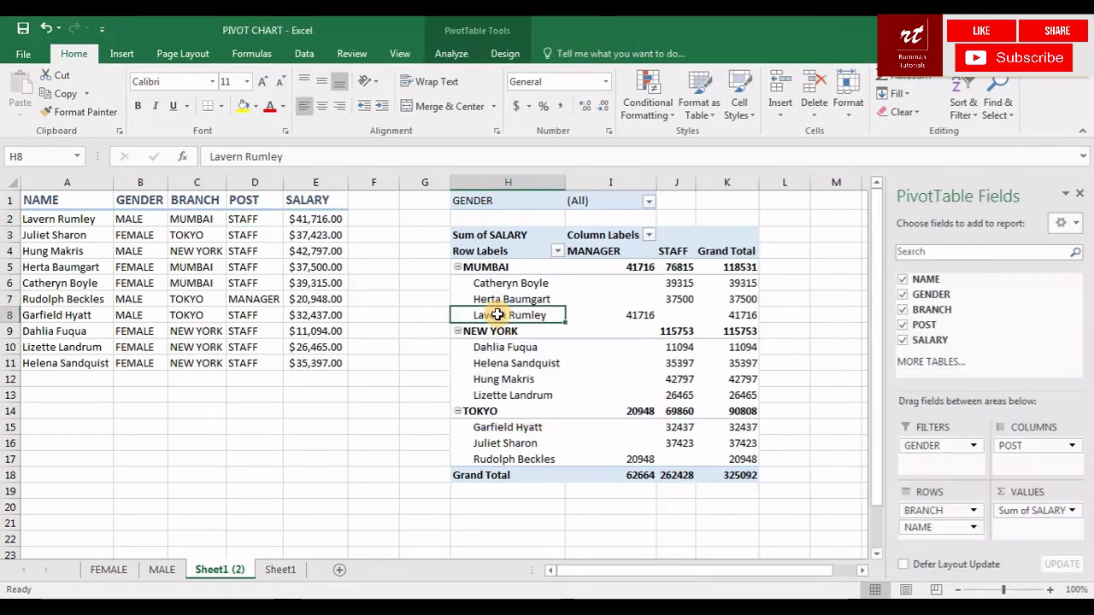
left_click(626, 315)
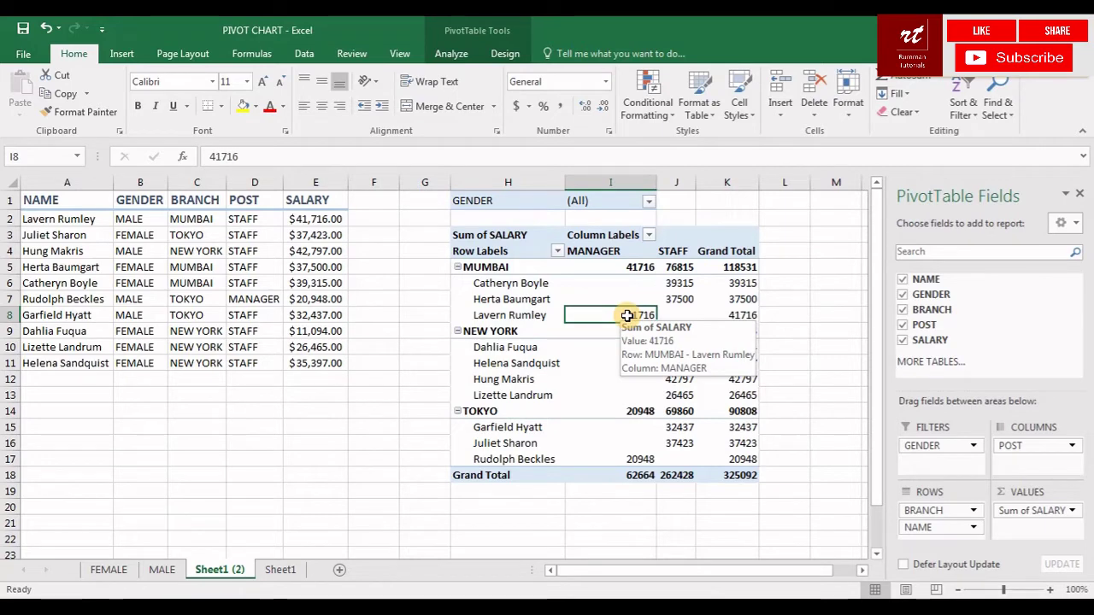
left_click(451, 53)
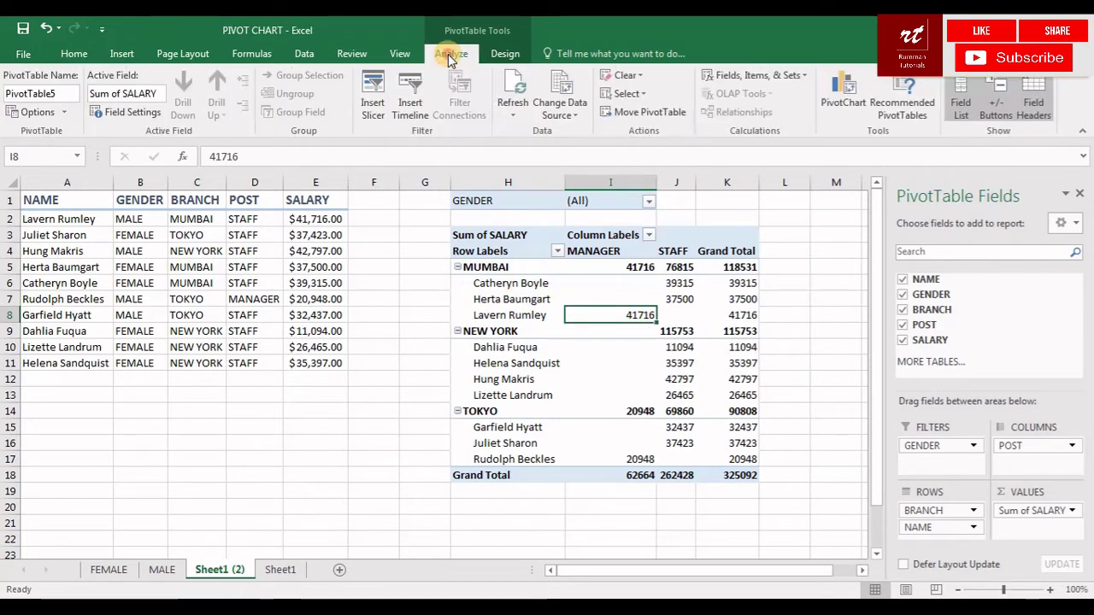
left_click(519, 82)
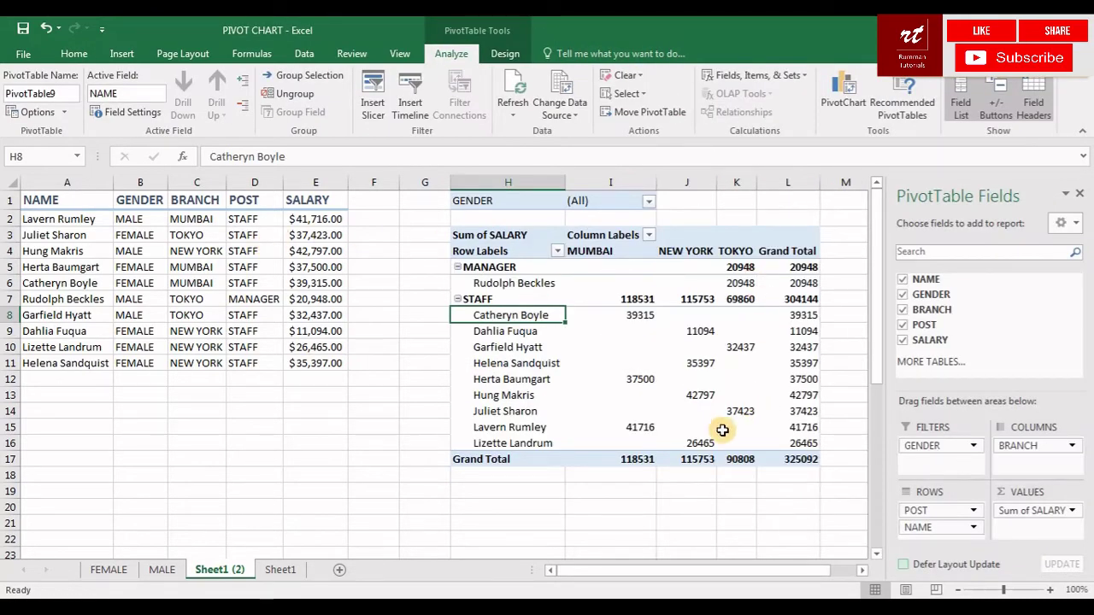
Step: Set the POST entry in cell D2 back to MANAGER
left_click(49, 222)
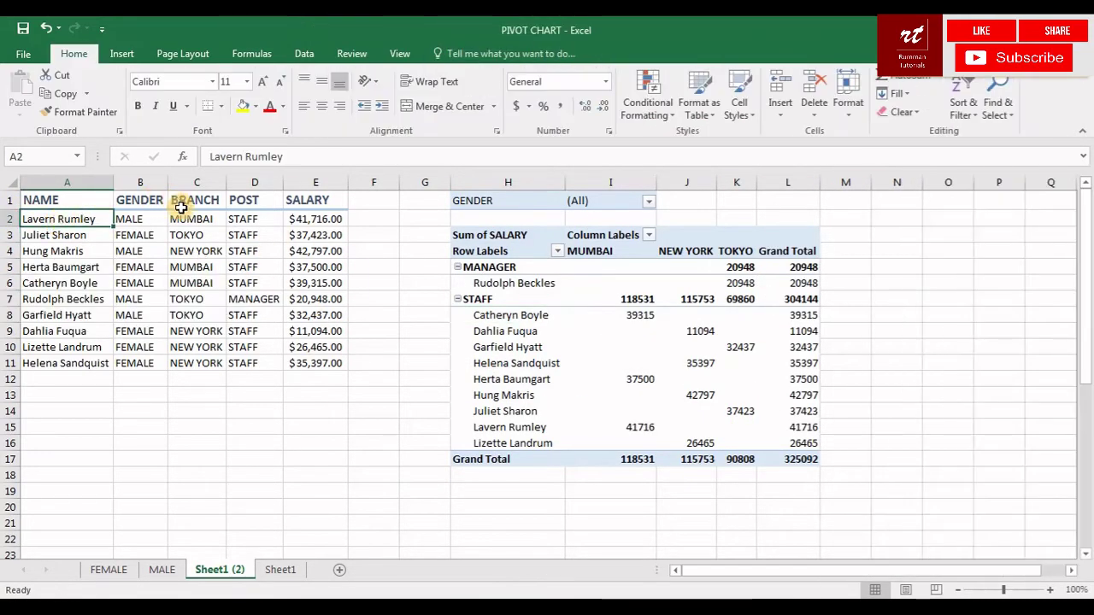
left_click(234, 219)
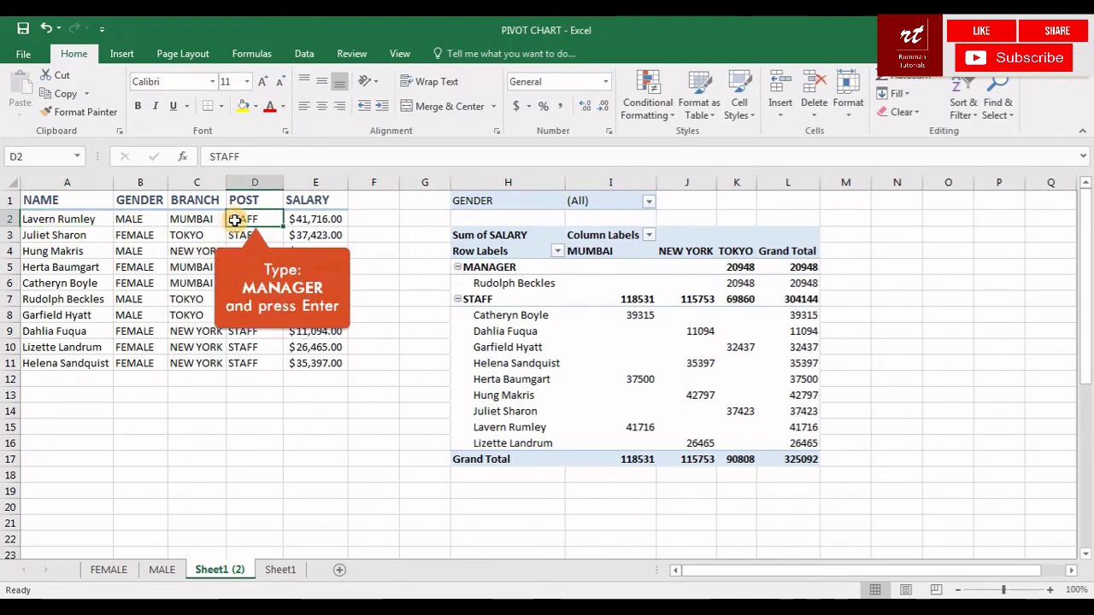
type("MANAGER")
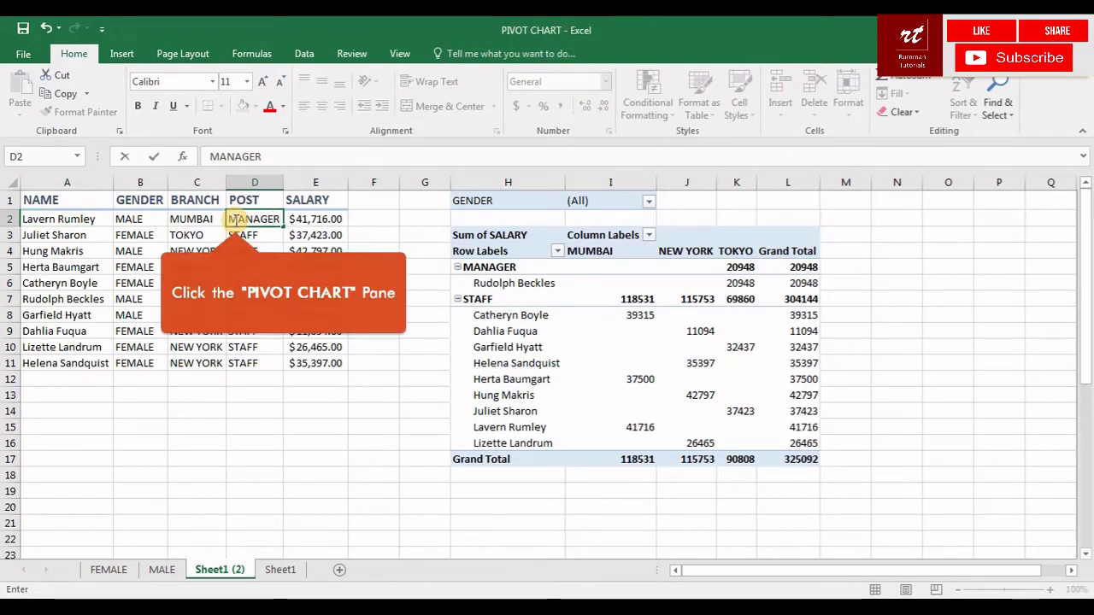
key("Return")
left_click(231, 220)
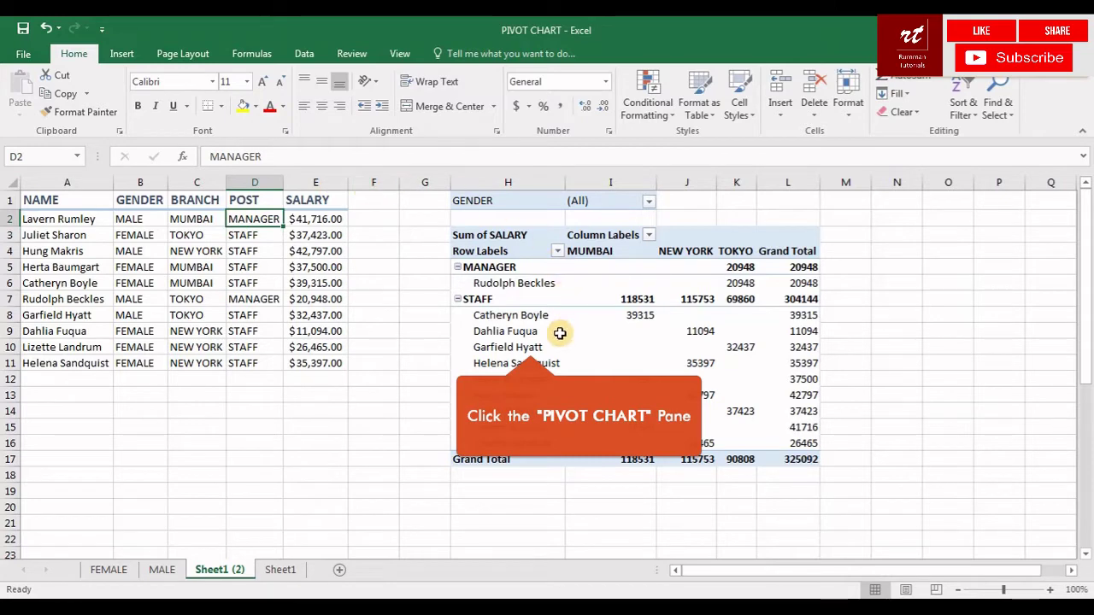
Step: Refresh the PivotTable with the MANAGER entry from the source data
left_click(526, 345)
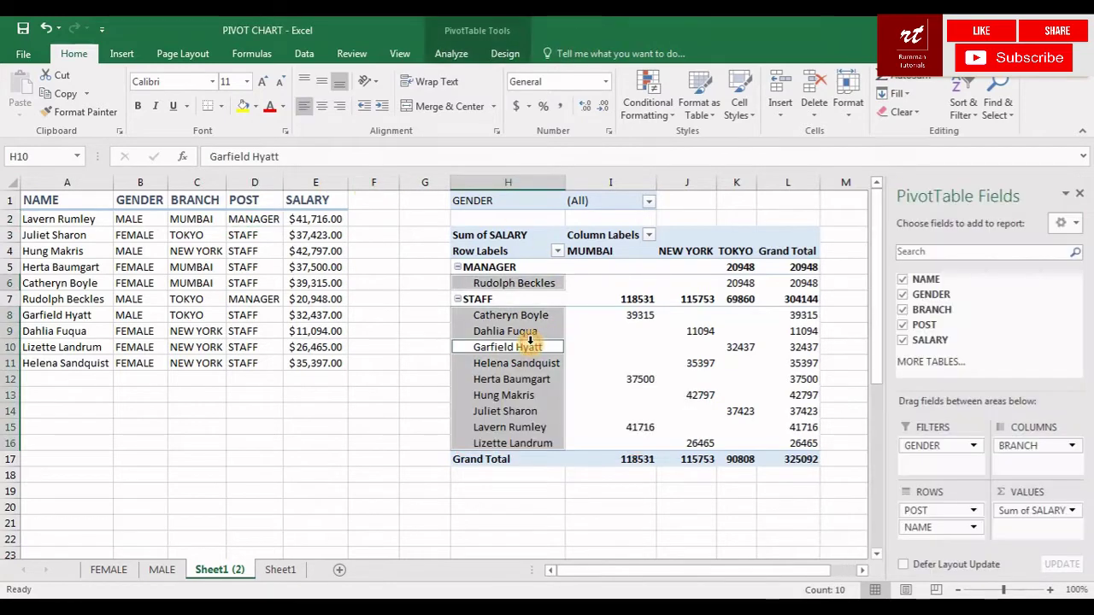
left_click(451, 53)
left_click(516, 85)
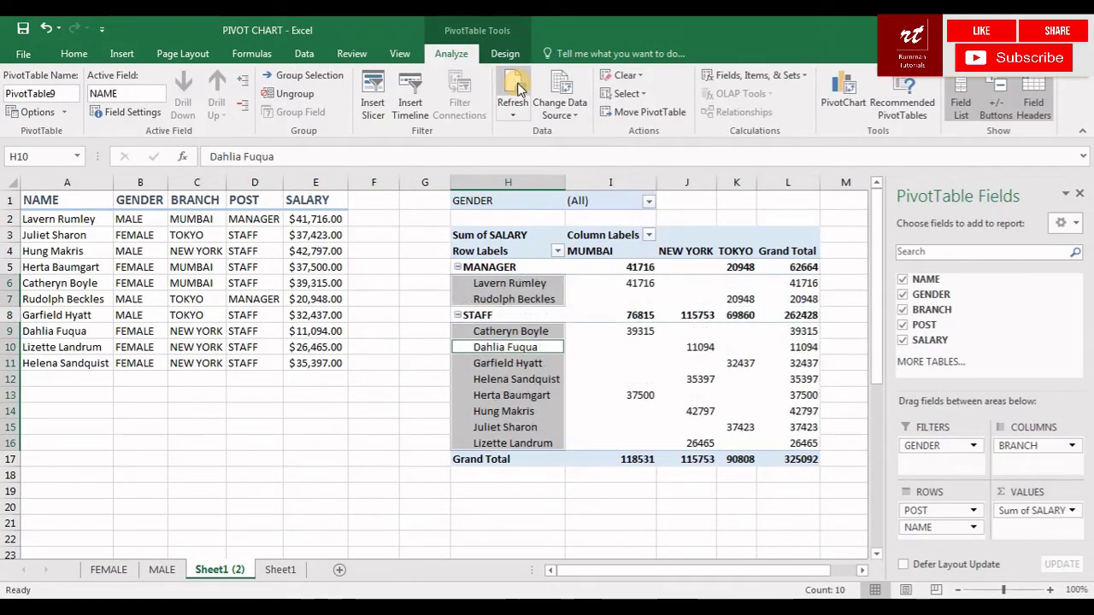
left_click(249, 220)
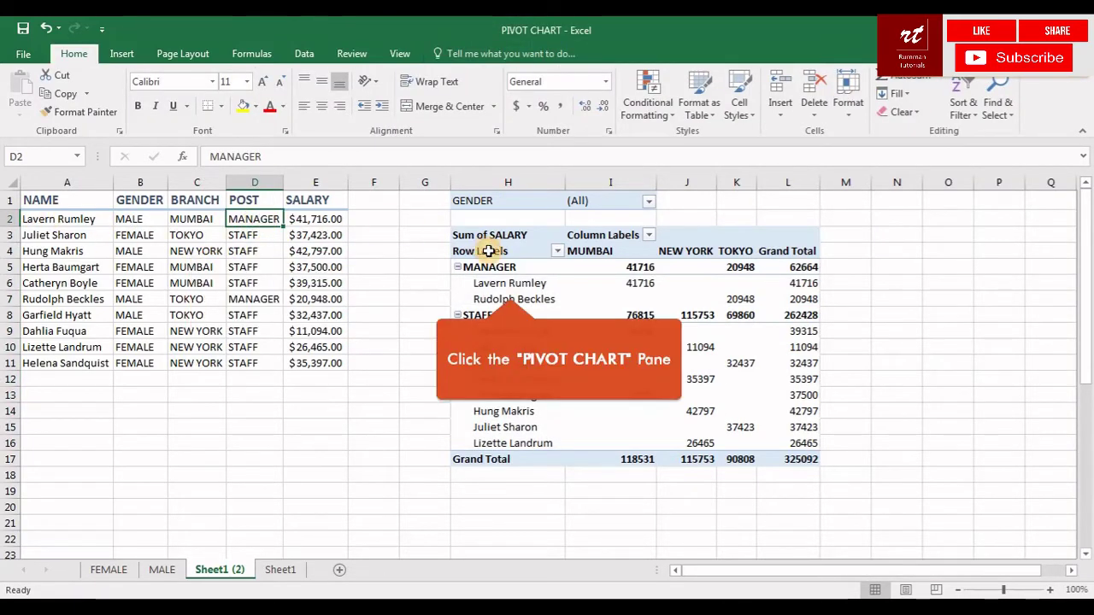
left_click(506, 284)
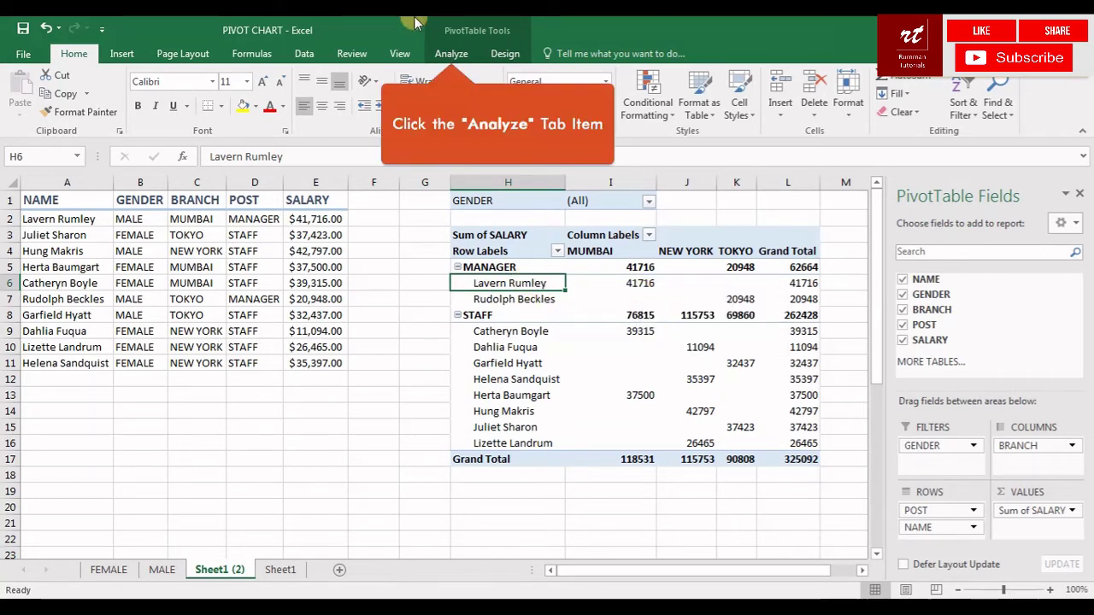
left_click(450, 53)
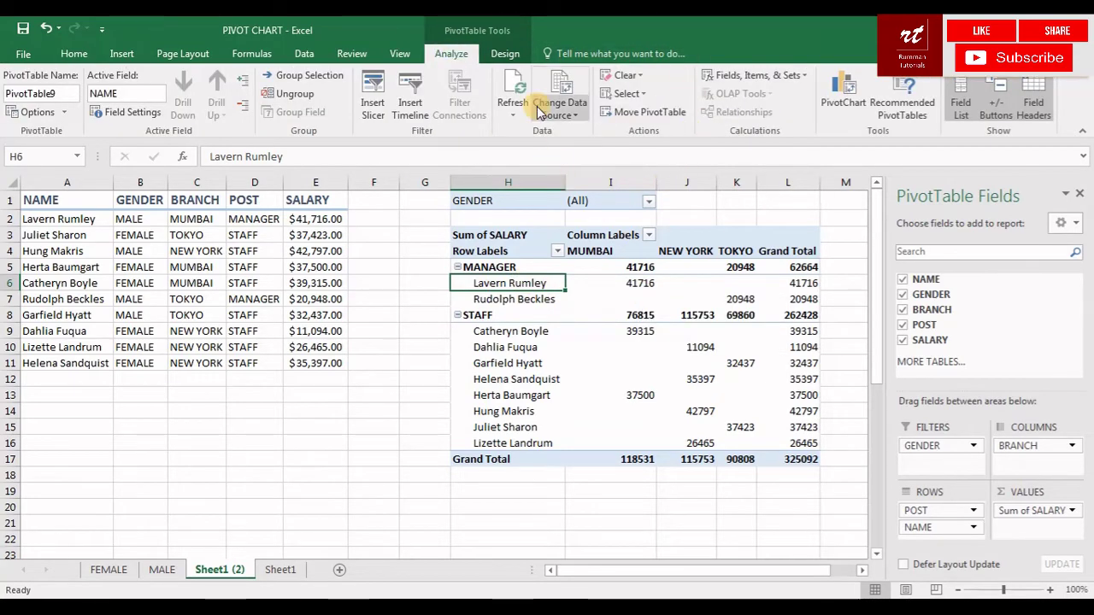
Step: Add an employee record in row 12 with a name, gender MALE, branch MUMBAI, post MANAGER and salary 35000
left_click(43, 366)
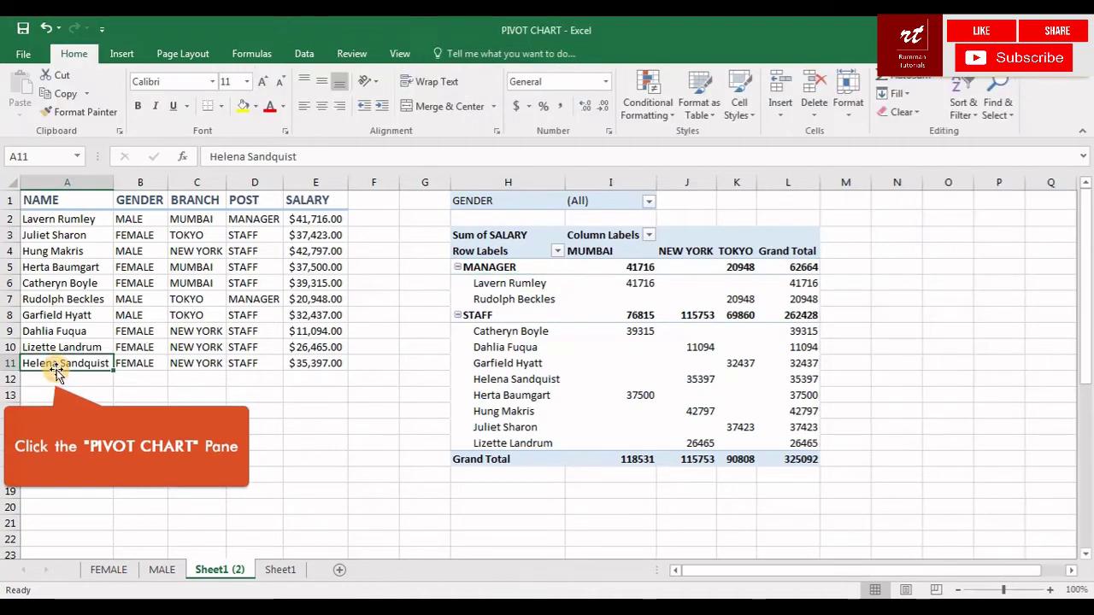
left_click(54, 375)
type("RUM")
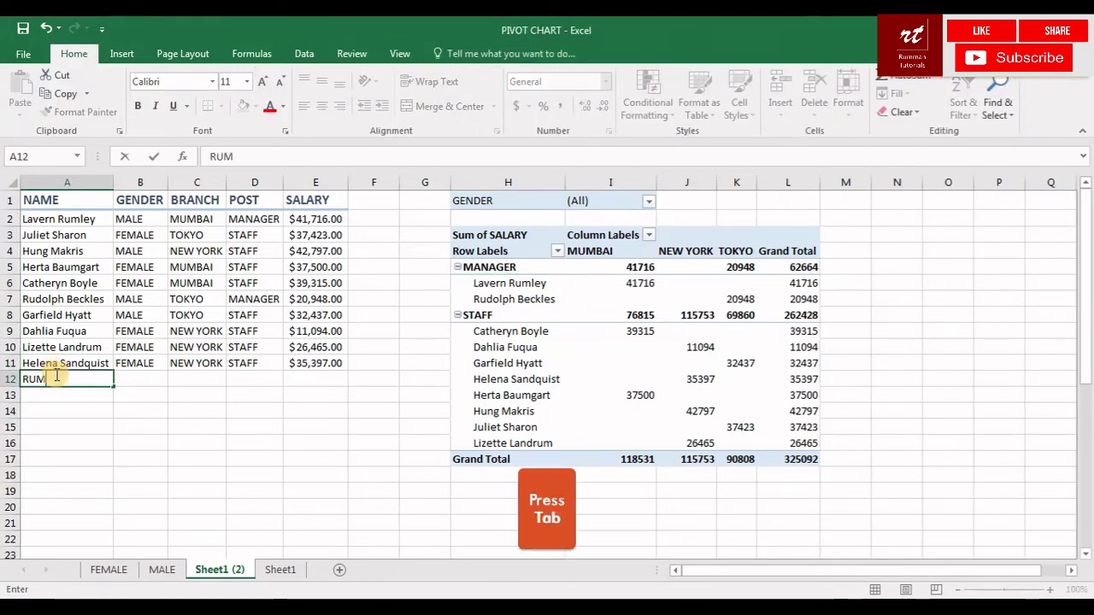
type("MAN")
key("Tab")
type("M")
key("Tab")
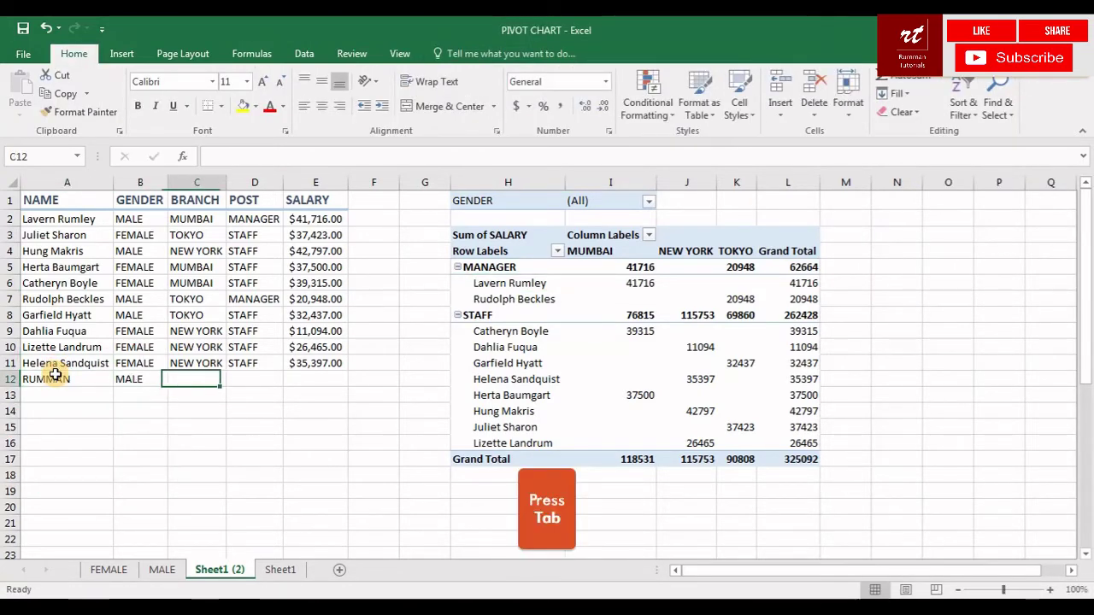
type("MUMBAI")
key("Tab")
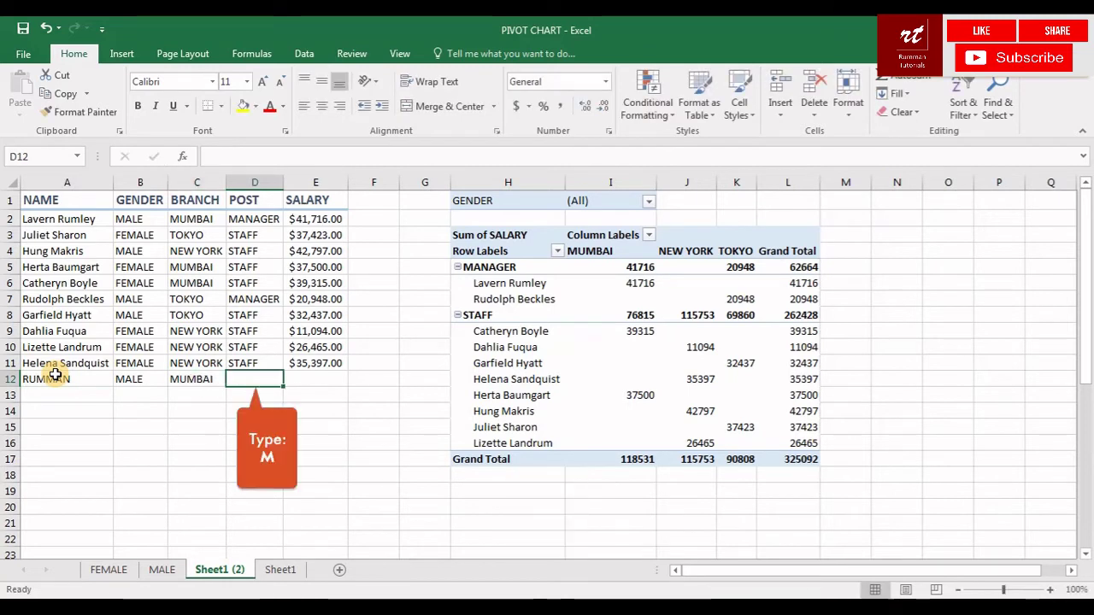
type("MANAGER")
key("Tab")
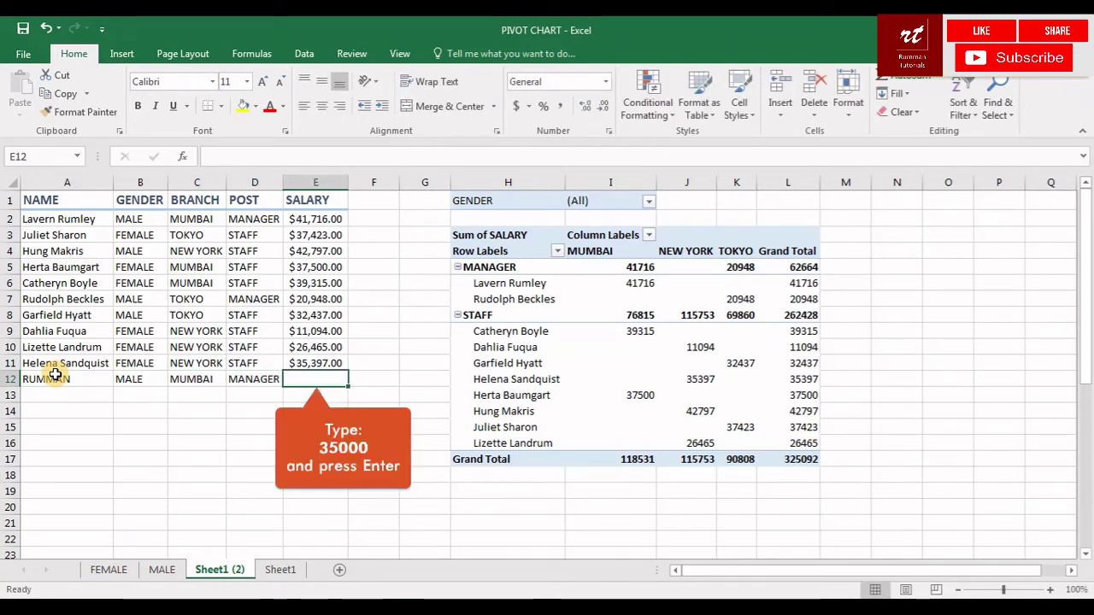
type("35000")
key("Return")
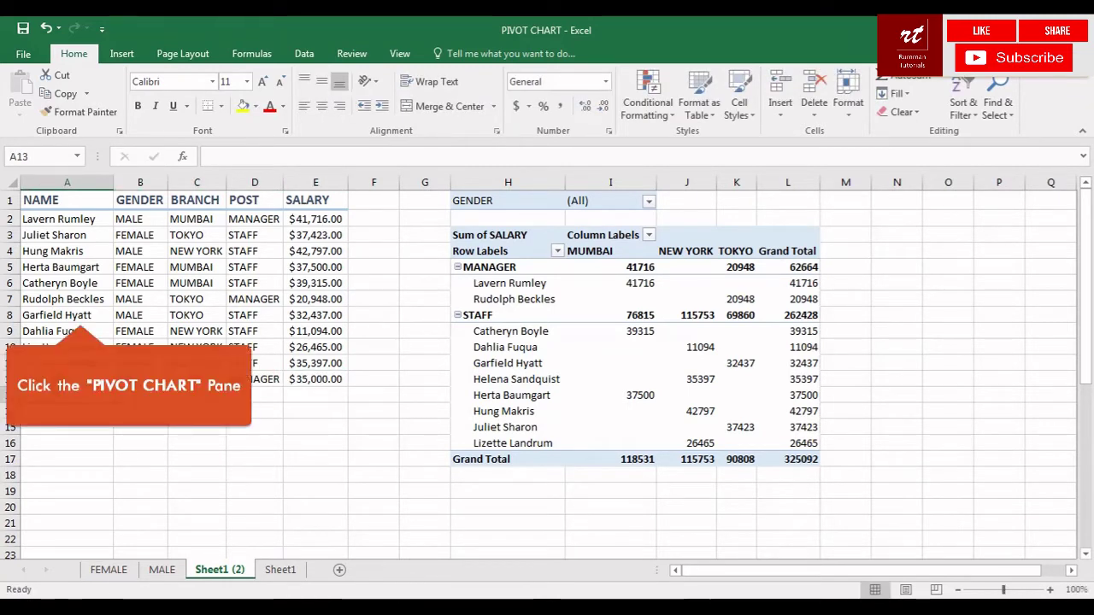
Step: Try to bring the new row 12 record into the PivotTable by refreshing it
left_click(79, 314)
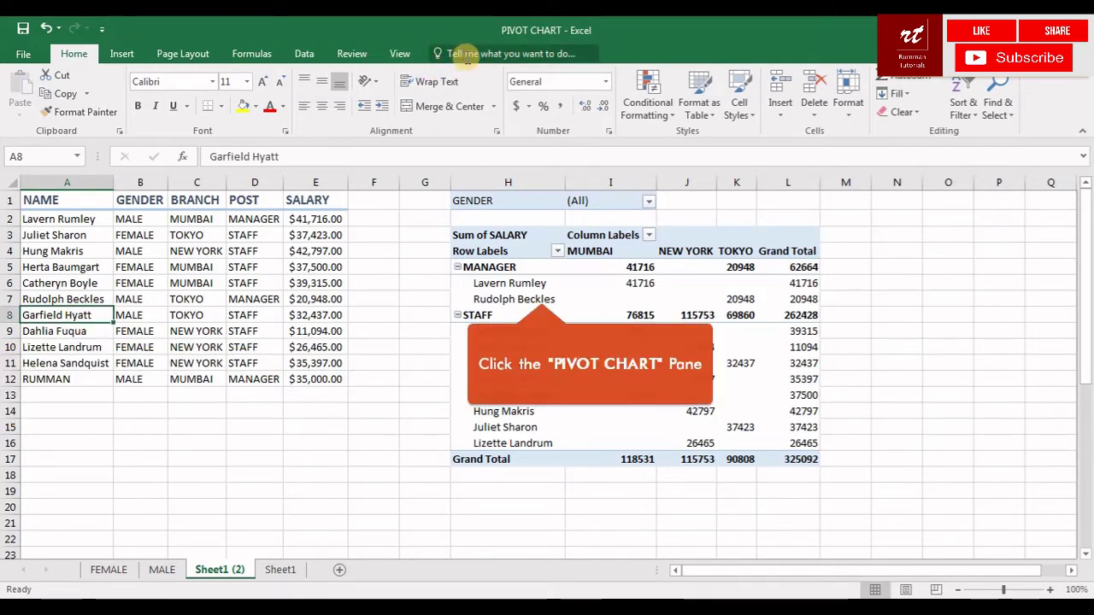
left_click(541, 288)
left_click(450, 53)
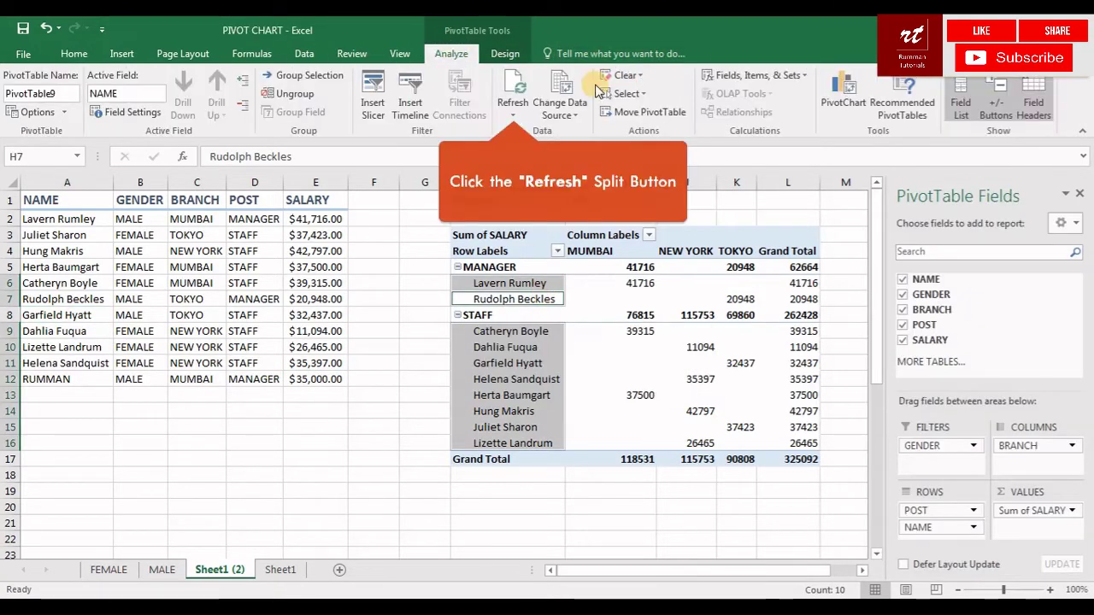
left_click(515, 115)
left_click(523, 145)
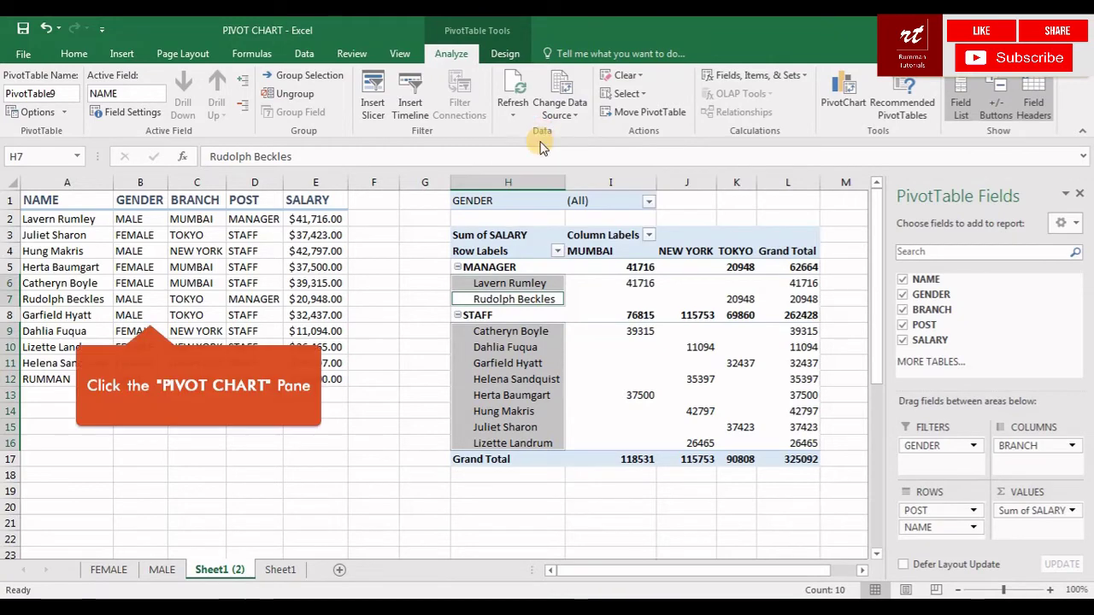
Step: Highlight the PivotTable's original source range A1:E11 in the salary data
left_click(149, 315)
left_click_drag(49, 204, 296, 363)
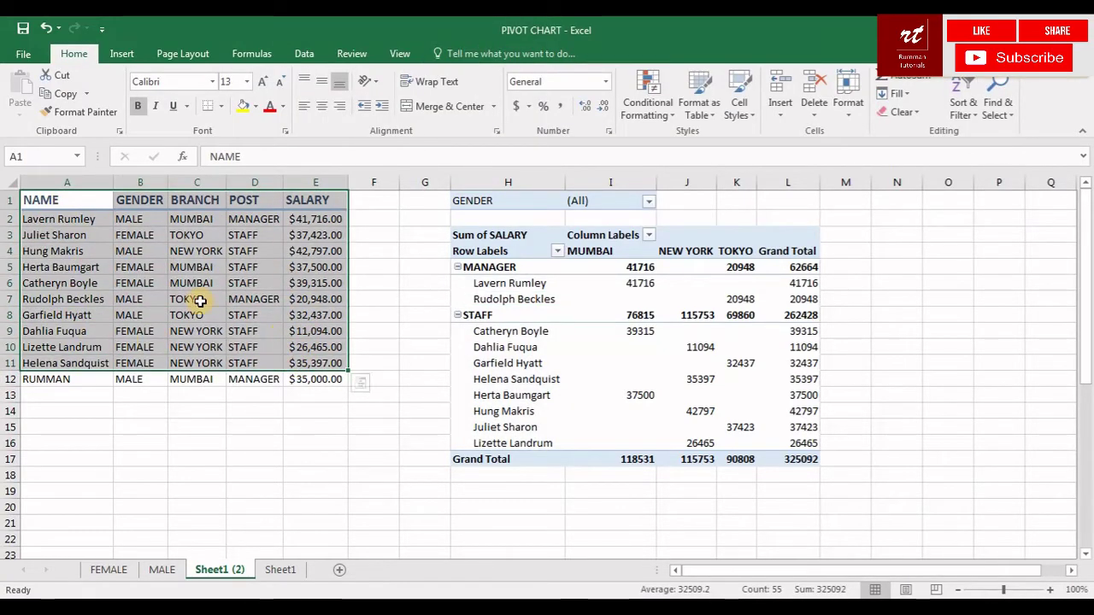
left_click(117, 299)
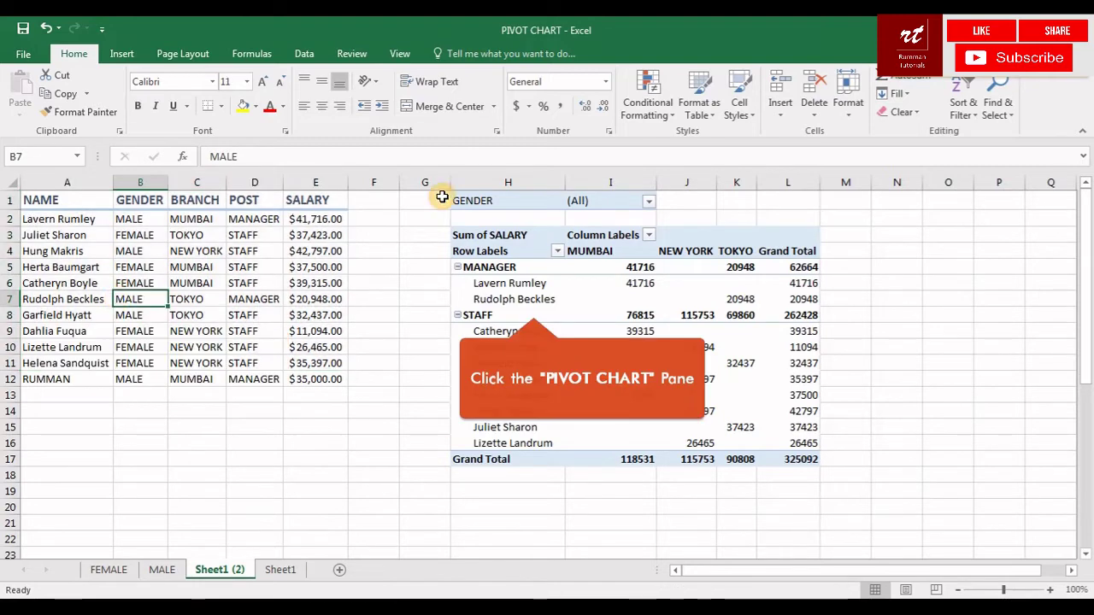
Step: Change the PivotTable's data source to the range A1:E12 on Sheet1 (2)
left_click(523, 299)
left_click(474, 55)
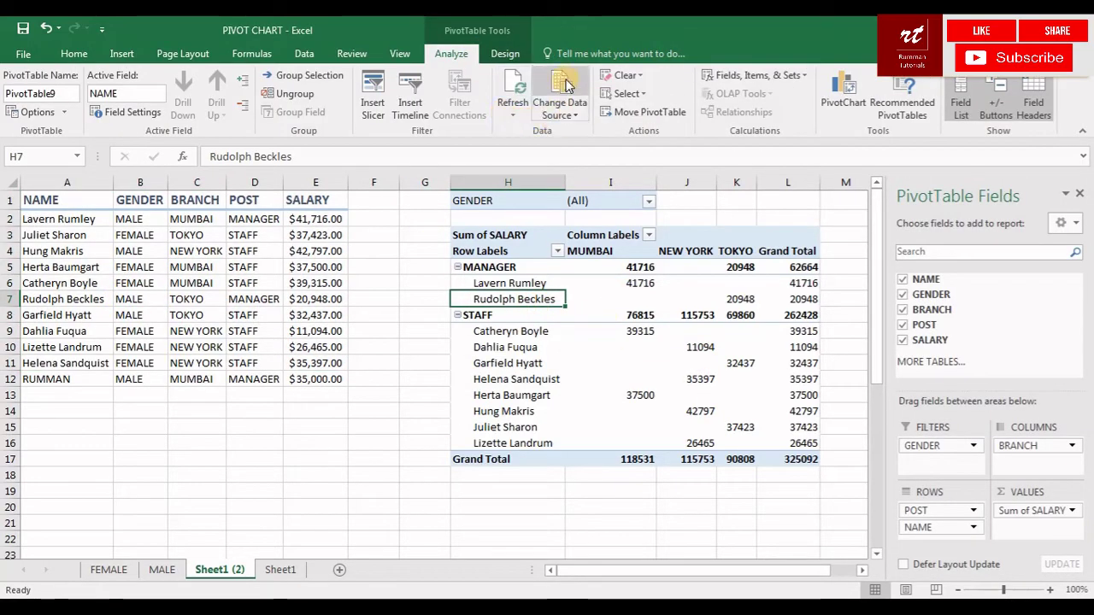
left_click(566, 83)
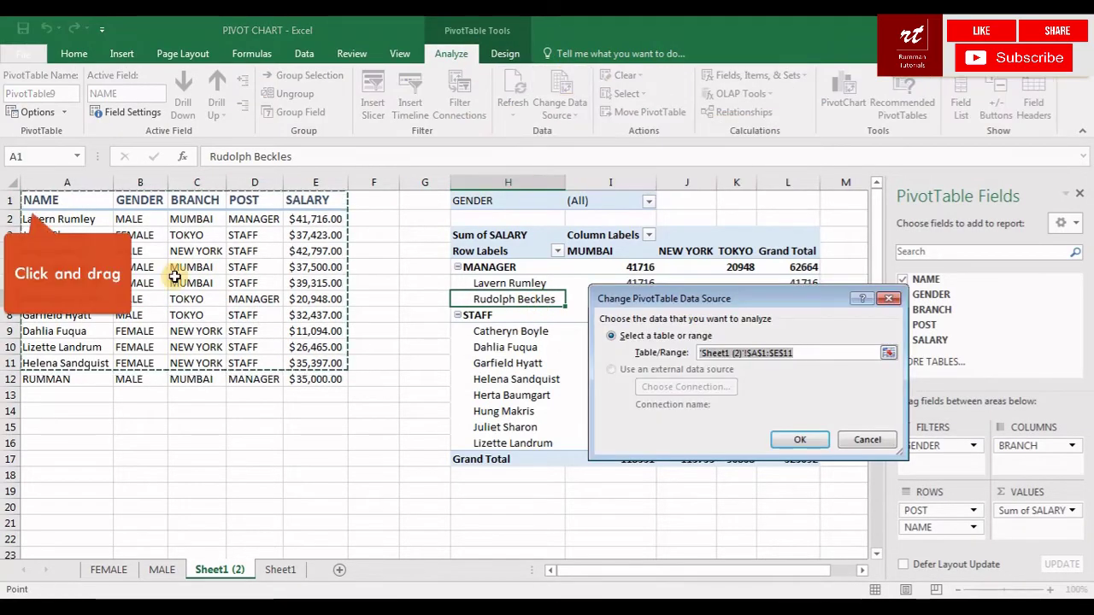
left_click_drag(25, 198, 300, 377)
left_click(800, 439)
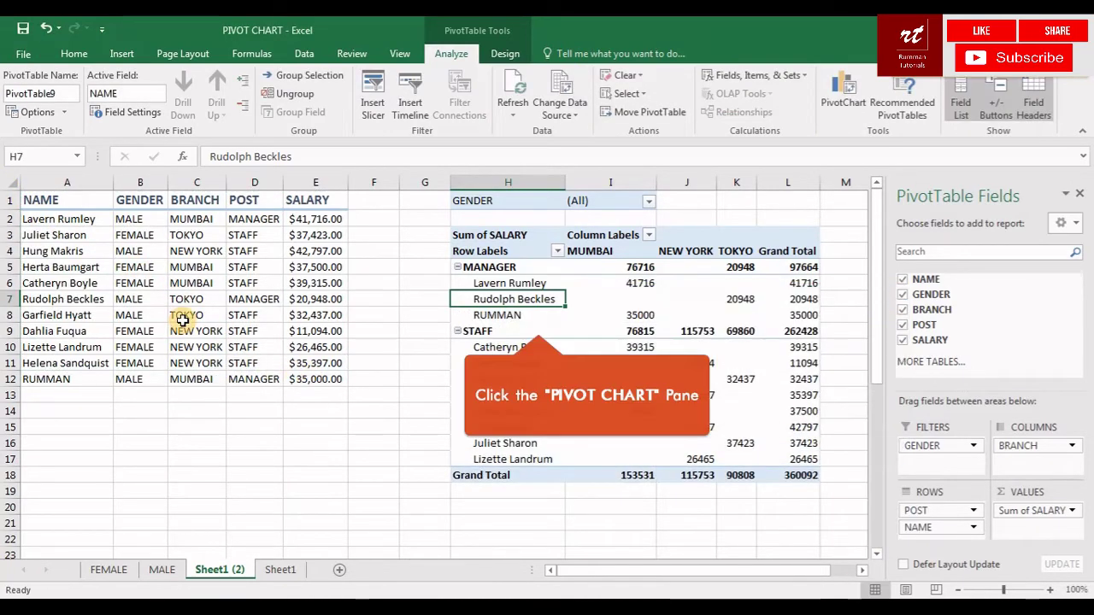
left_click(538, 321)
left_click(528, 315)
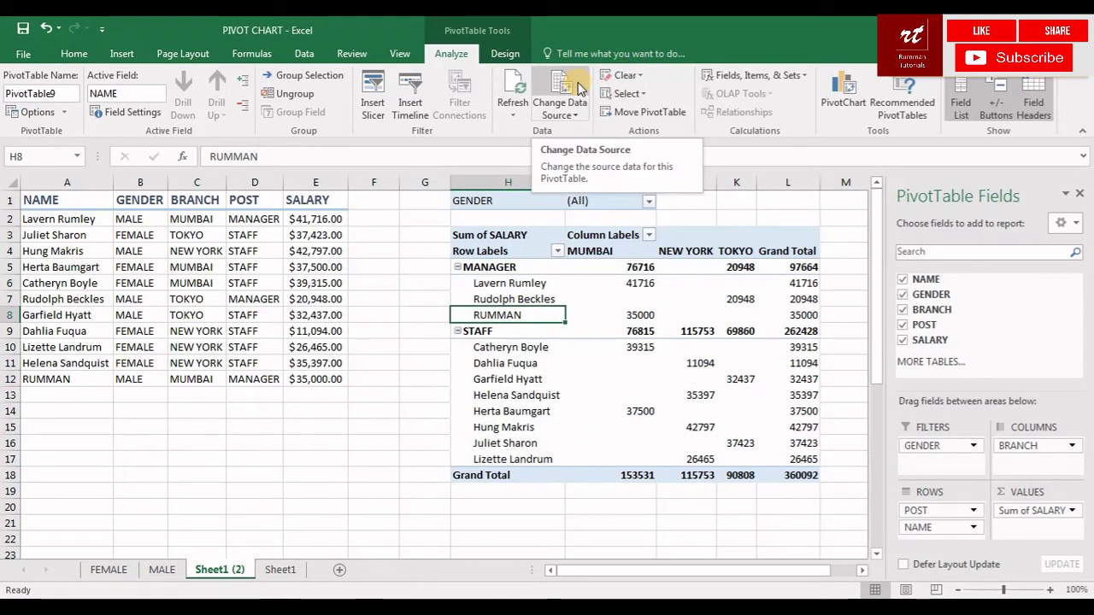
left_click(557, 255)
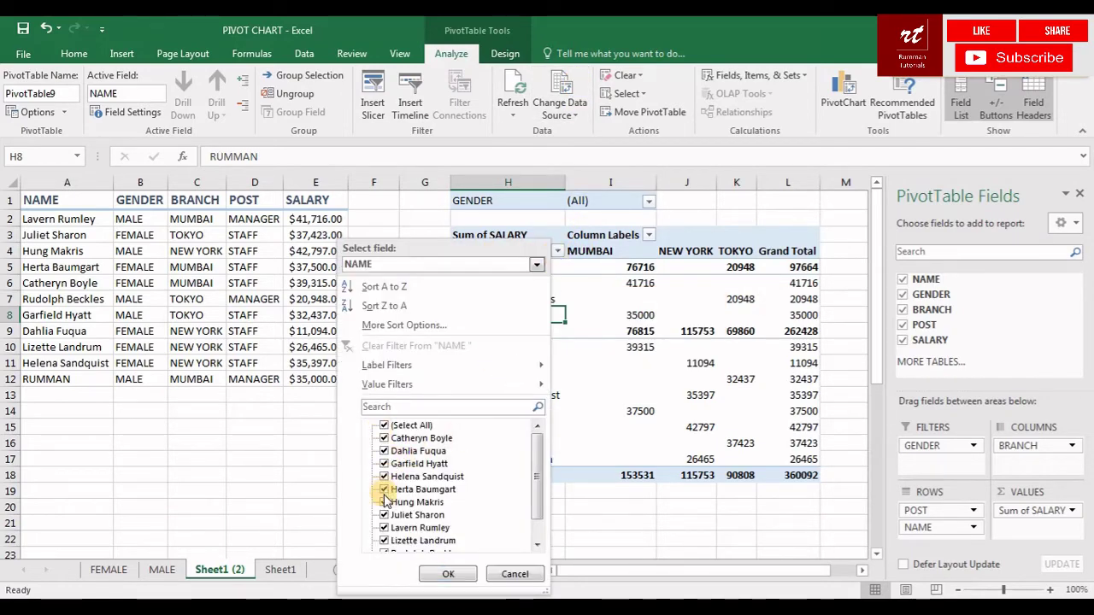
left_click(556, 251)
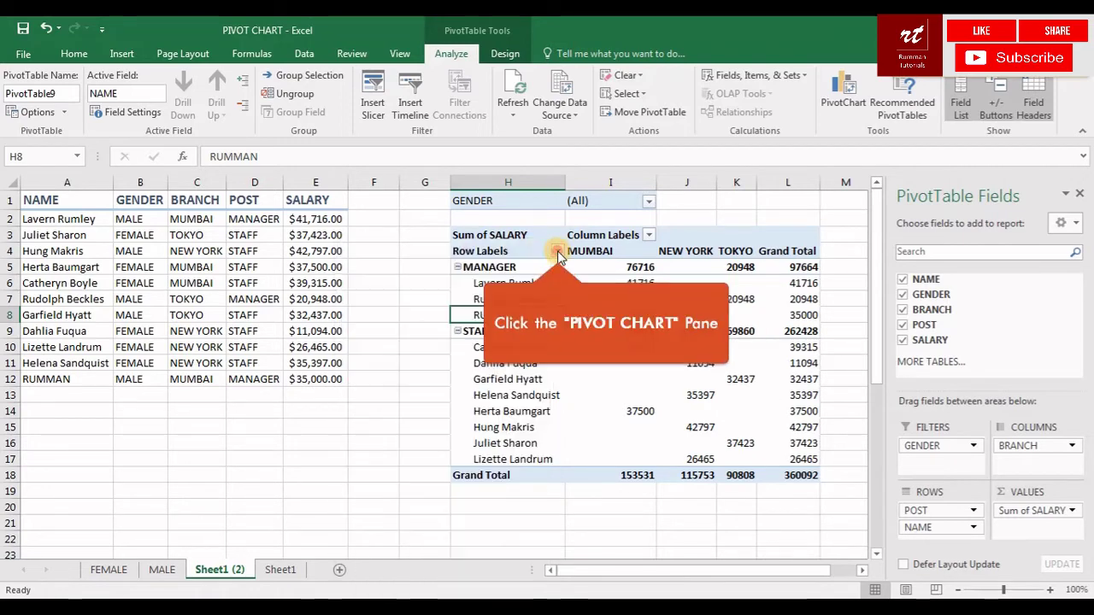
Step: Filter the PivotTable to leave out the NEW YORK branch and show only MALE in the GENDER report filter
left_click(648, 235)
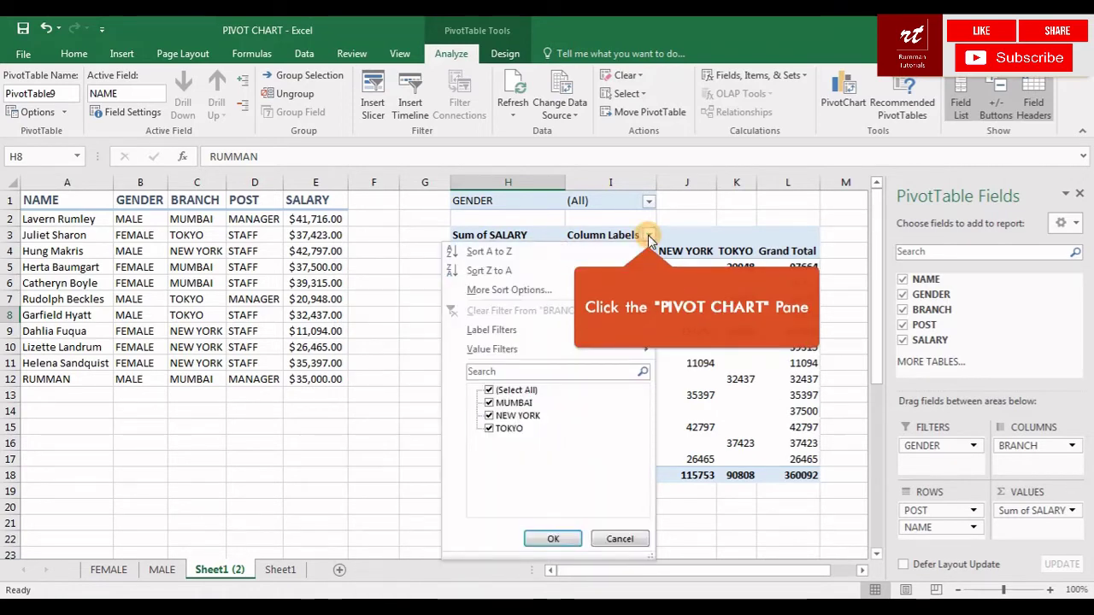
left_click(488, 416)
left_click(553, 539)
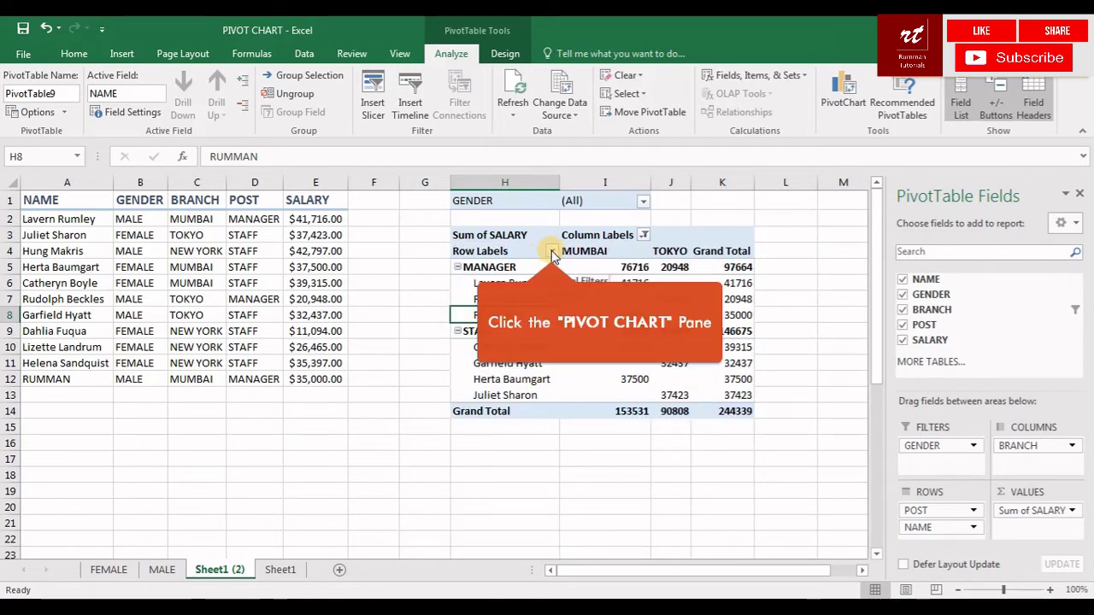
left_click(552, 255)
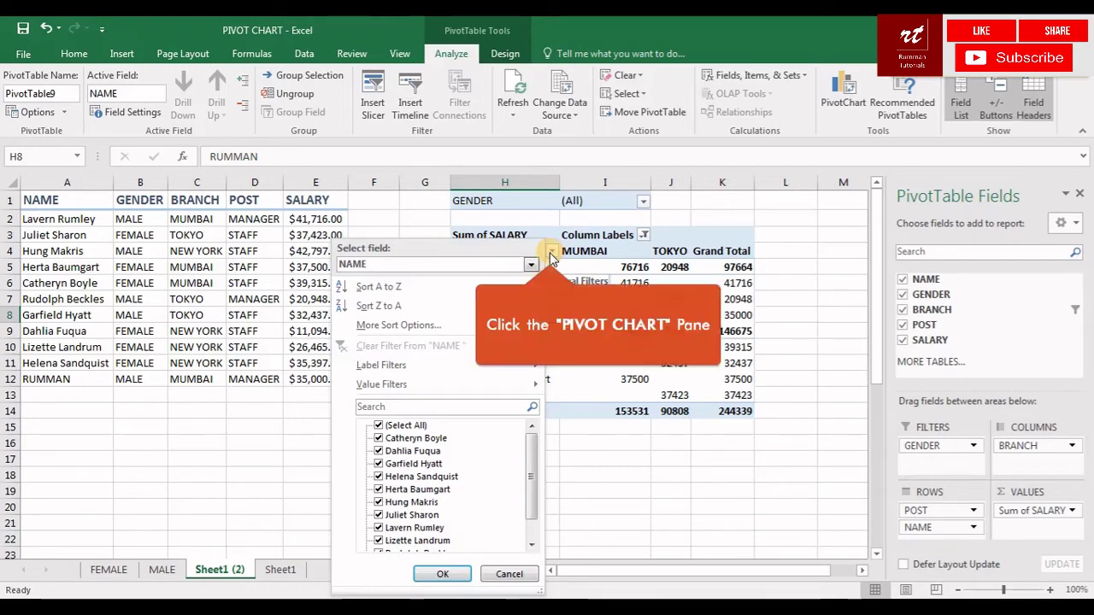
left_click(551, 255)
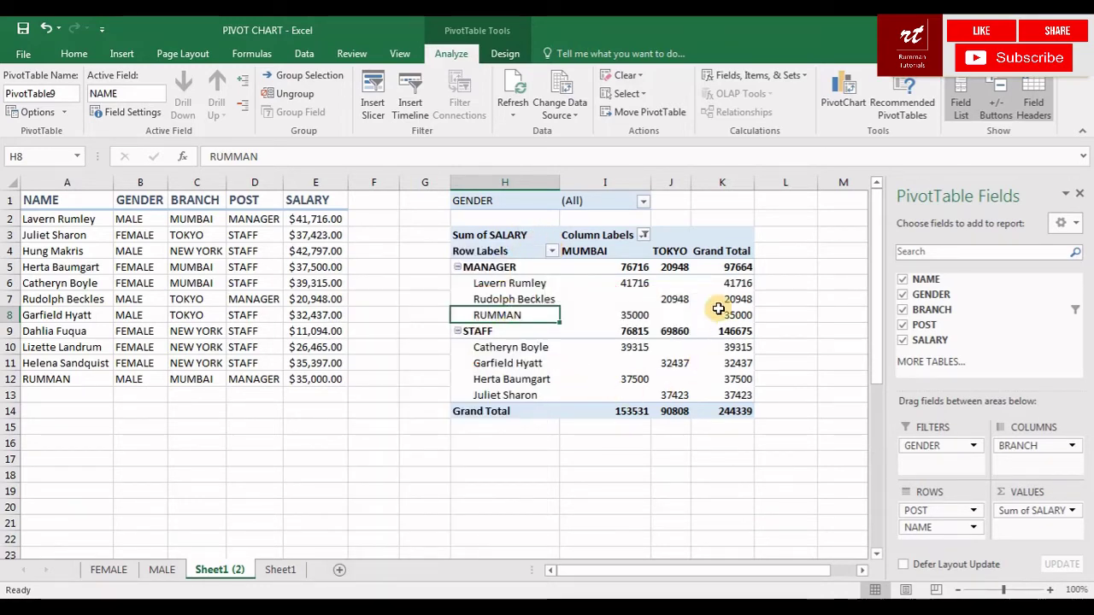
left_click(642, 200)
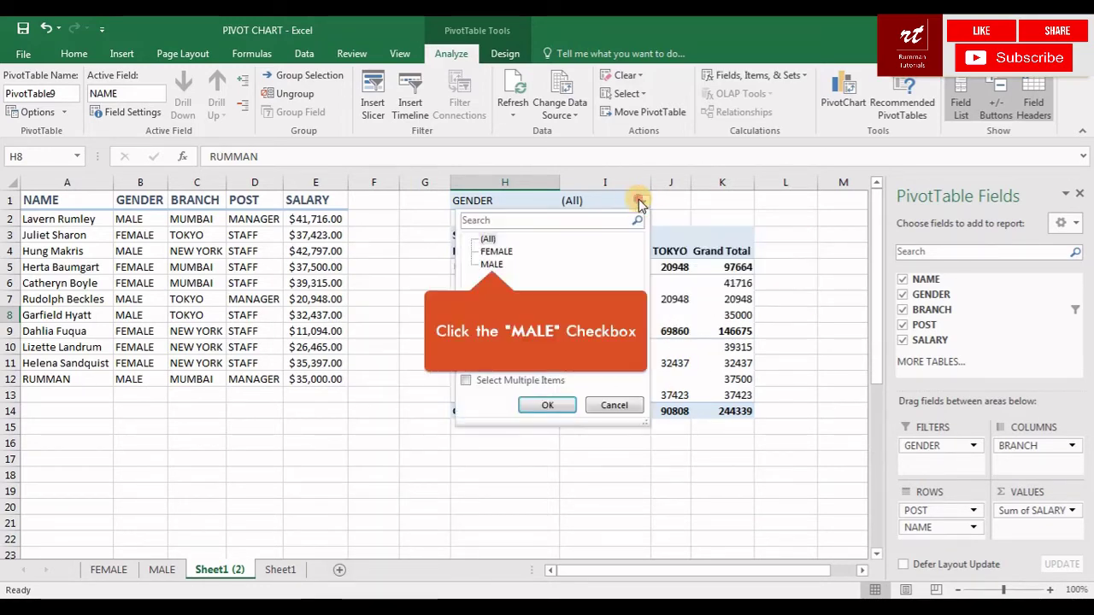
left_click(493, 264)
left_click(539, 405)
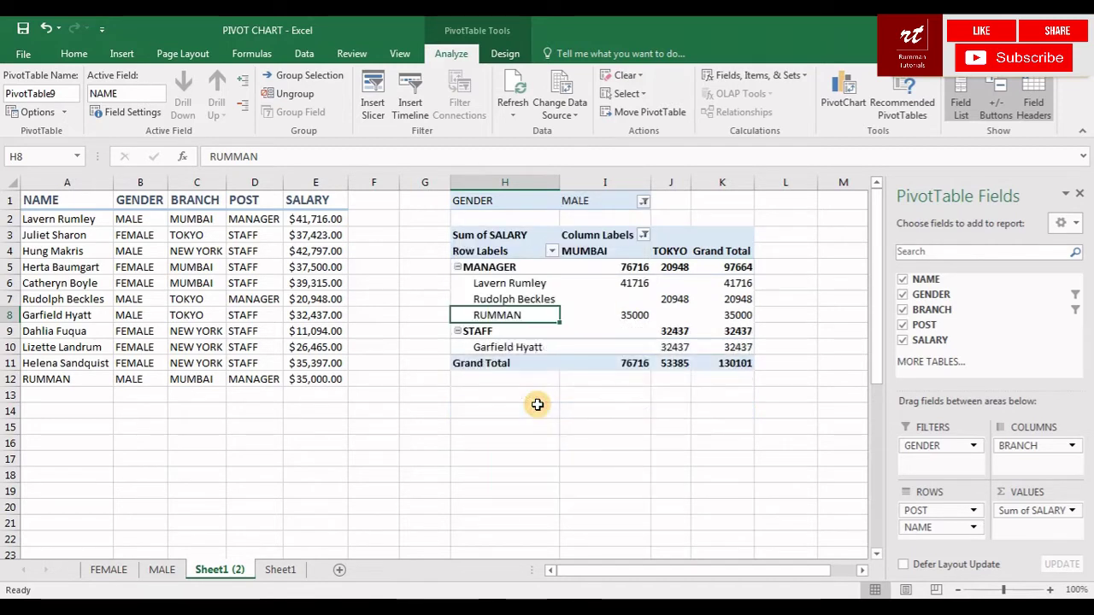
Step: Clear all filters from the PivotTable in one operation
left_click(638, 75)
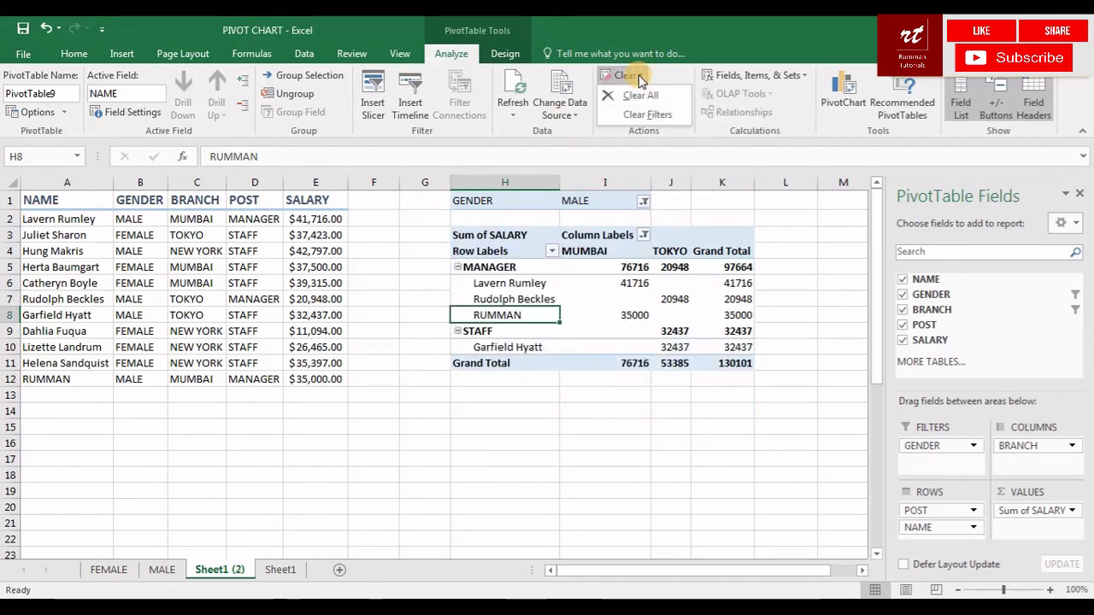
left_click(648, 114)
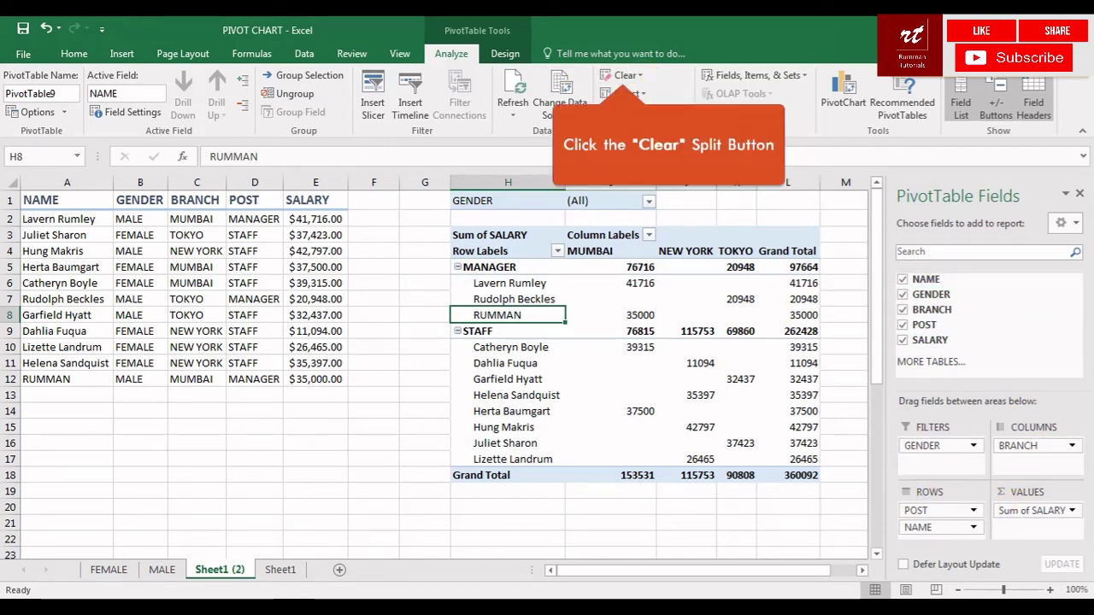
Step: Clear the whole PivotTable of its fields and filters, and undo that clearing
left_click(624, 75)
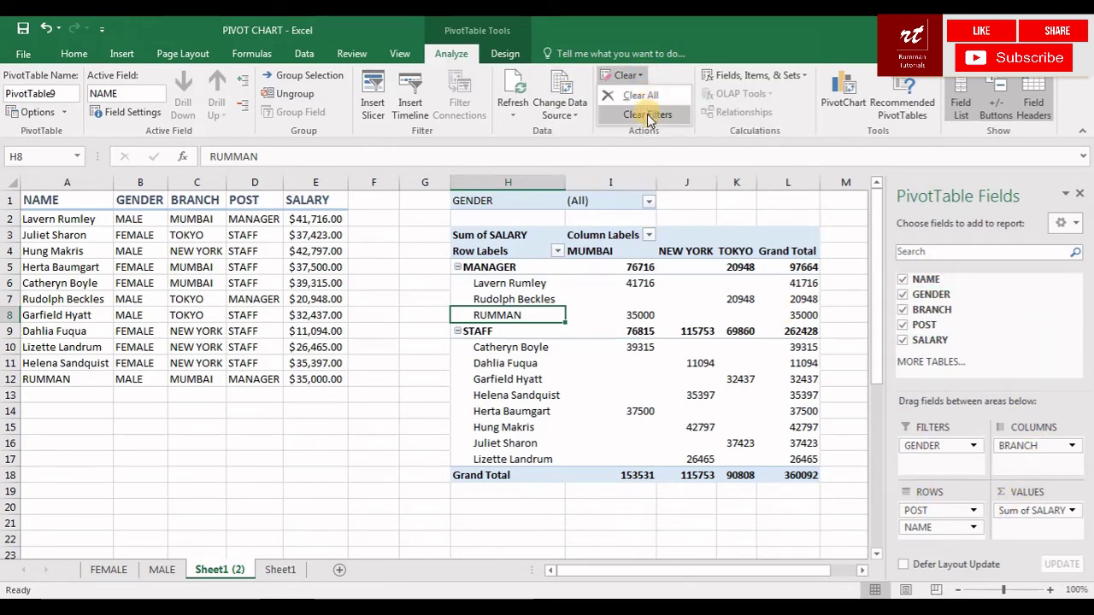
left_click(641, 94)
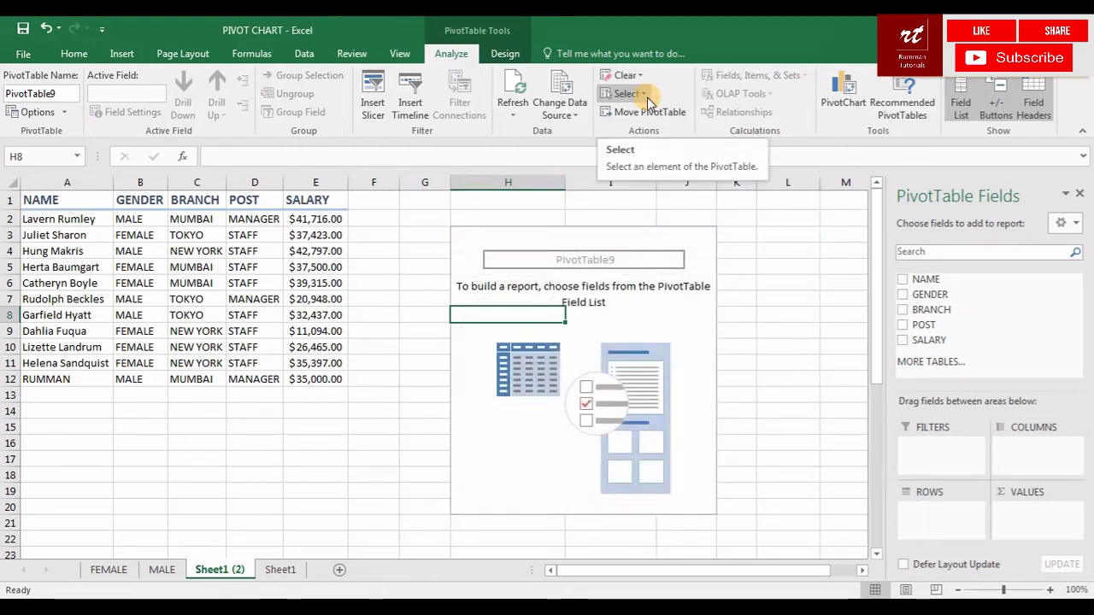
key("ctrl+z")
left_click(603, 269)
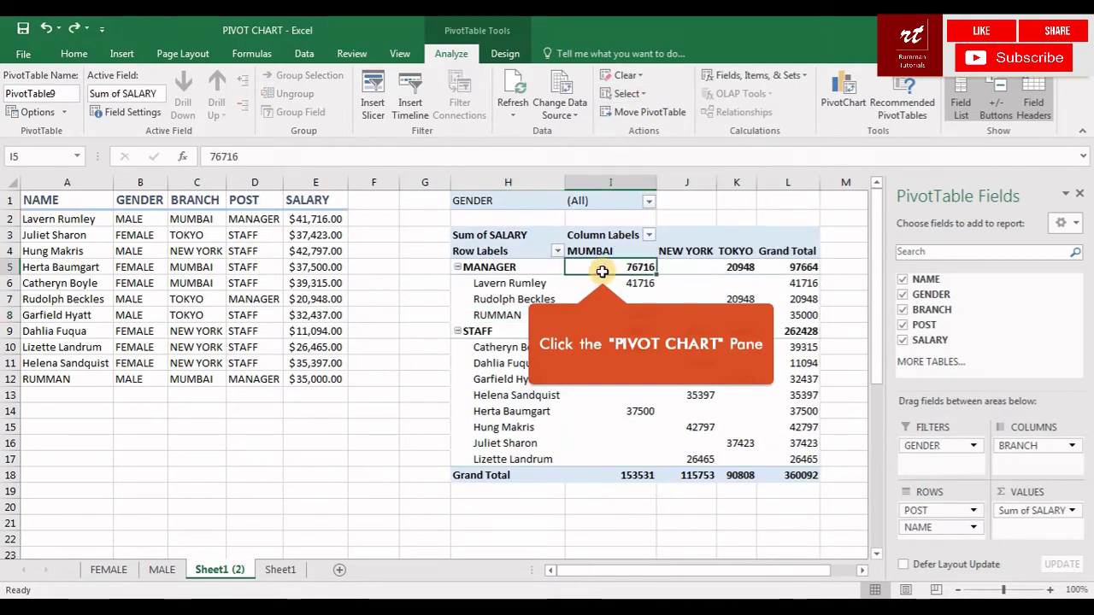
Step: Toggle the PivotTable's field list off and back on
left_click(623, 330)
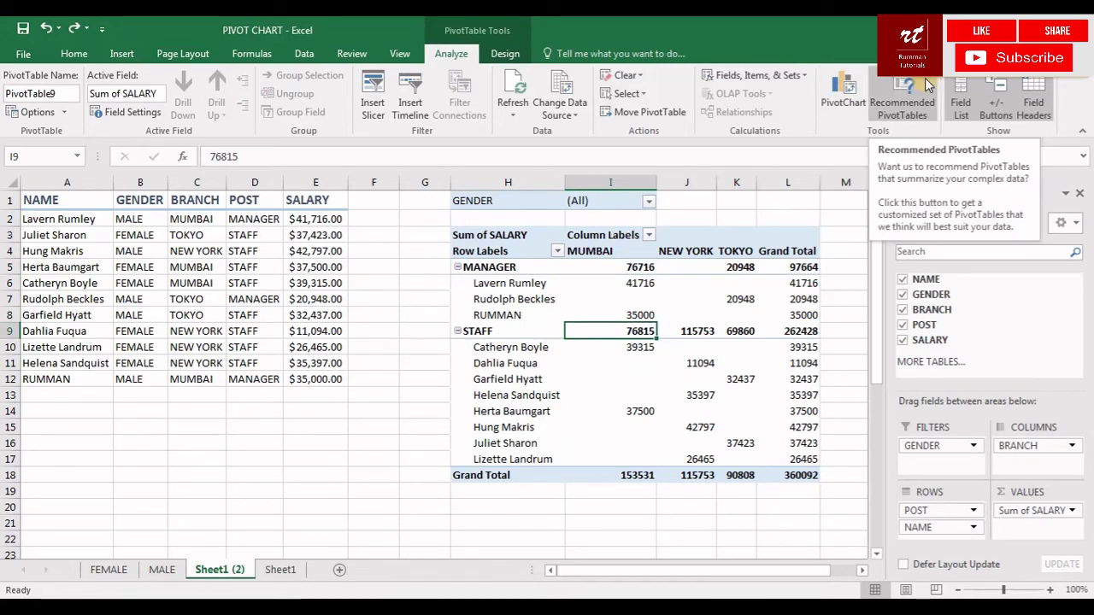
left_click(633, 270)
left_click(523, 294)
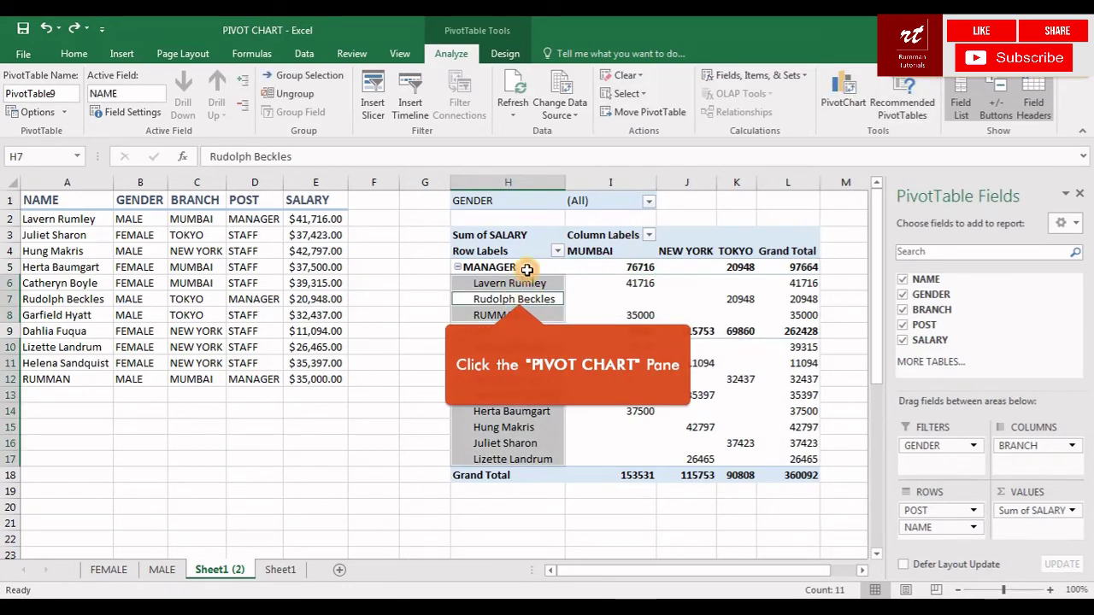
left_click(962, 99)
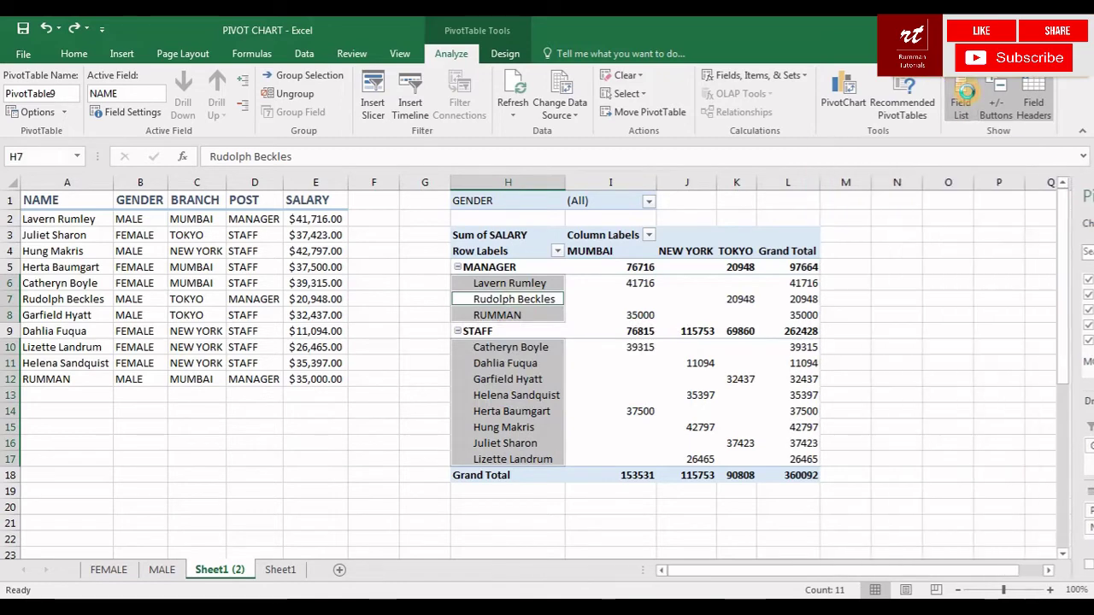
left_click(649, 303)
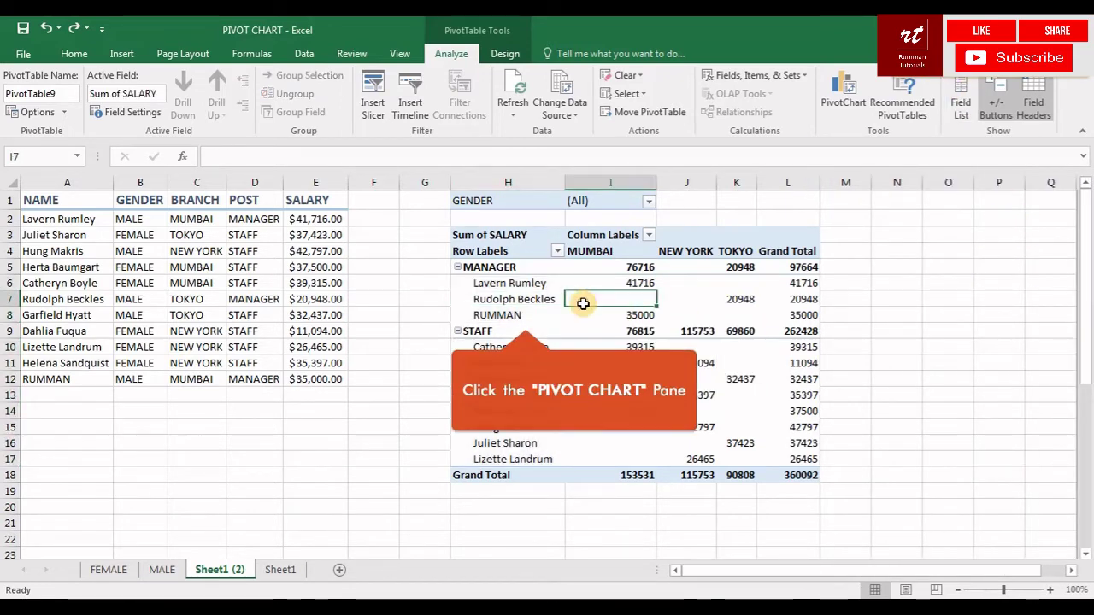
left_click(560, 315)
left_click(963, 92)
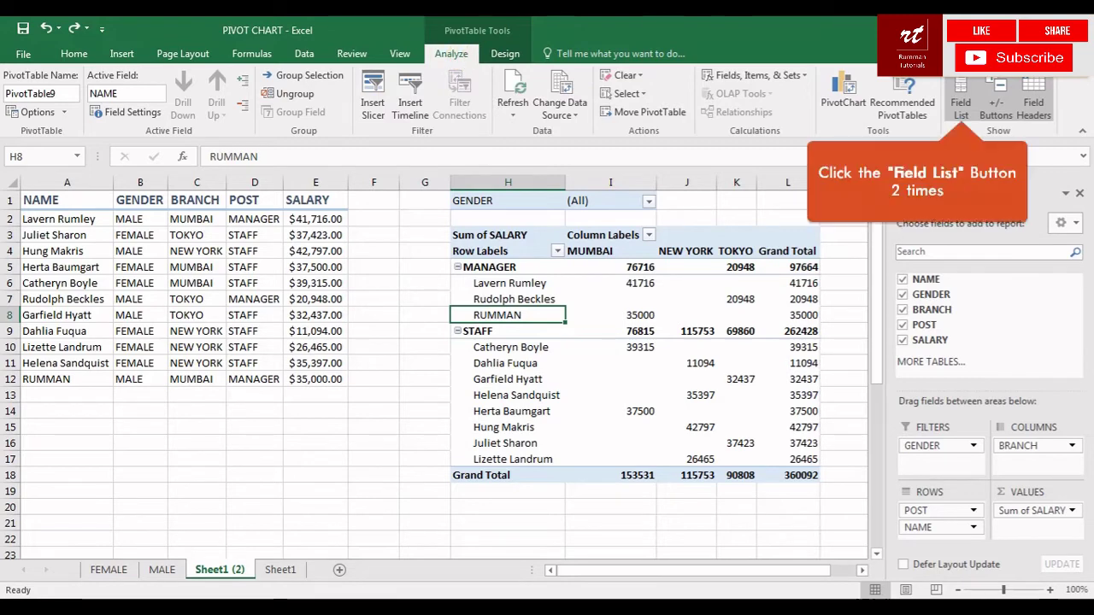
left_click(962, 96)
left_click(963, 94)
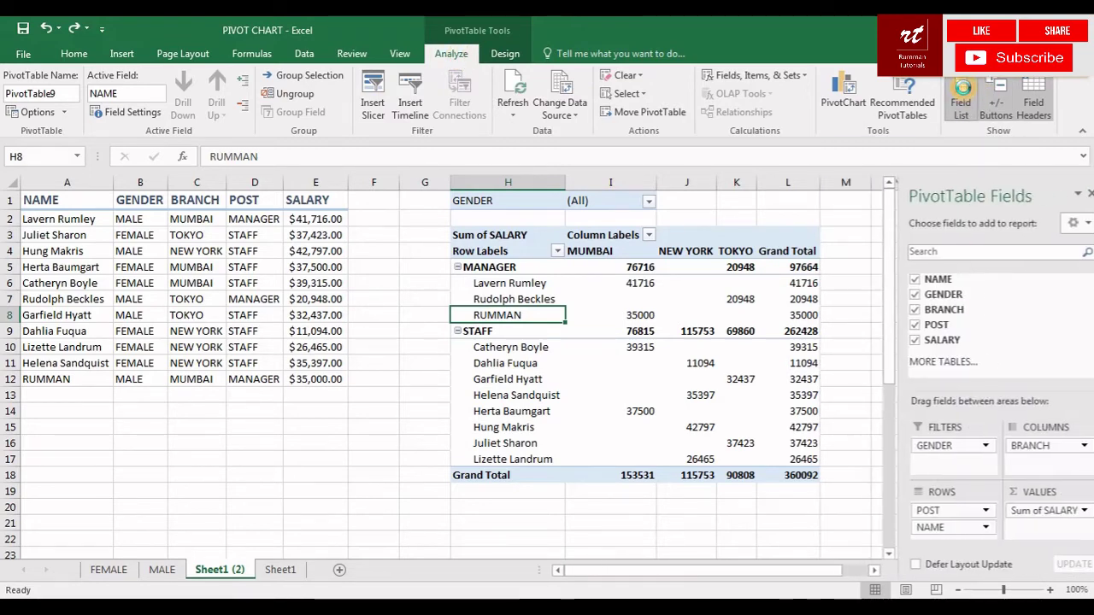
Step: Collapse and re-expand the MANAGER group, and toggle the PivotTable's +/- buttons off and back on
left_click(457, 268)
left_click(457, 268)
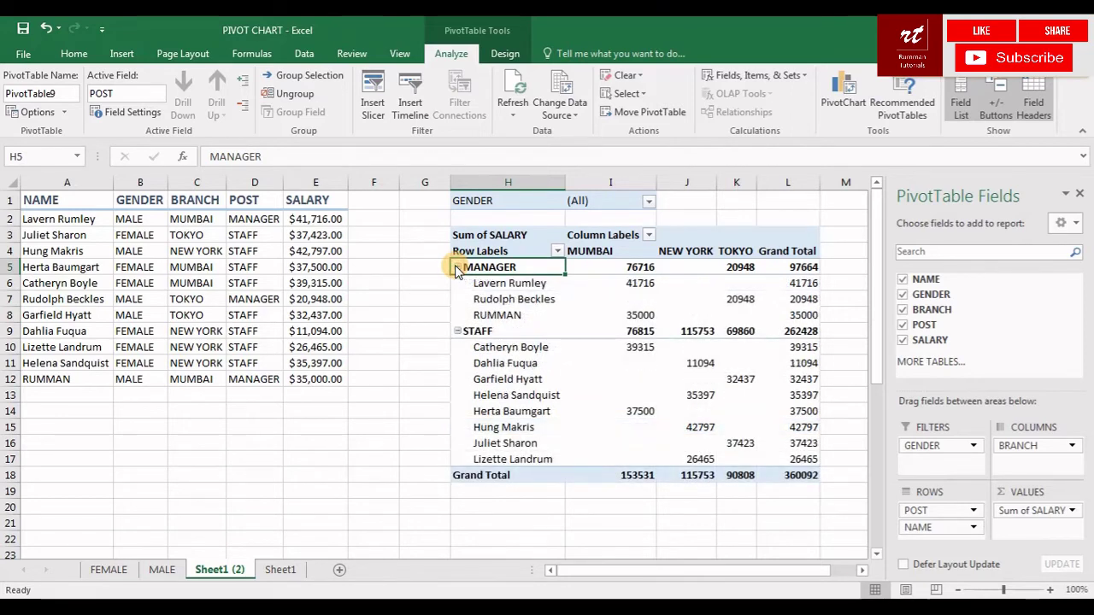
left_click(1002, 92)
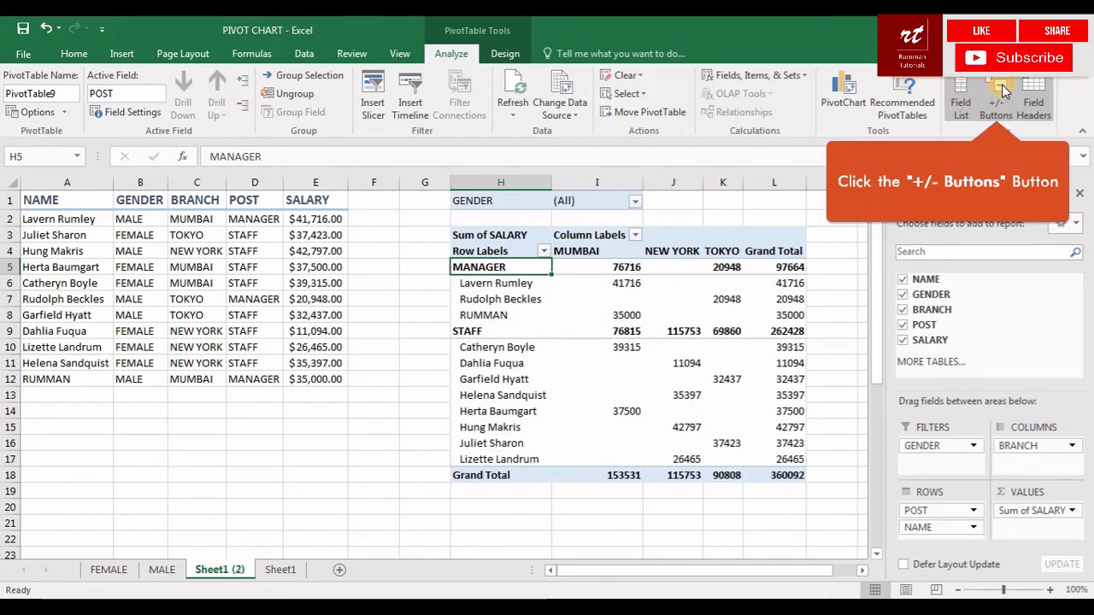
left_click(1001, 92)
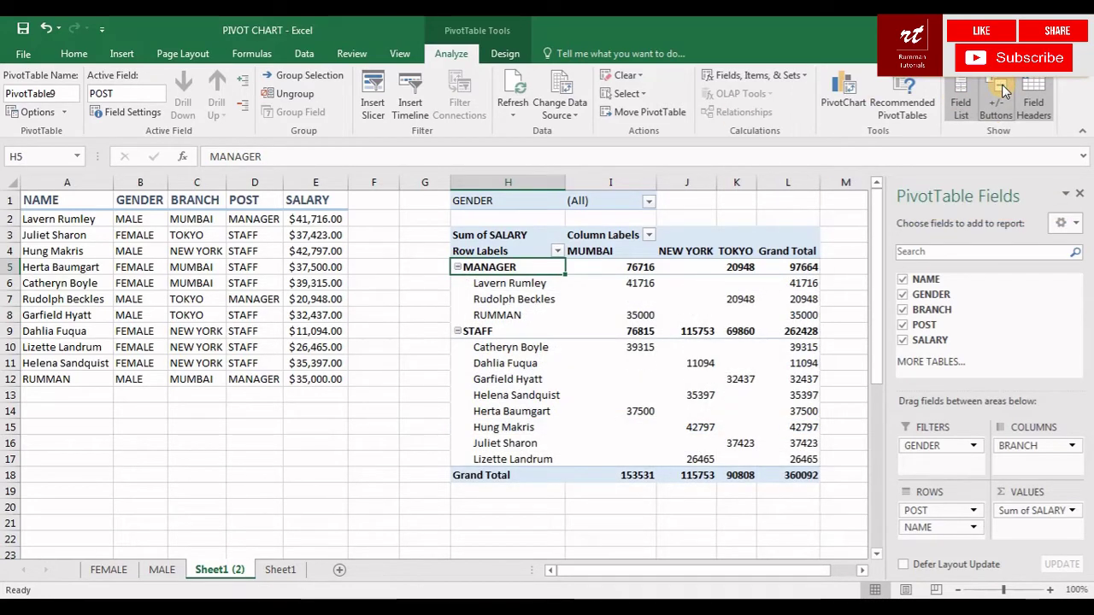
Step: Toggle the PivotTable's row and column field headers off and back on
left_click(491, 249)
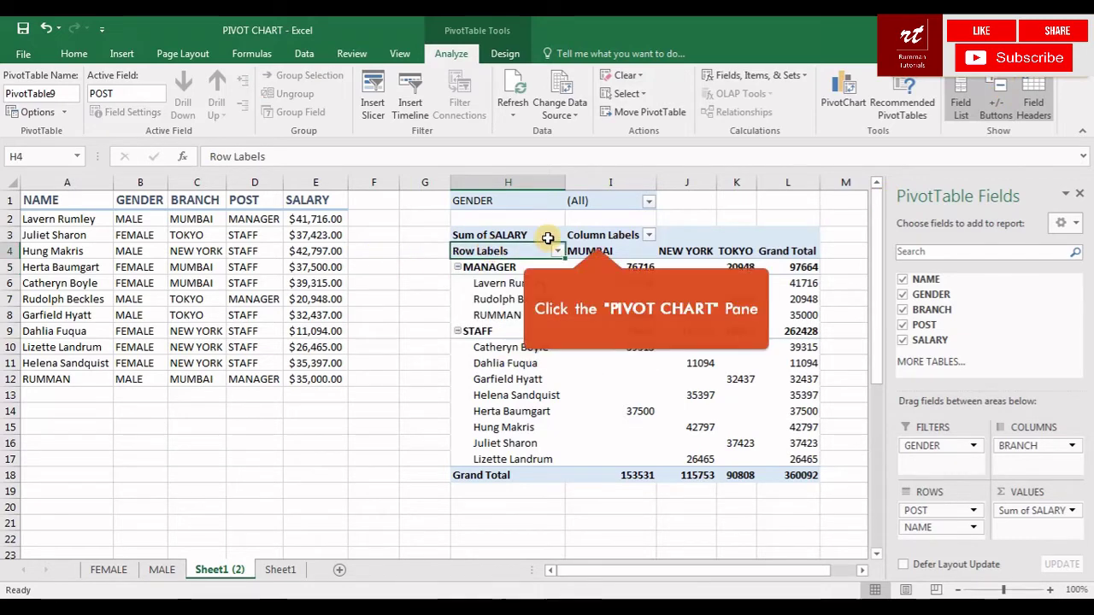
left_click(597, 236)
left_click(1033, 95)
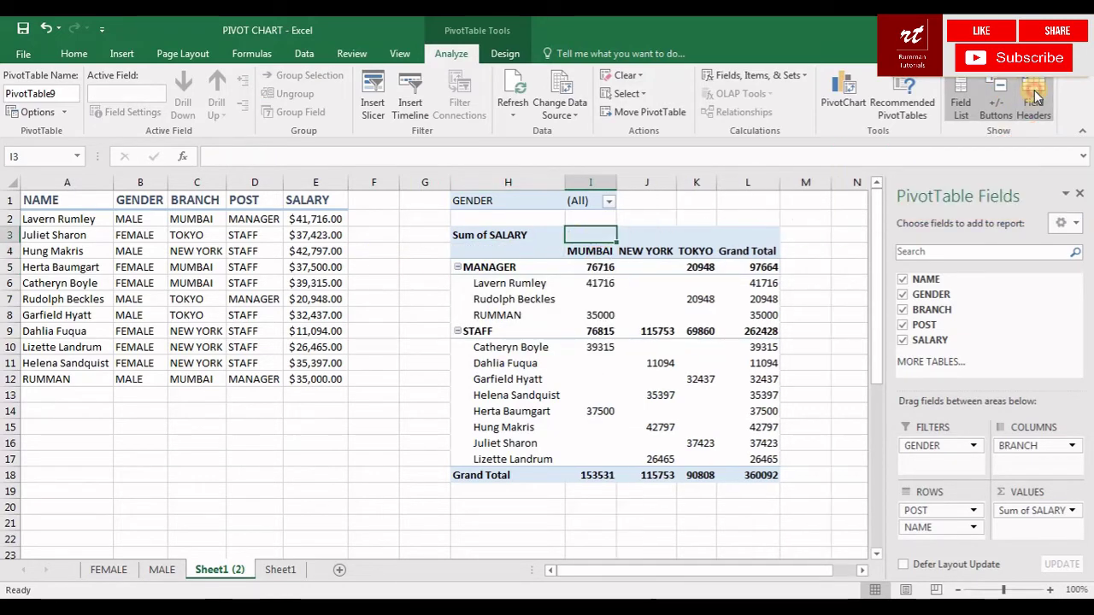
left_click(1035, 98)
left_click(1034, 98)
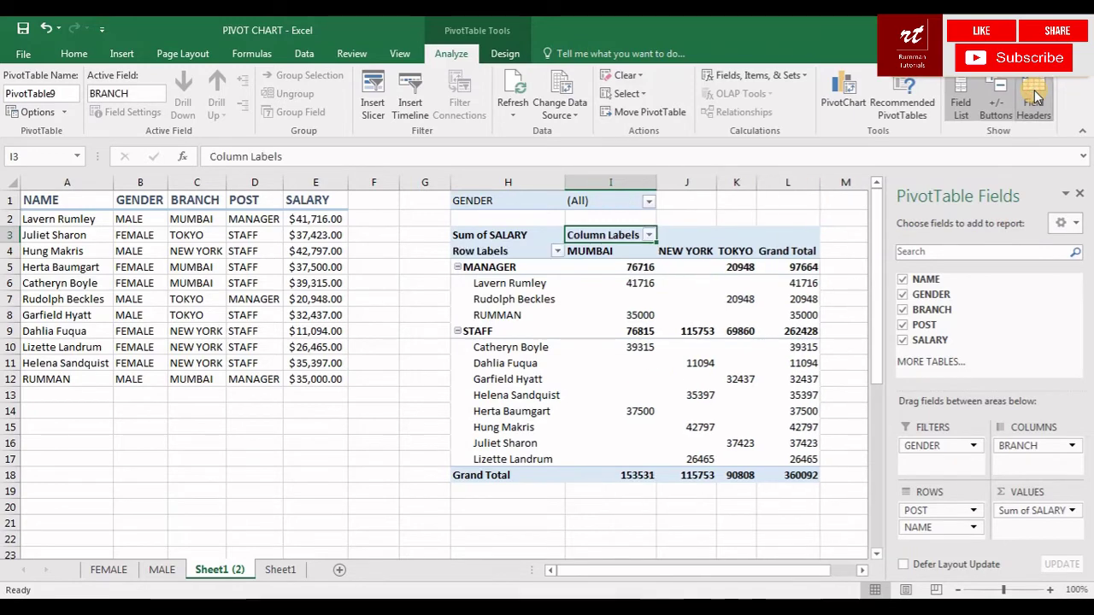
Step: Highlight the MANAGER and STAFF subtotal rows across the PivotTable
left_click(496, 54)
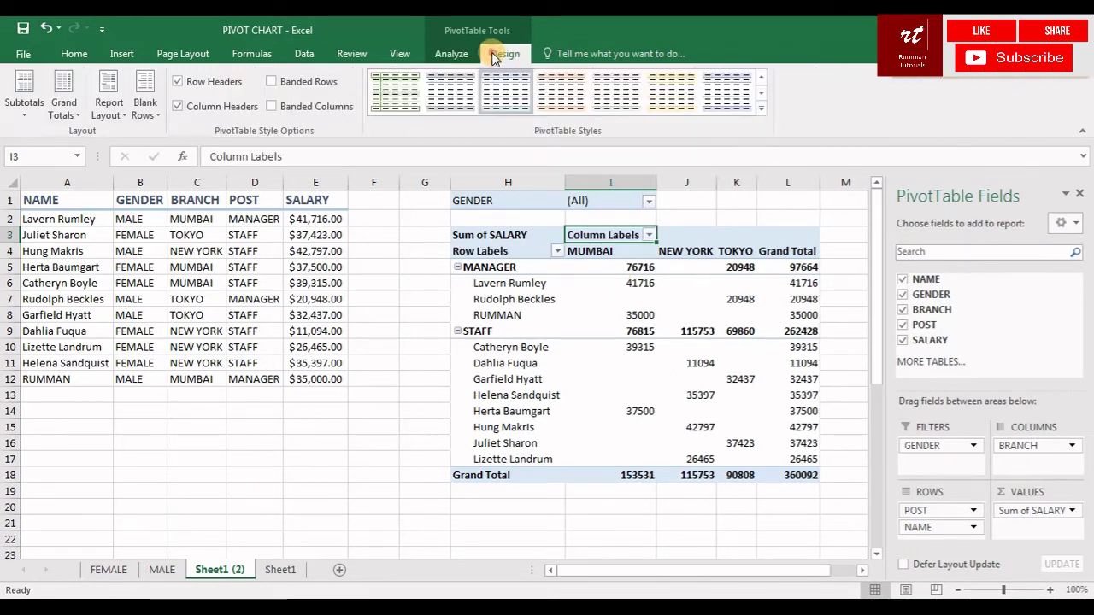
left_click(530, 295)
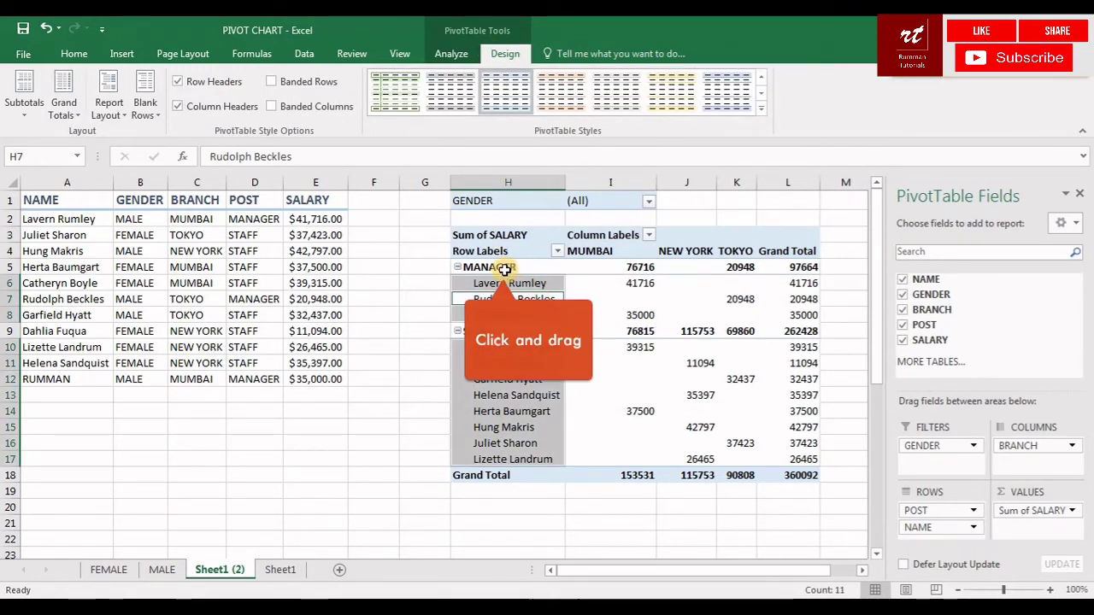
left_click_drag(496, 266, 779, 267)
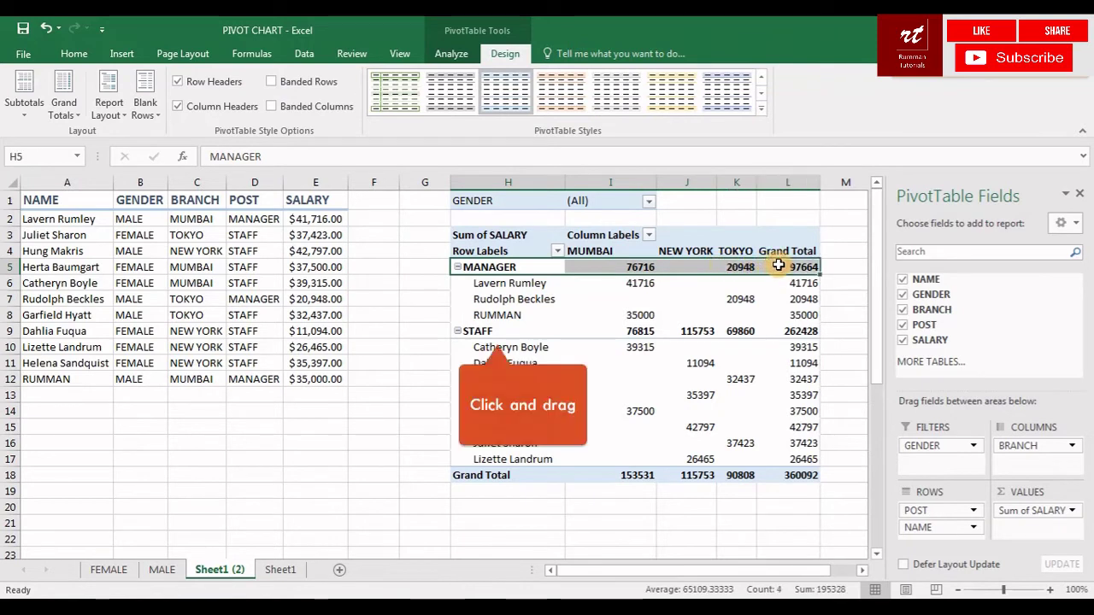
left_click_drag(483, 330, 787, 330)
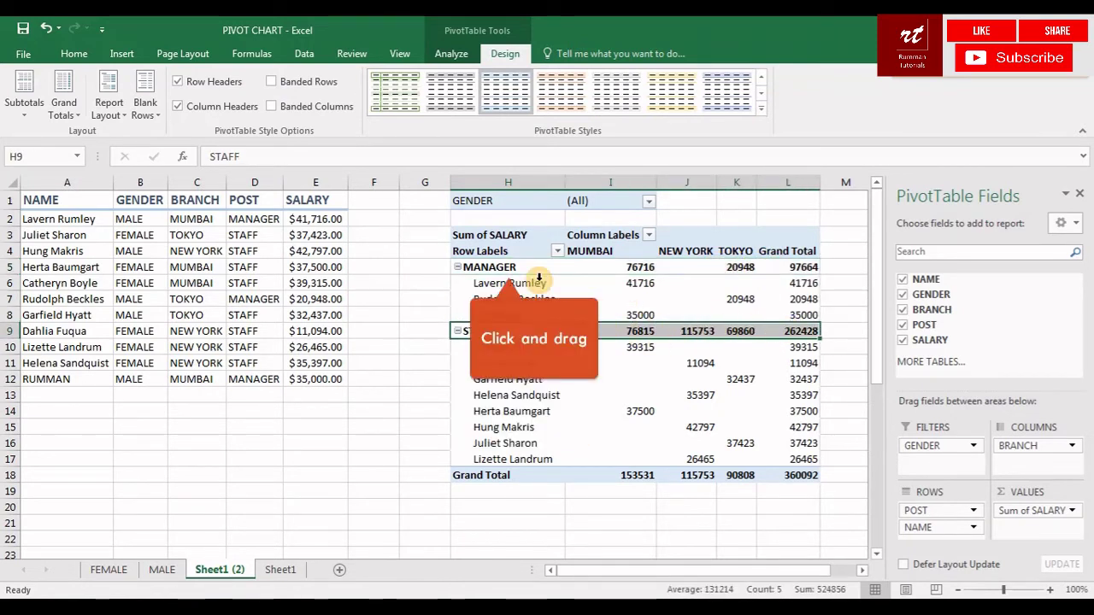
left_click_drag(508, 266, 776, 267)
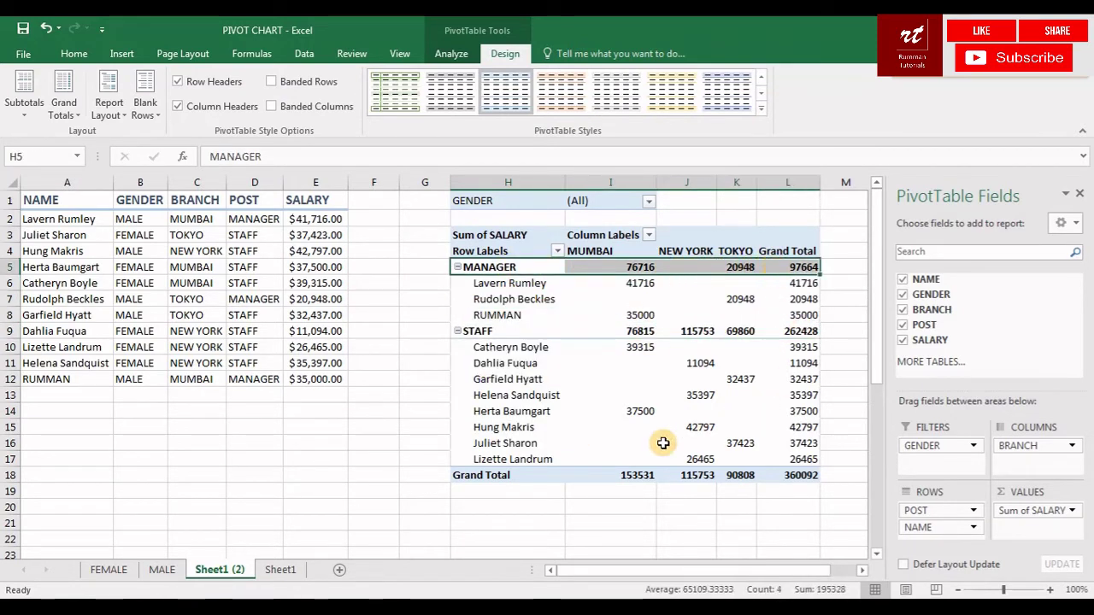
Step: Set the PivotTable to not show subtotals for the POST groups
left_click(604, 278)
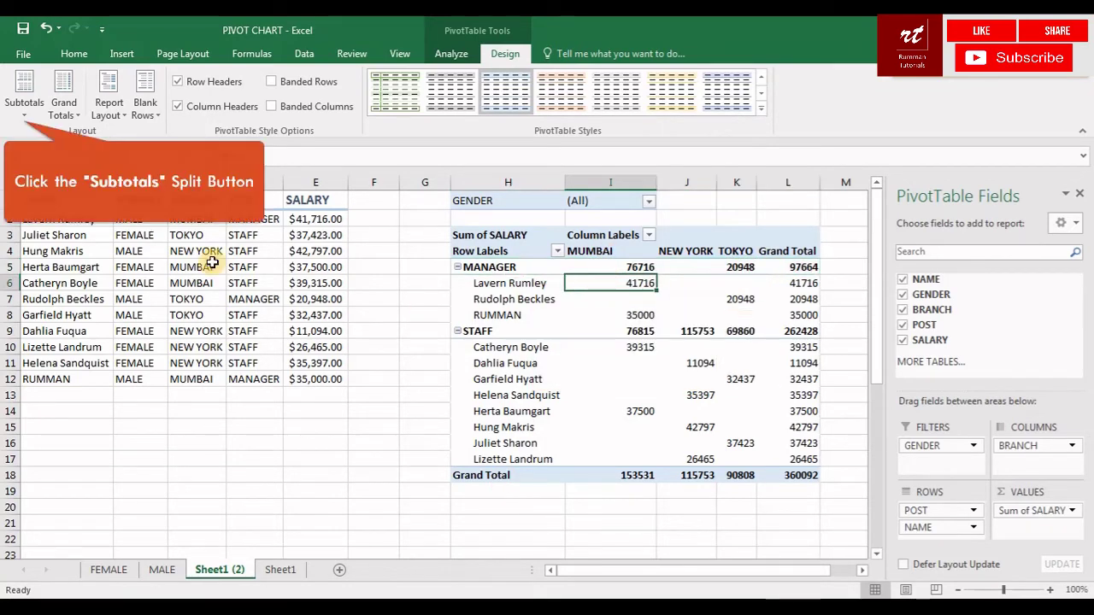
left_click(34, 107)
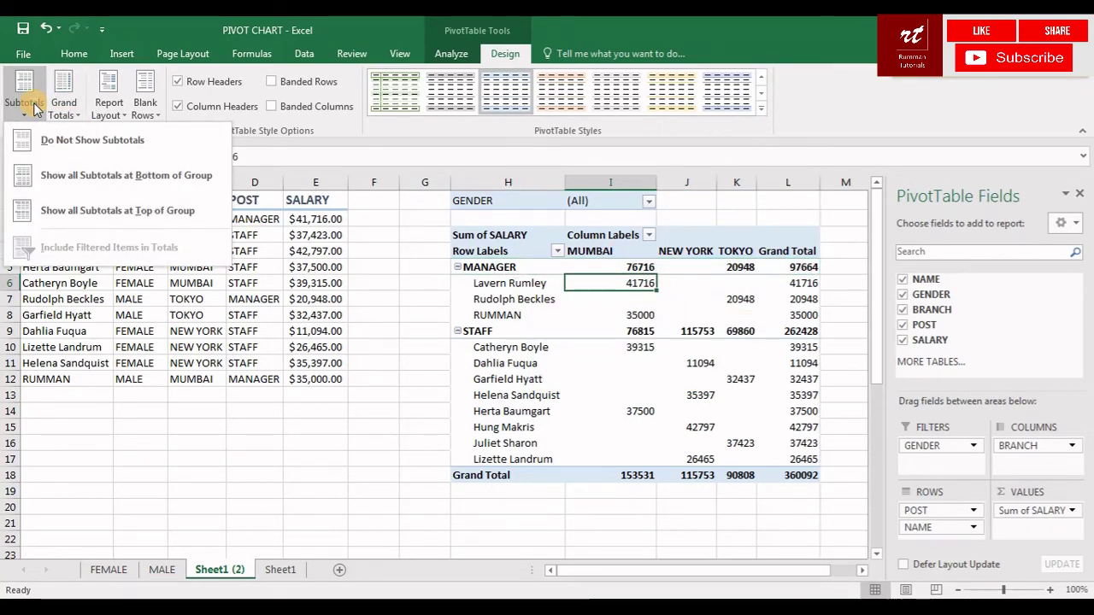
left_click(64, 142)
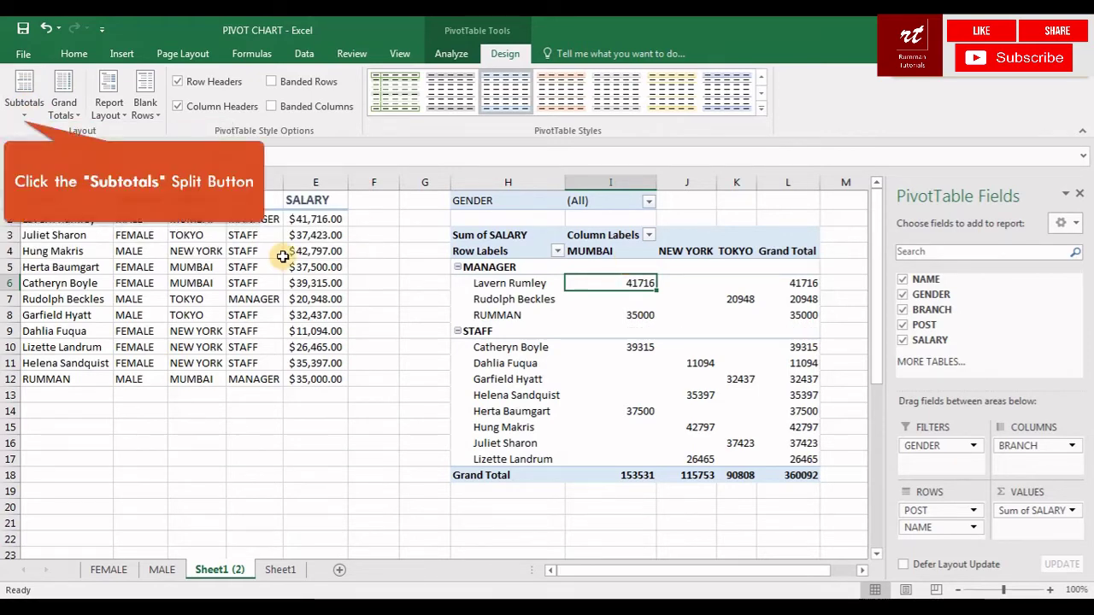
Step: Show all PivotTable subtotals at the bottom of each POST group and select the MANAGER Total label
left_click(23, 113)
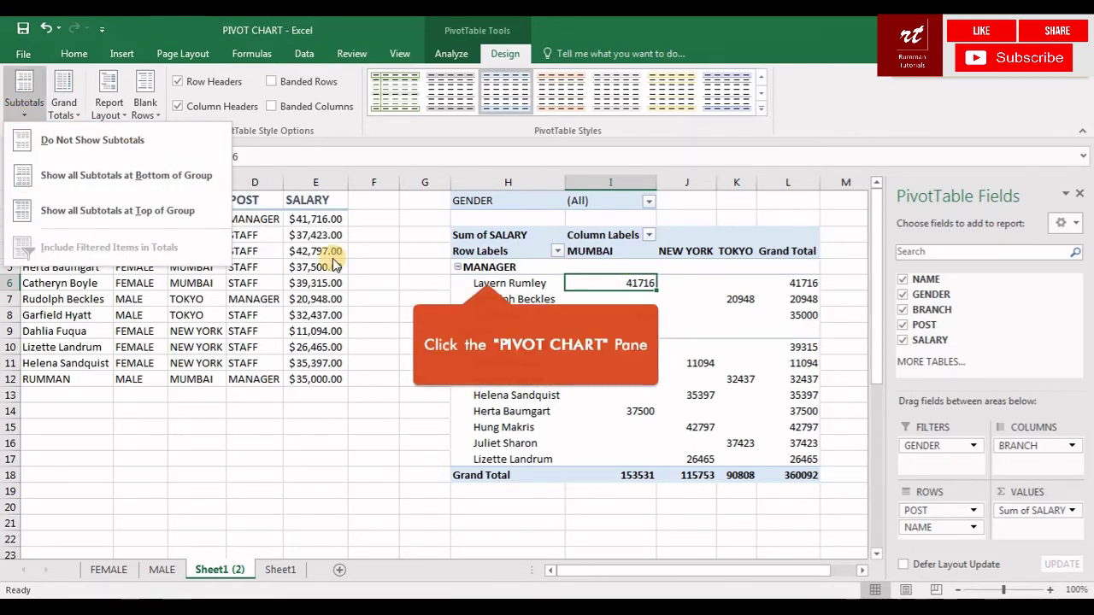
left_click(465, 272)
left_click_drag(466, 268, 607, 313)
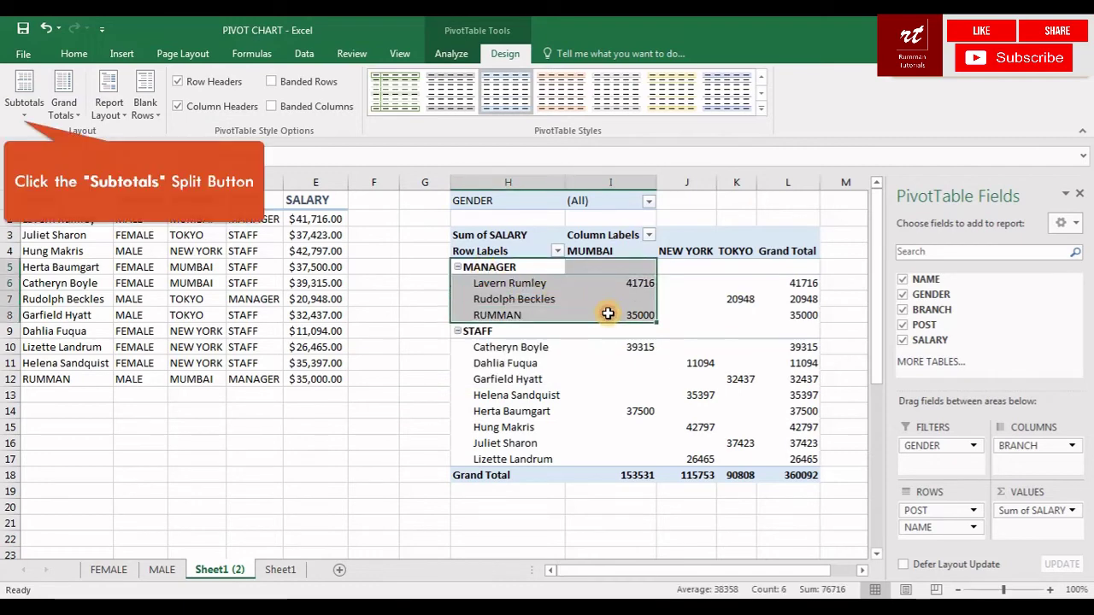
left_click(24, 111)
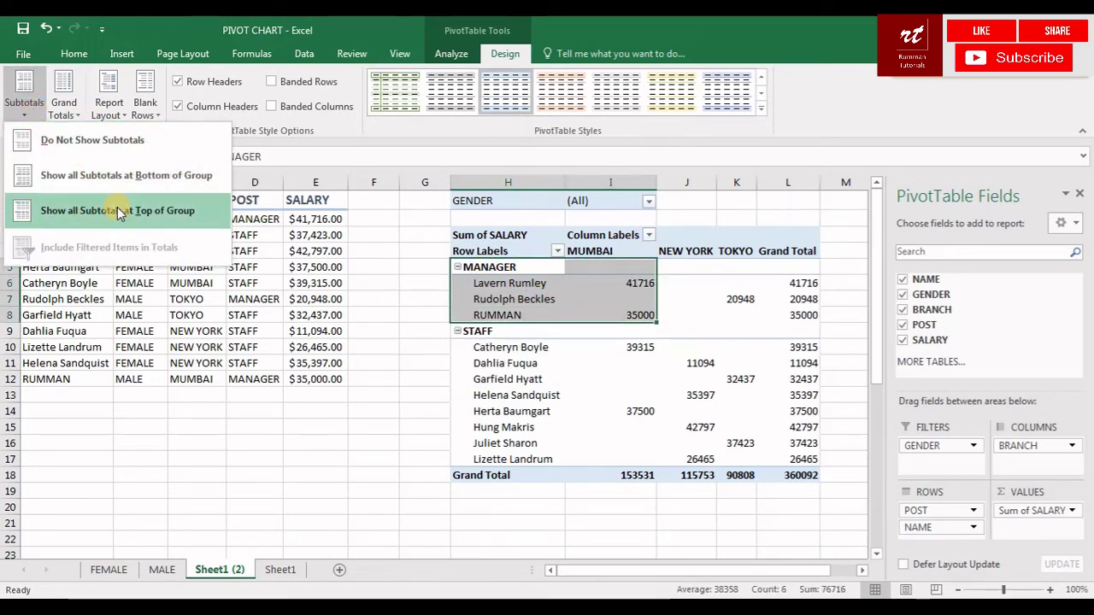
left_click(103, 175)
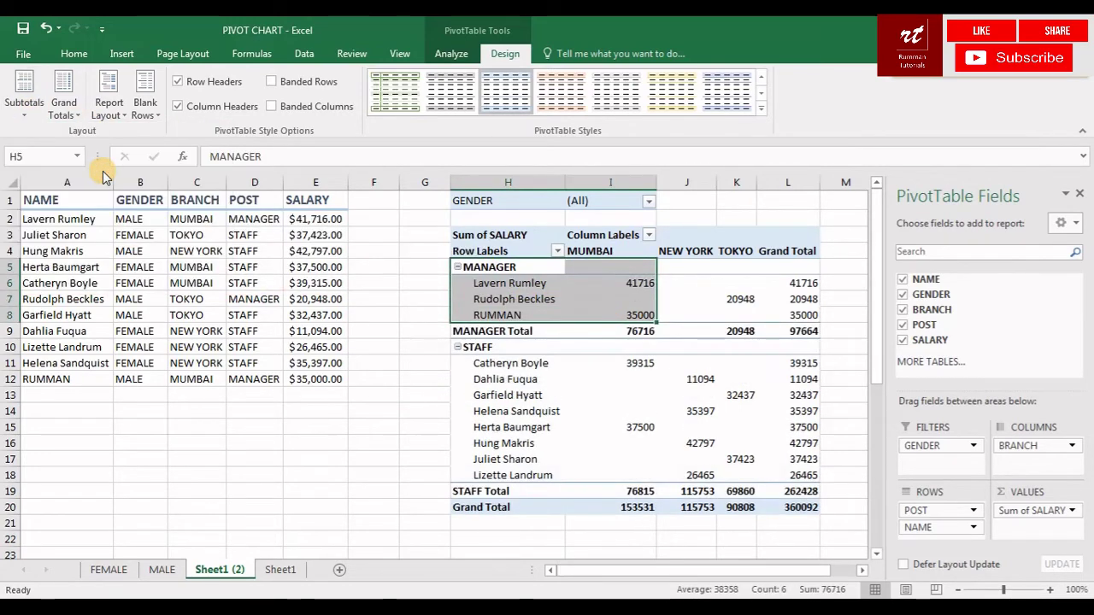
left_click(484, 332)
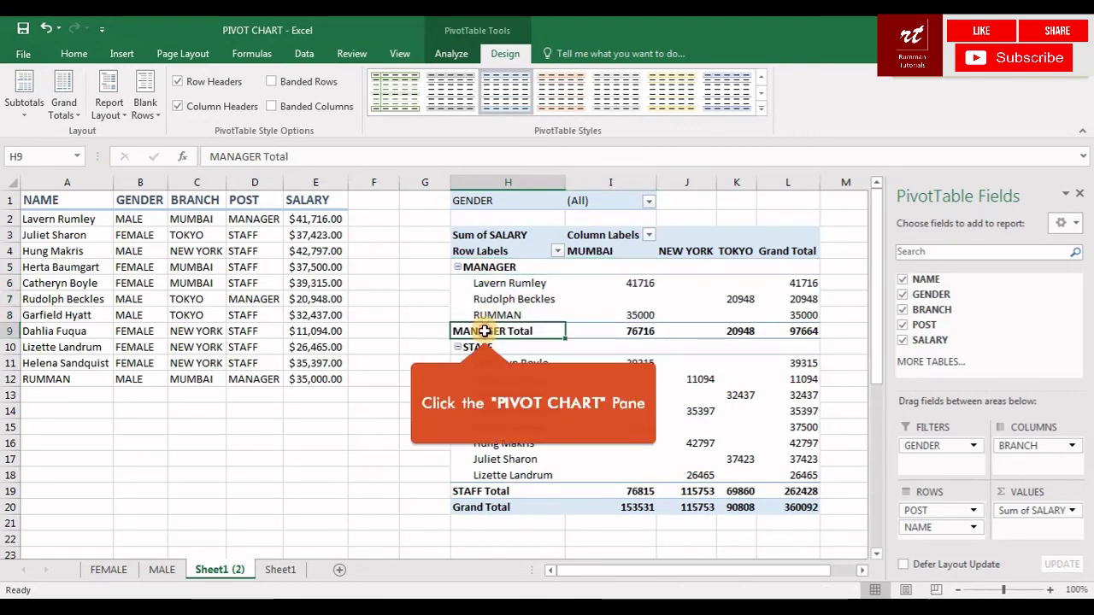
Step: Move the POST subtotals to the top of each group, and return them to the bottom of the group
left_click(24, 98)
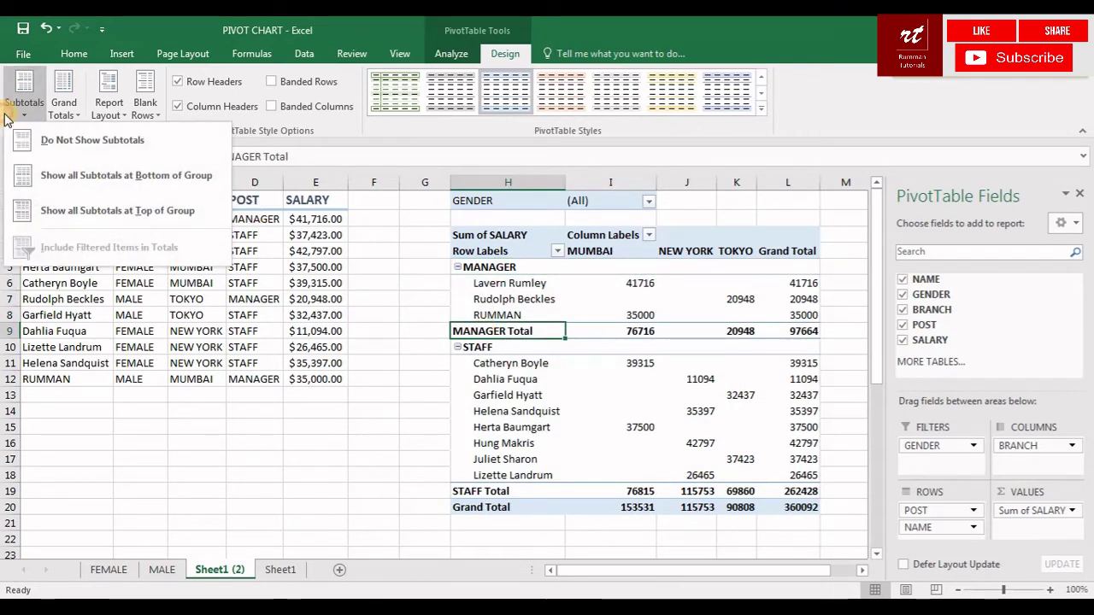
left_click(128, 210)
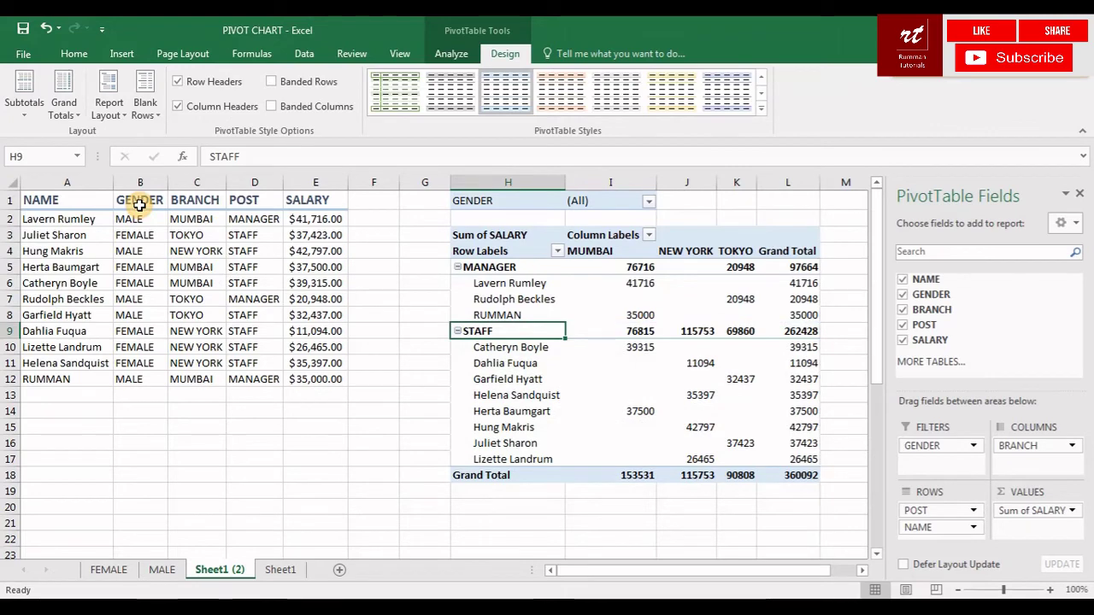
left_click(24, 96)
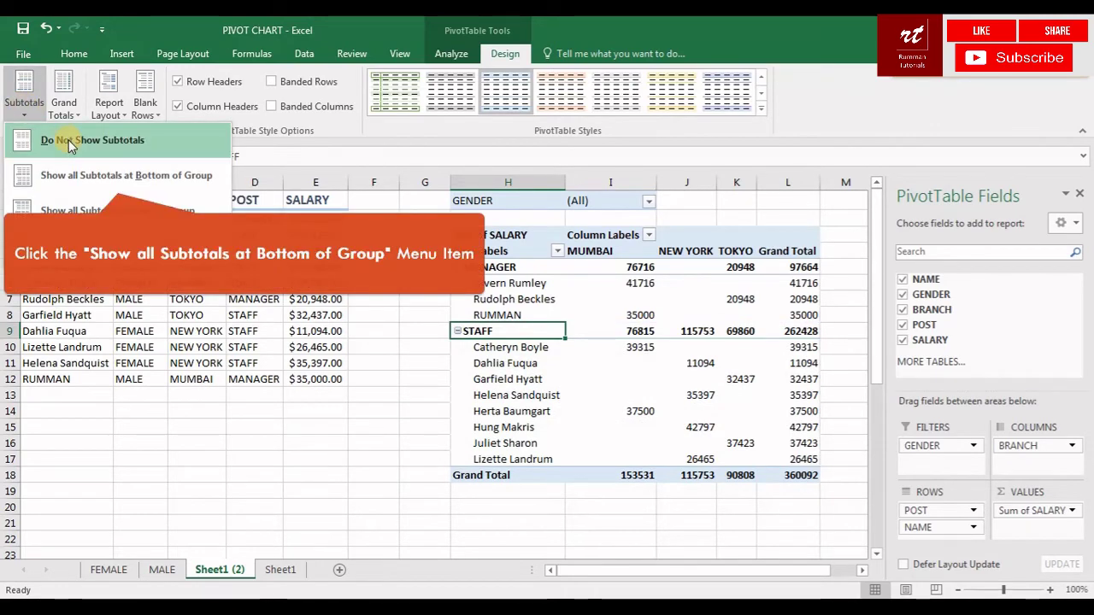
left_click(74, 174)
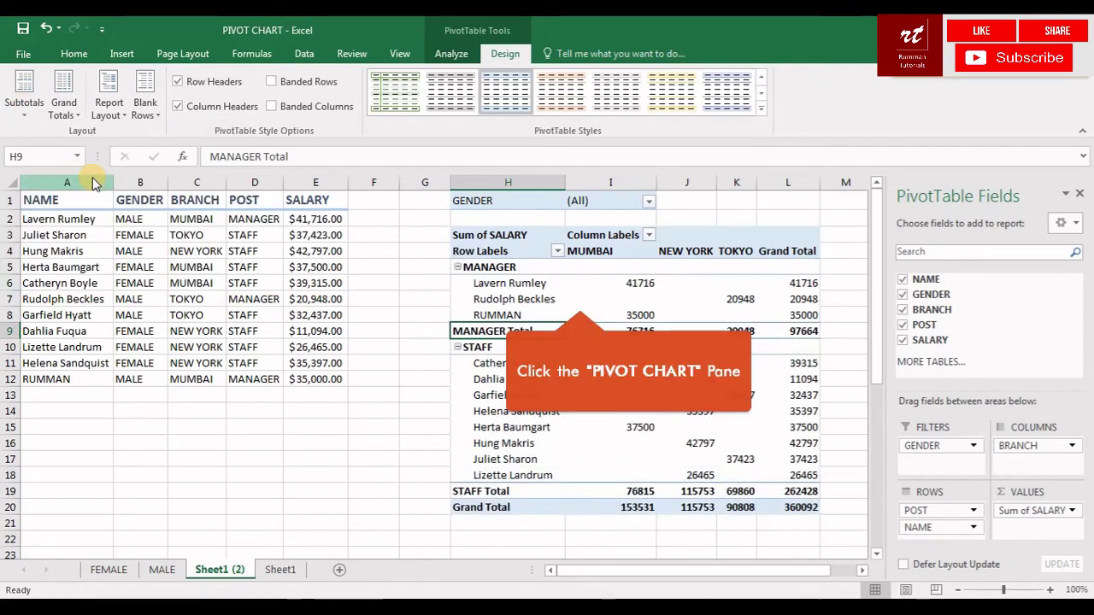
left_click(584, 295)
Step: Turn the PivotTable's grand totals off for rows and columns, and switch both back on
left_click(64, 104)
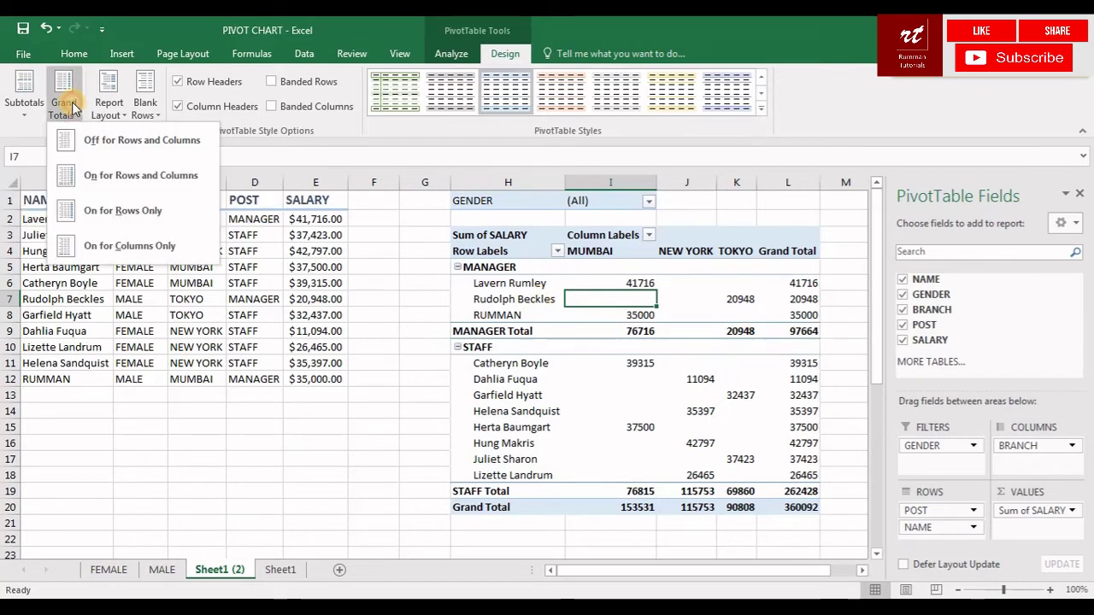
left_click(140, 142)
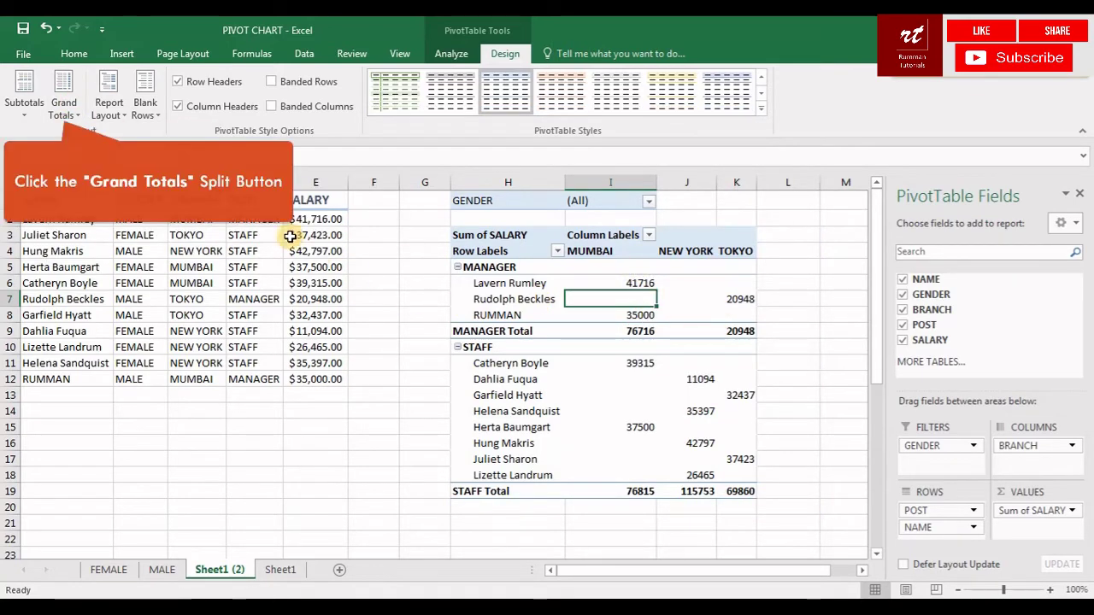
left_click(75, 105)
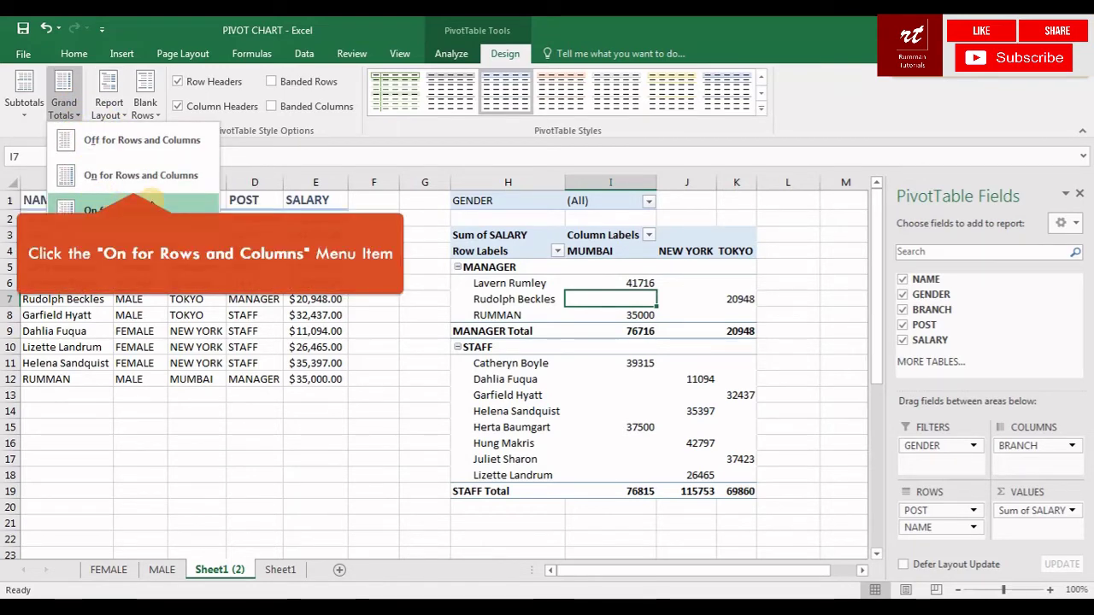
left_click(162, 176)
Step: Show the PivotTable's grand totals for rows only, and switch them to columns only
left_click(64, 98)
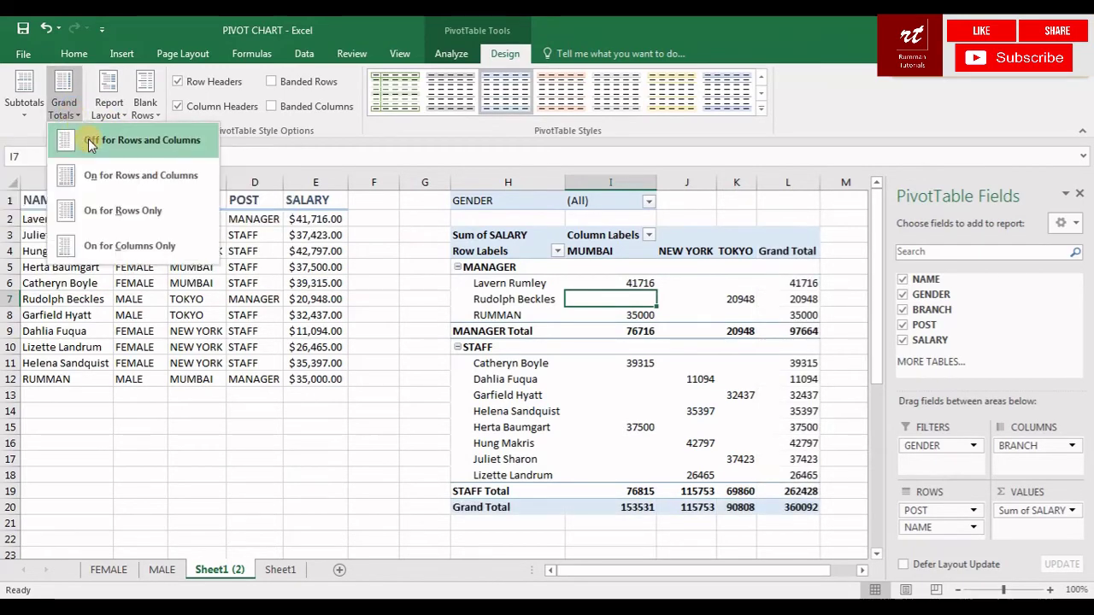
left_click(119, 205)
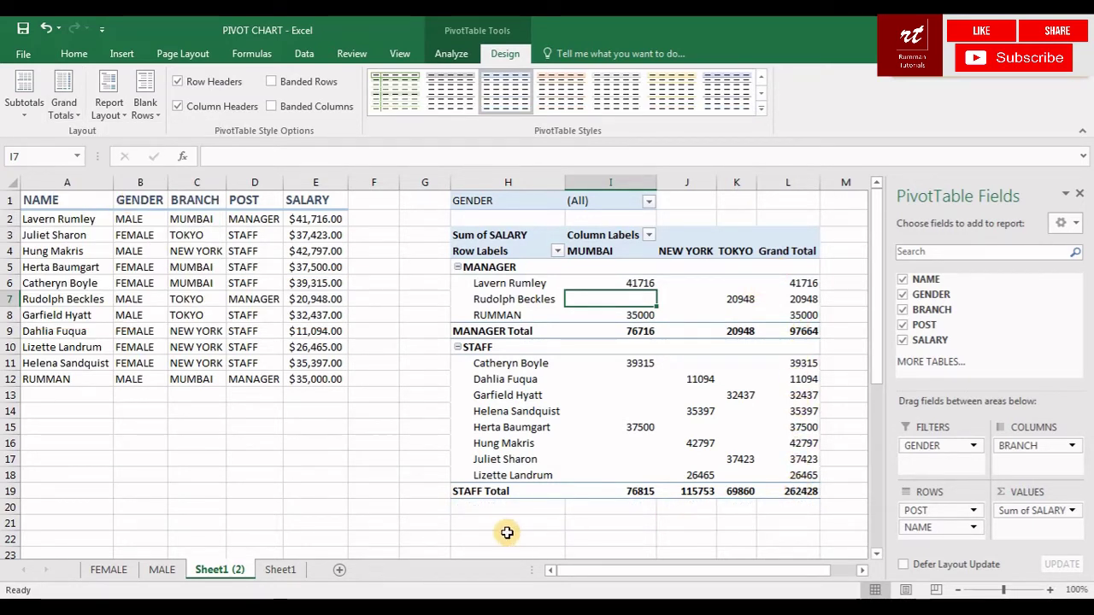
left_click(108, 104)
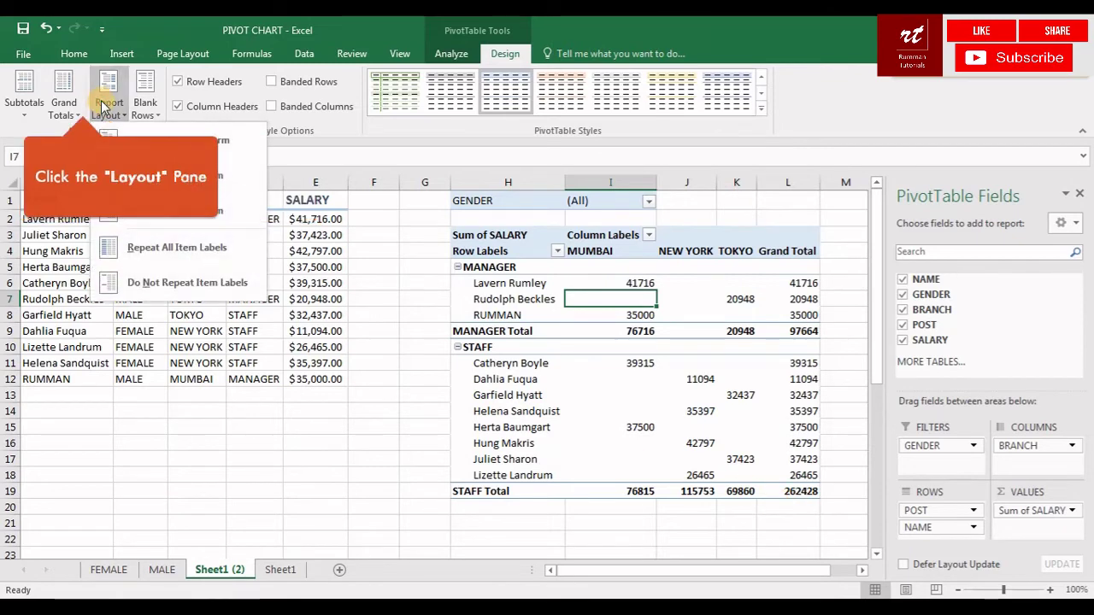
left_click(83, 105)
left_click(83, 105)
left_click(121, 244)
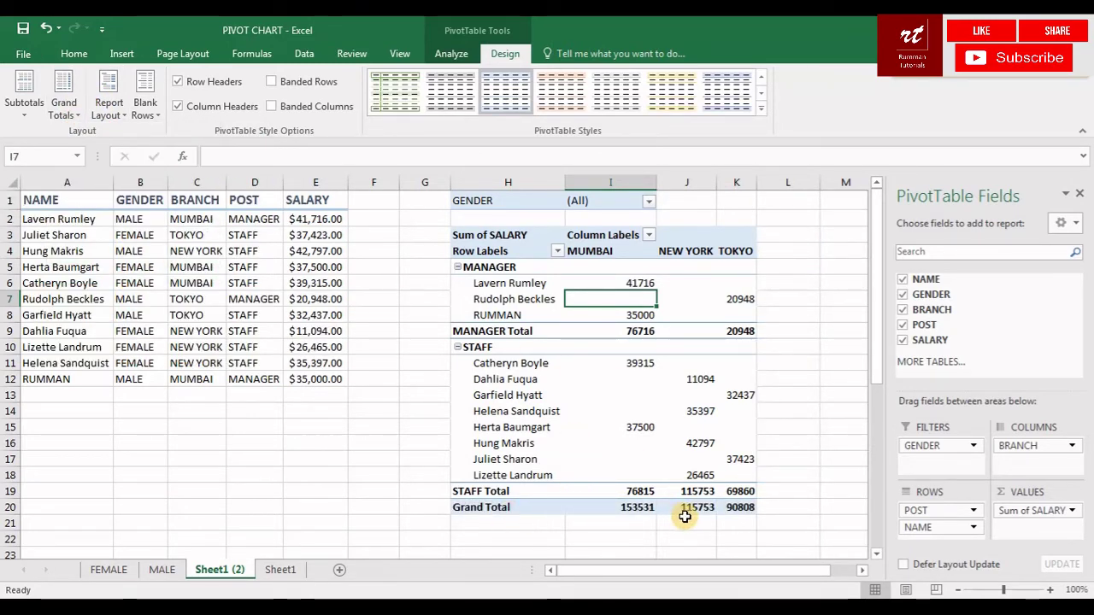
Step: Turn the grand totals on for both rows and columns of the PivotTable
left_click(63, 104)
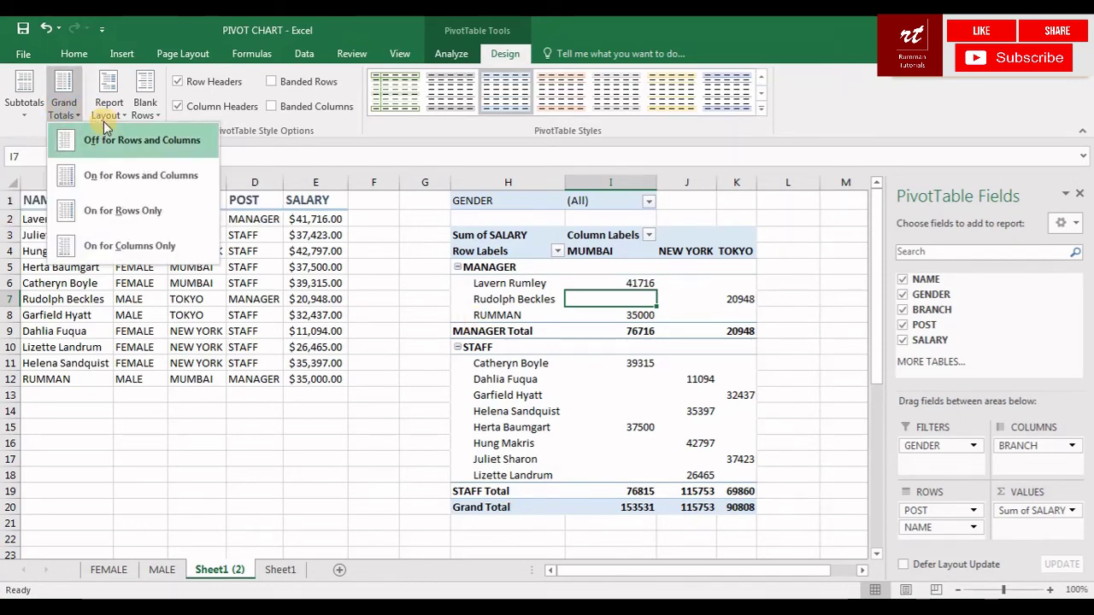
left_click(111, 175)
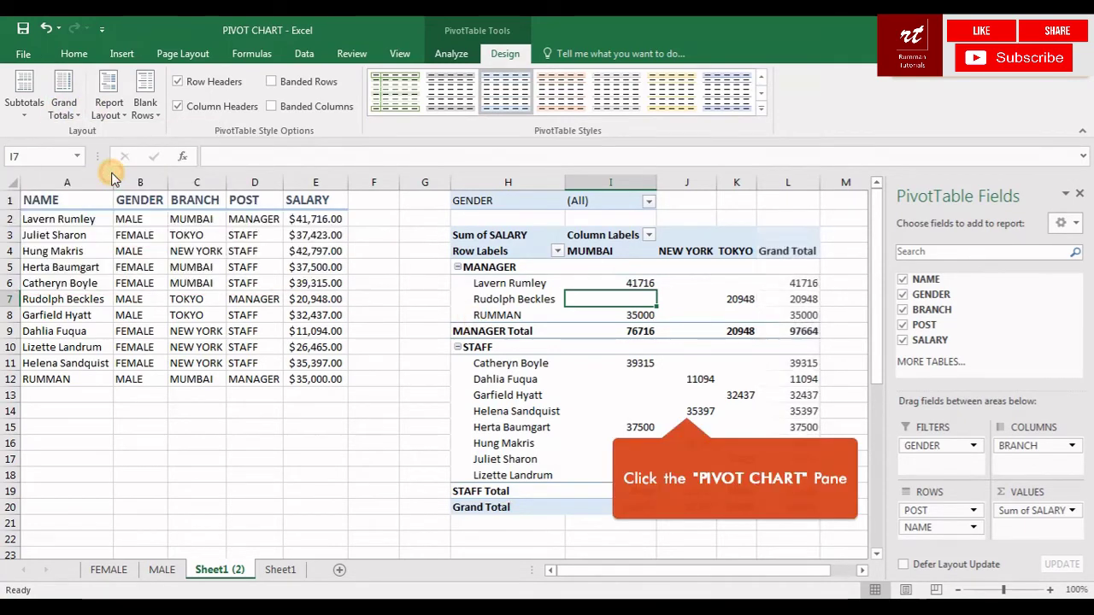
left_click(710, 411)
left_click(620, 382)
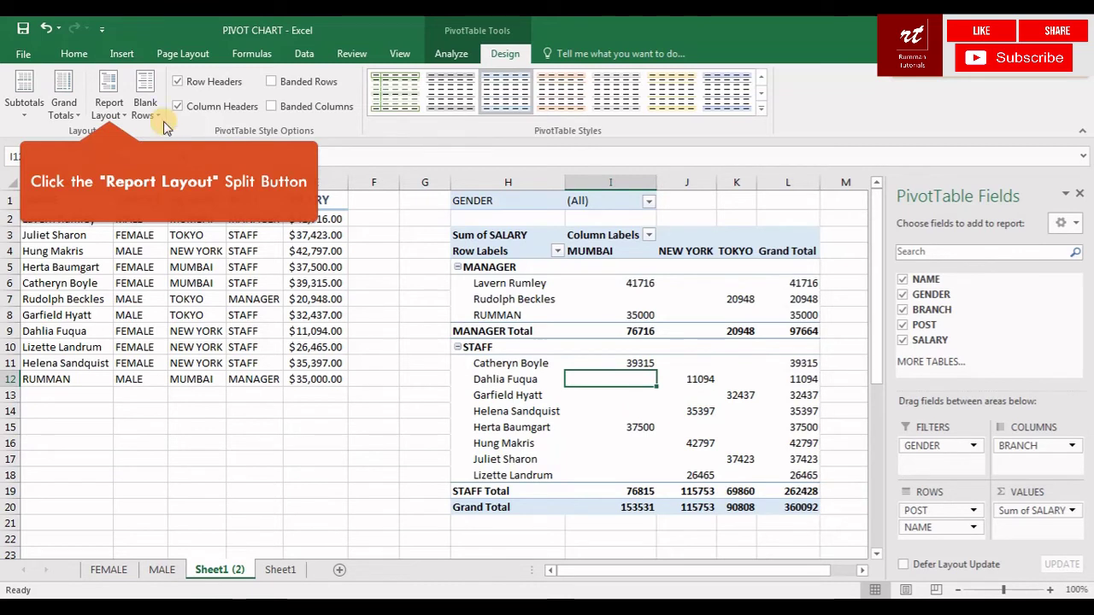
Step: Show the PivotTable report in outline form, and return it to compact form
left_click(126, 115)
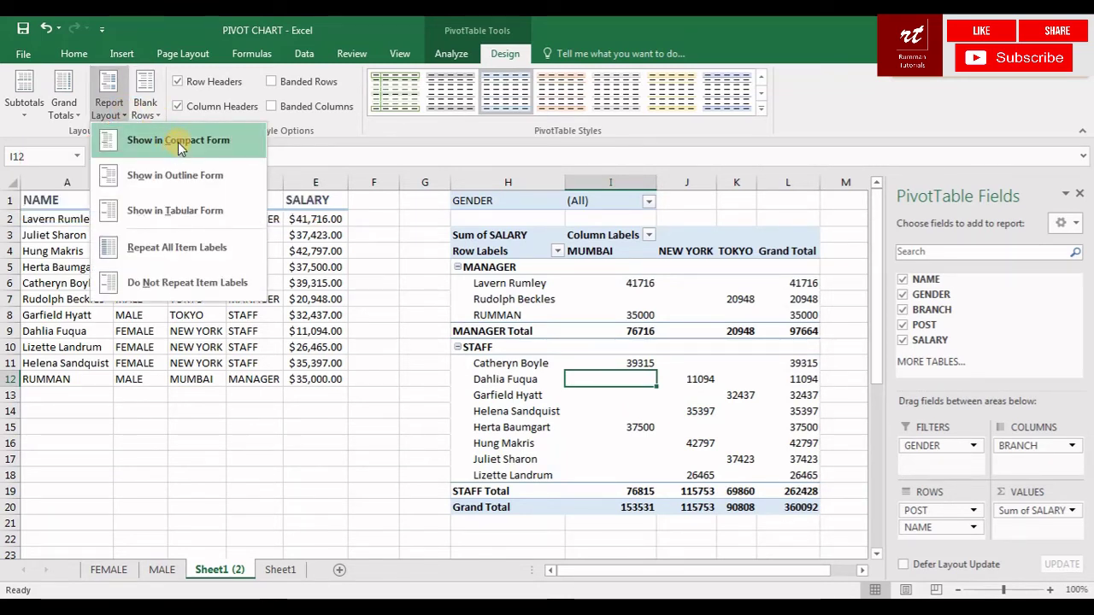
left_click(175, 176)
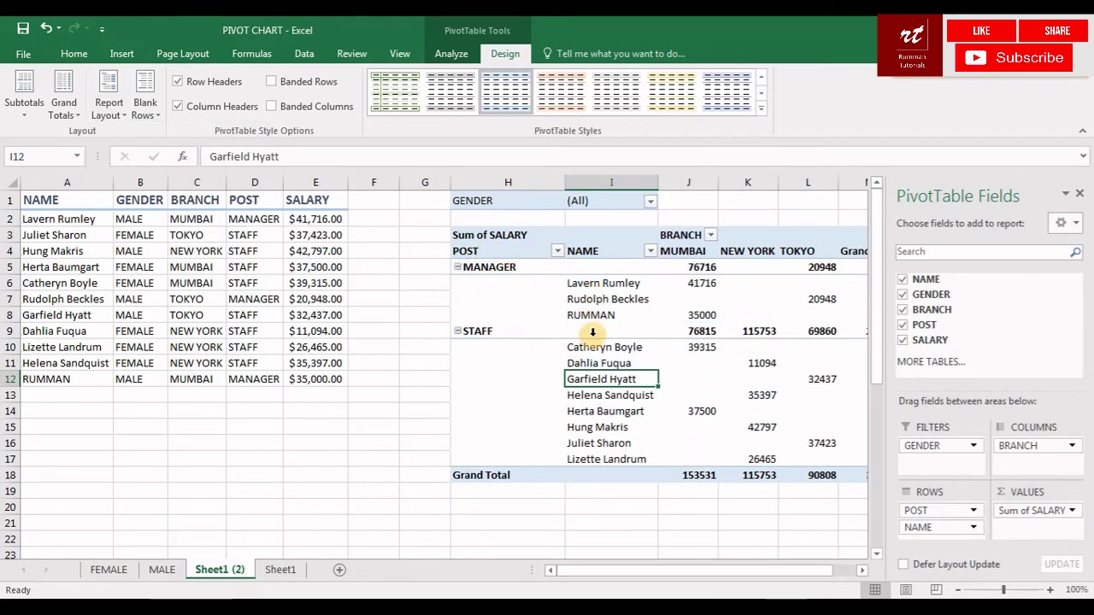
left_click(110, 107)
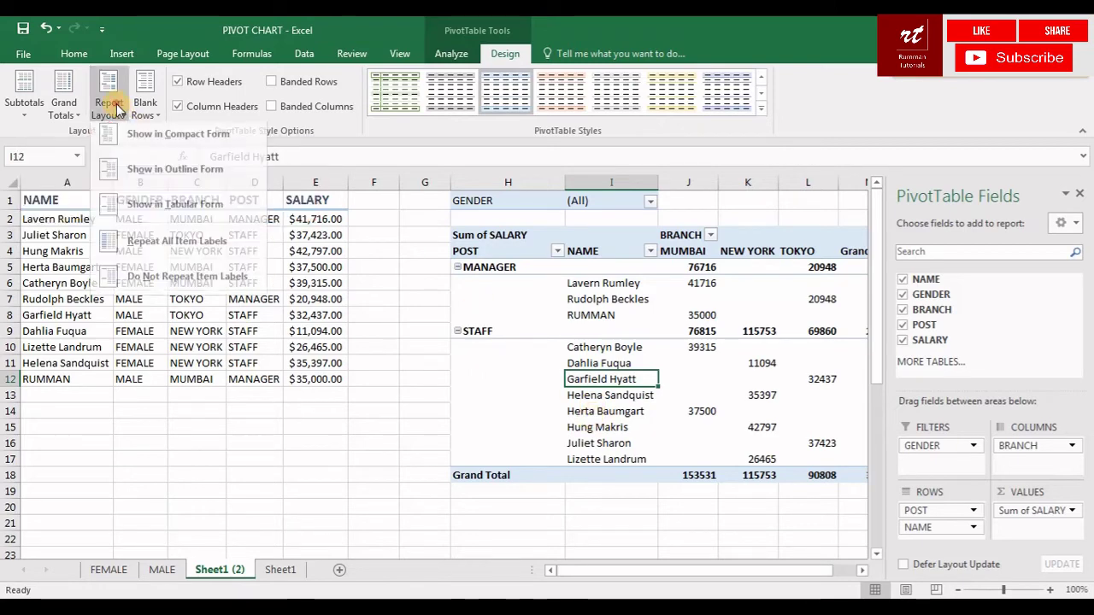
left_click(167, 147)
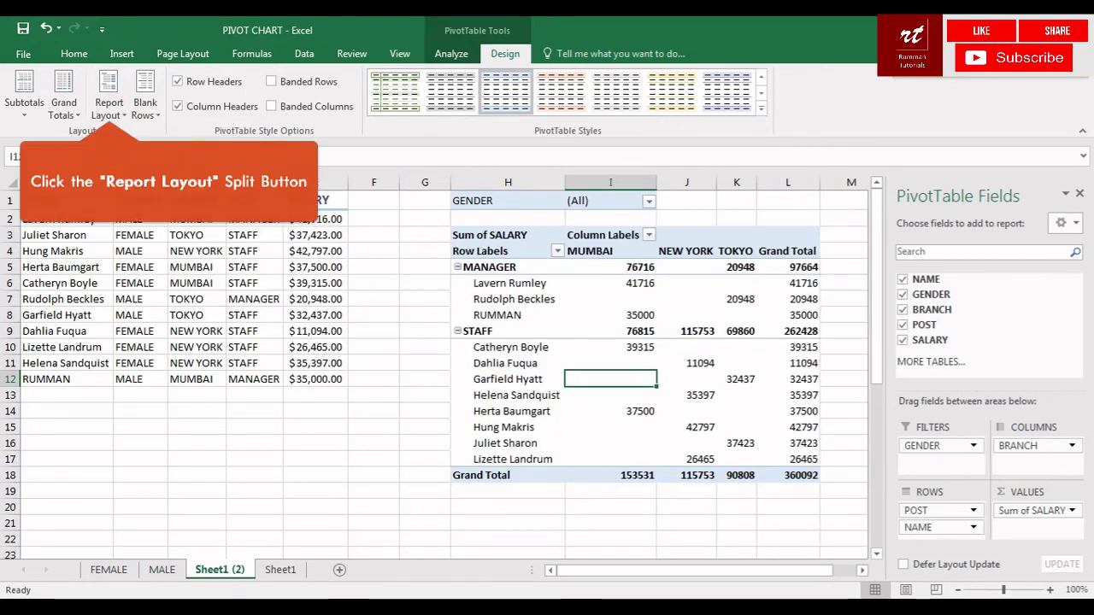
Step: Show the PivotTable report in tabular form with item labels not repeated
left_click(112, 111)
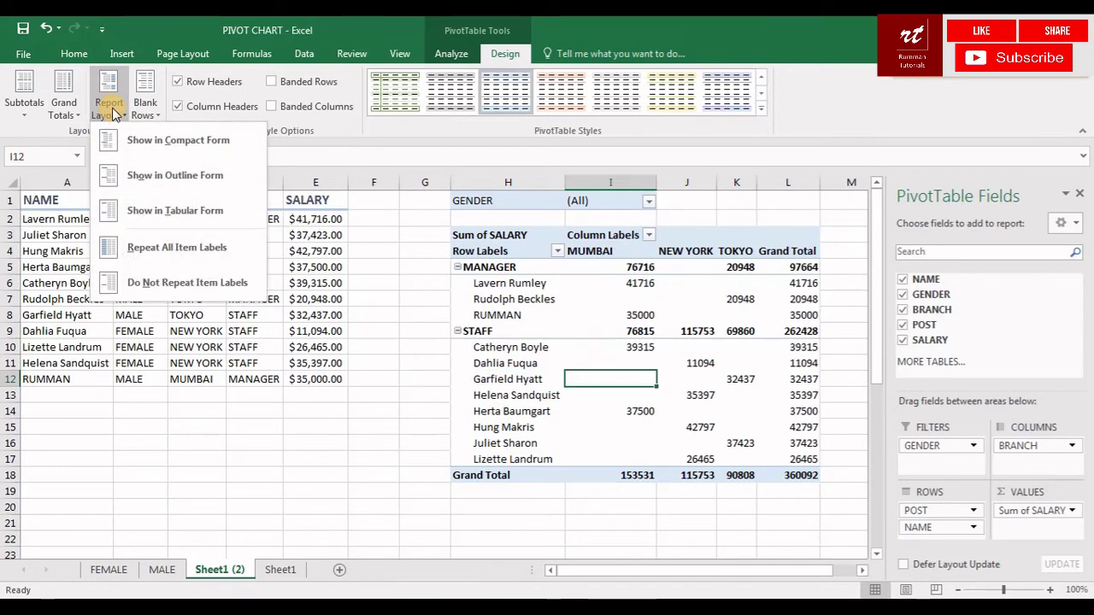
left_click(164, 207)
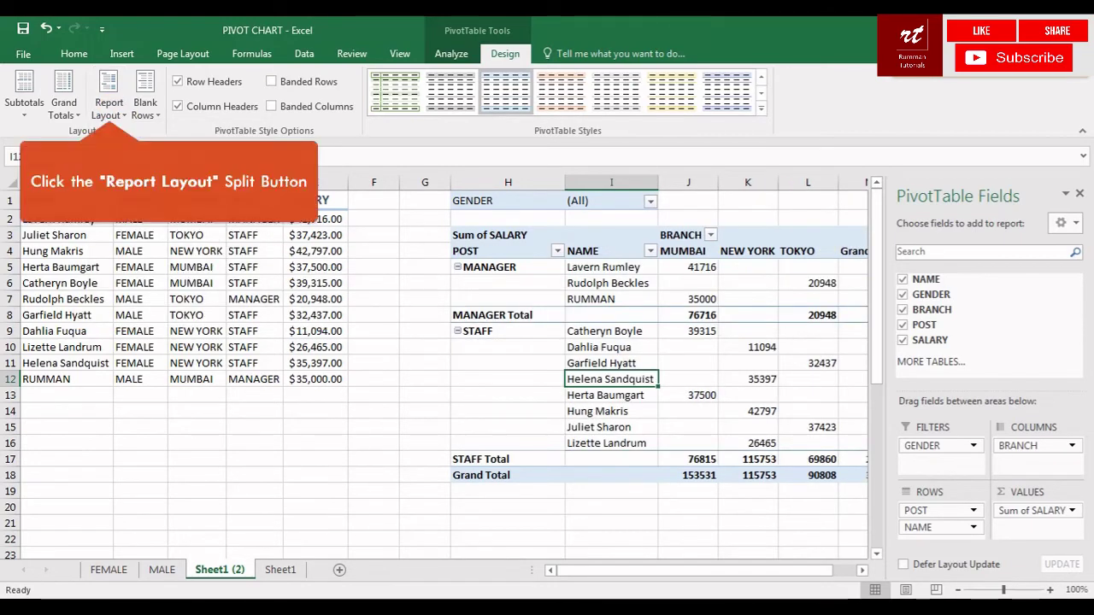
left_click(118, 111)
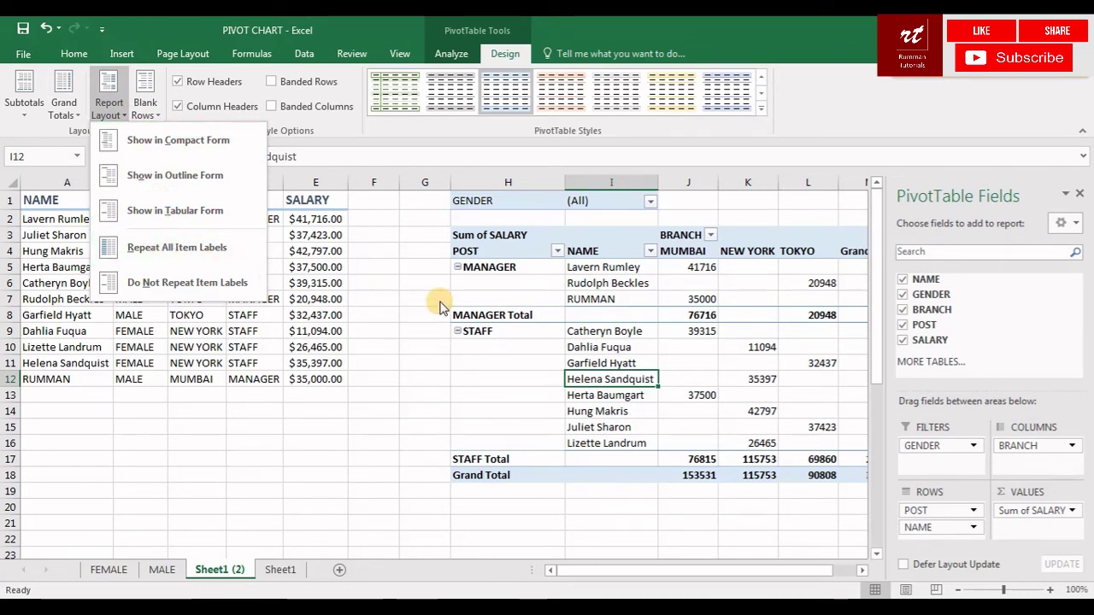
left_click(223, 283)
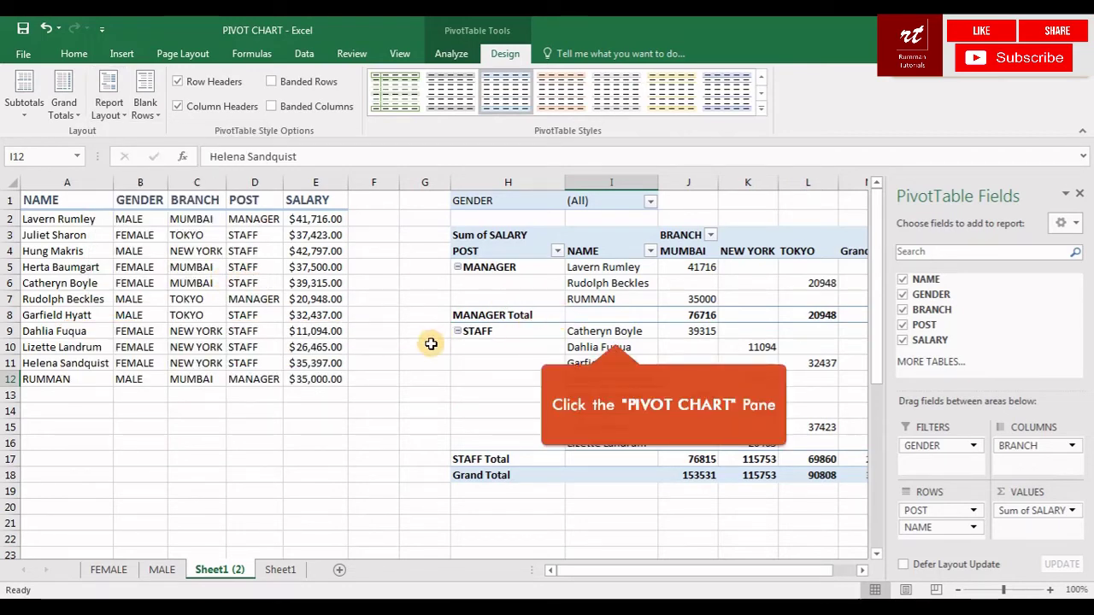
left_click(449, 270)
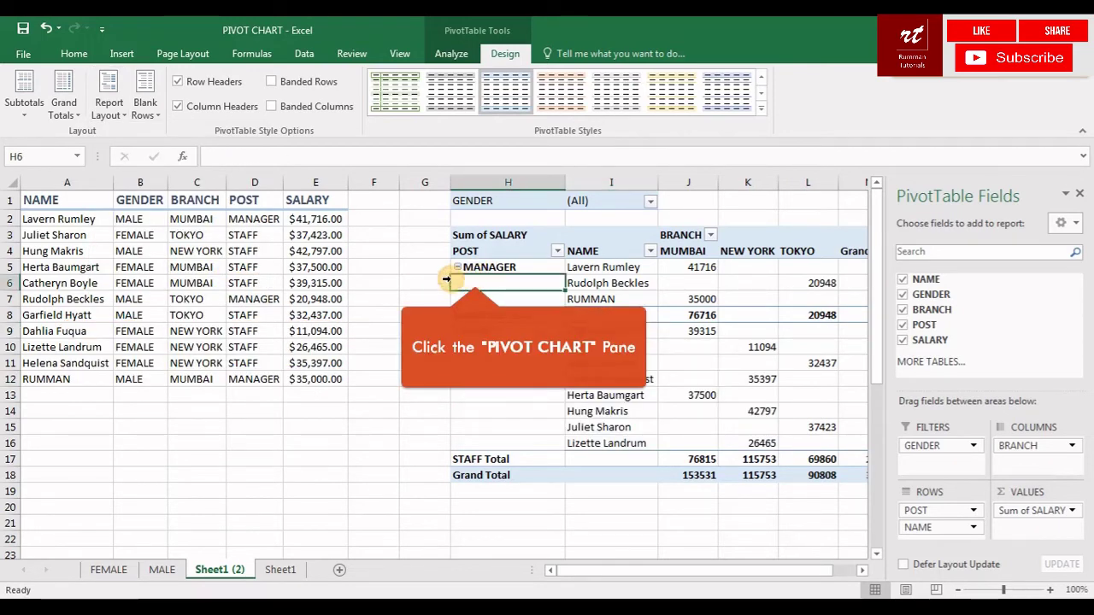
Step: Repeat all item labels in the POST column, and switch the label repetition back off
left_click(123, 121)
left_click(163, 246)
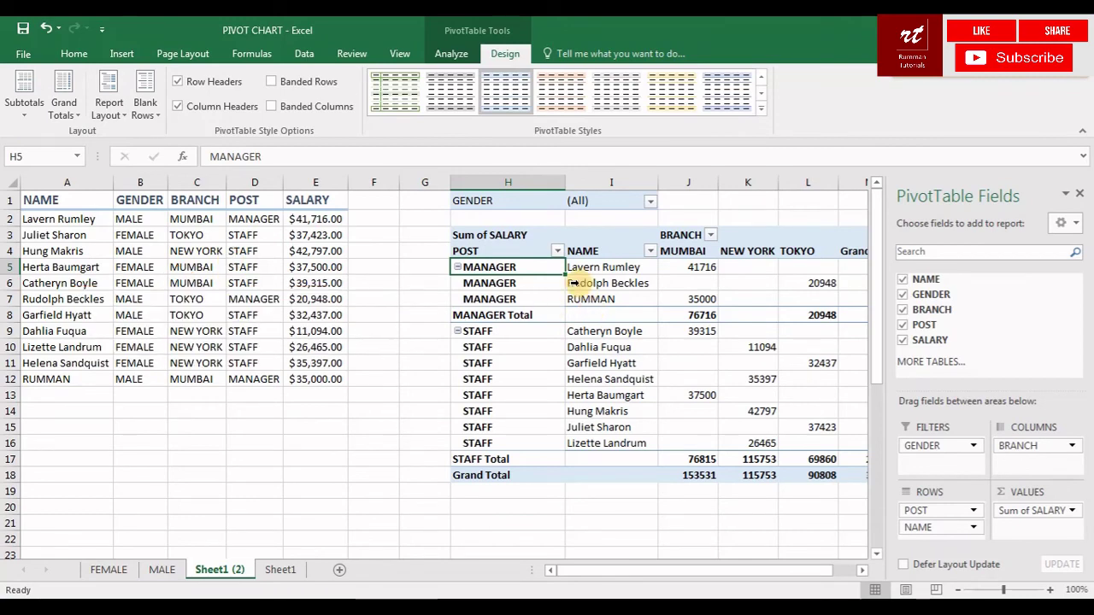
left_click(109, 108)
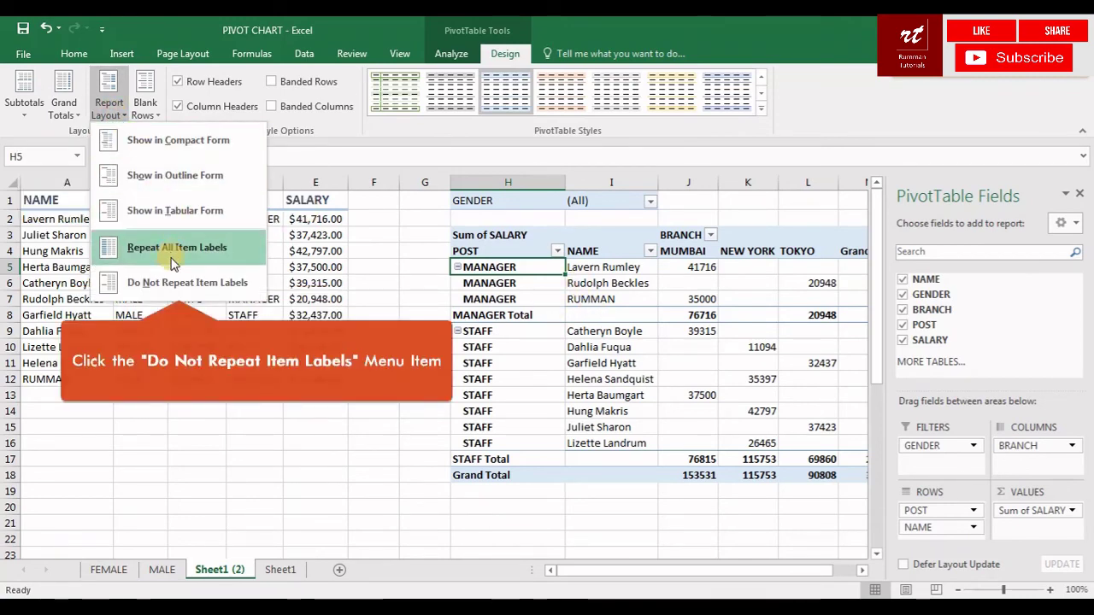
left_click(168, 282)
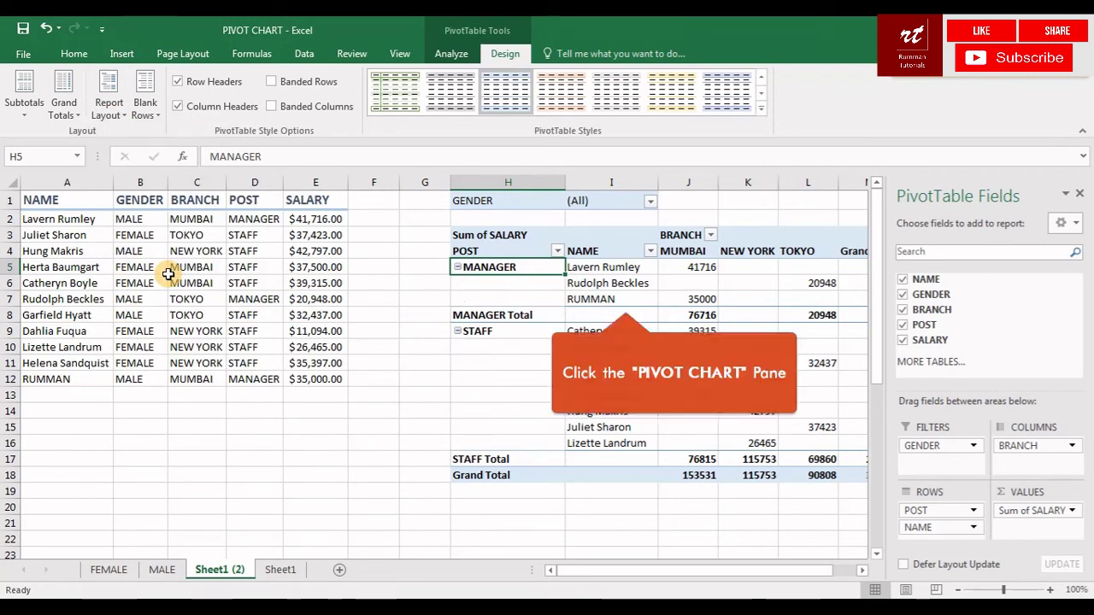
Step: Insert a blank line after each POST item in the PivotTable
left_click(630, 297)
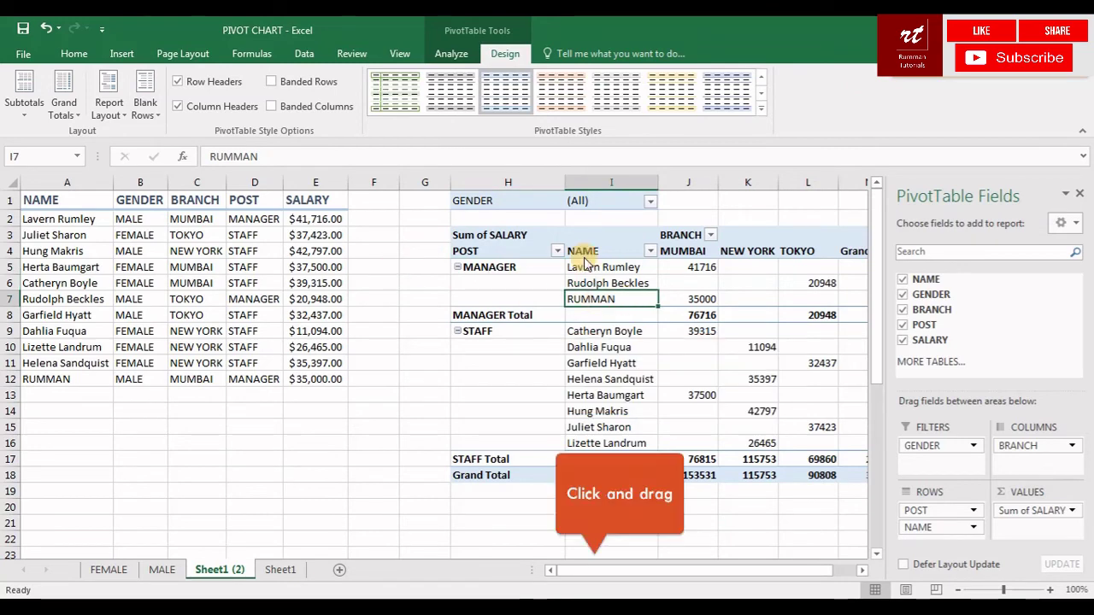
left_click_drag(592, 548, 630, 566)
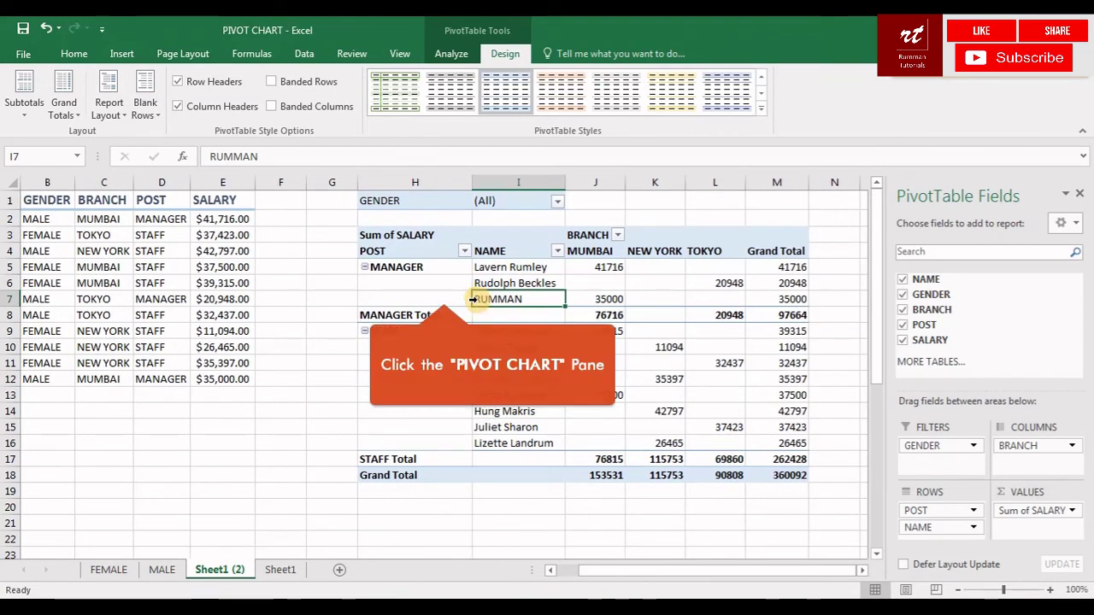
left_click(443, 293)
left_click(143, 101)
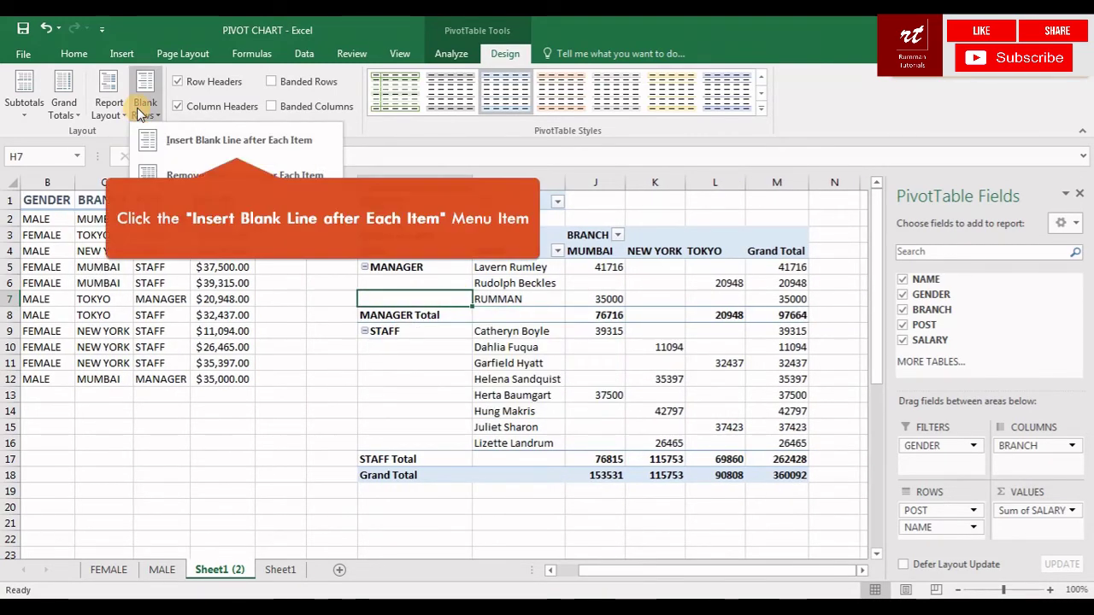
left_click(208, 141)
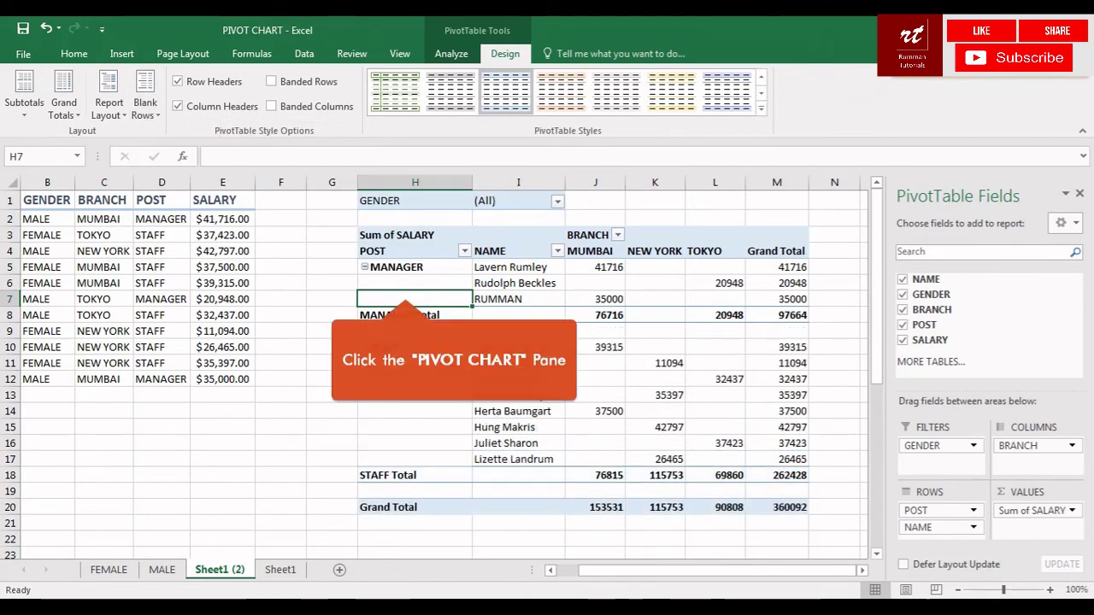
Step: Remove the blank line after each POST item in the PivotTable
left_click_drag(396, 267, 723, 326)
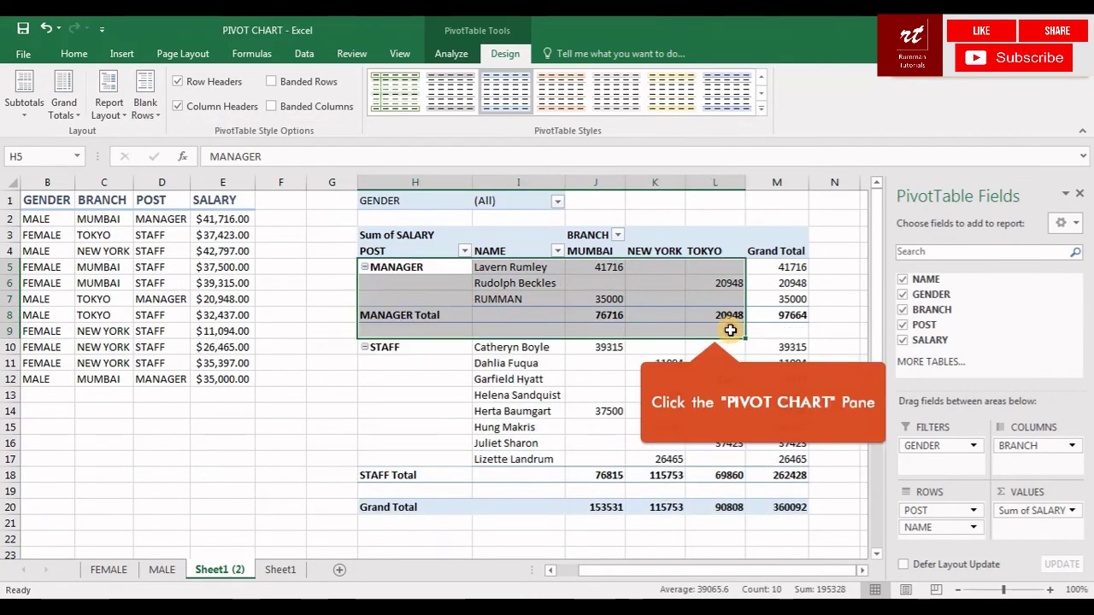
left_click(723, 331)
left_click(145, 100)
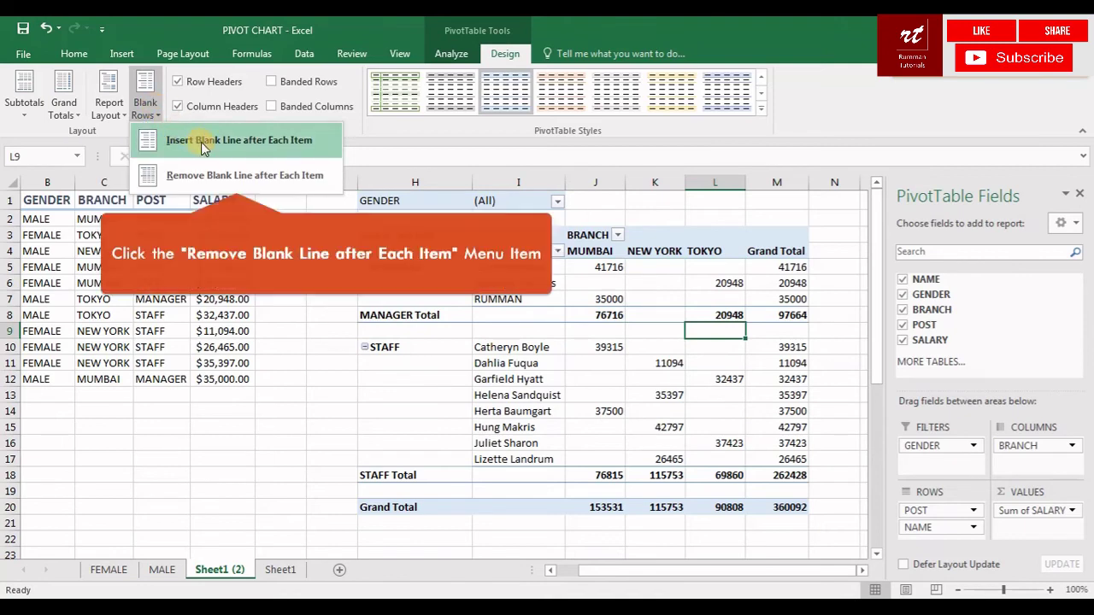
left_click(199, 176)
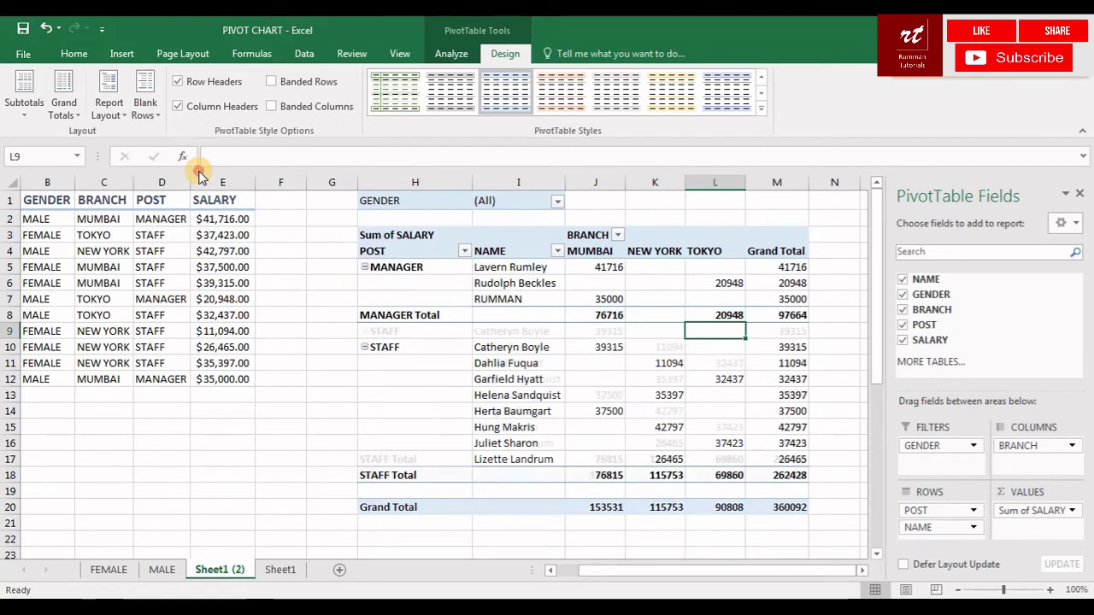
Step: Apply the dark blue style from the first row of the Dark style group to the salary PivotTable
left_click(465, 271)
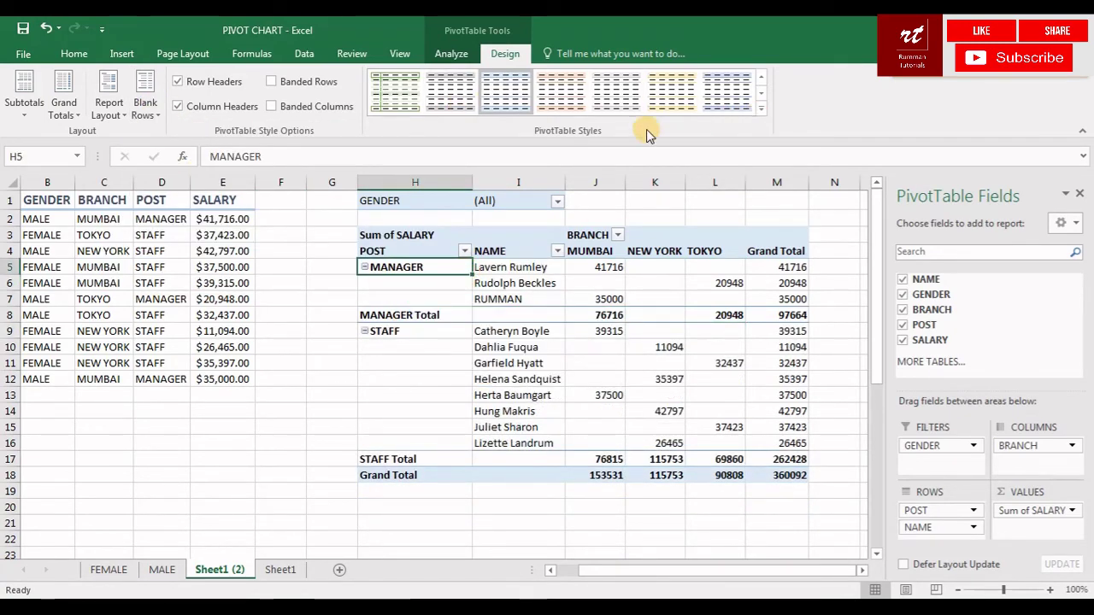
left_click(760, 108)
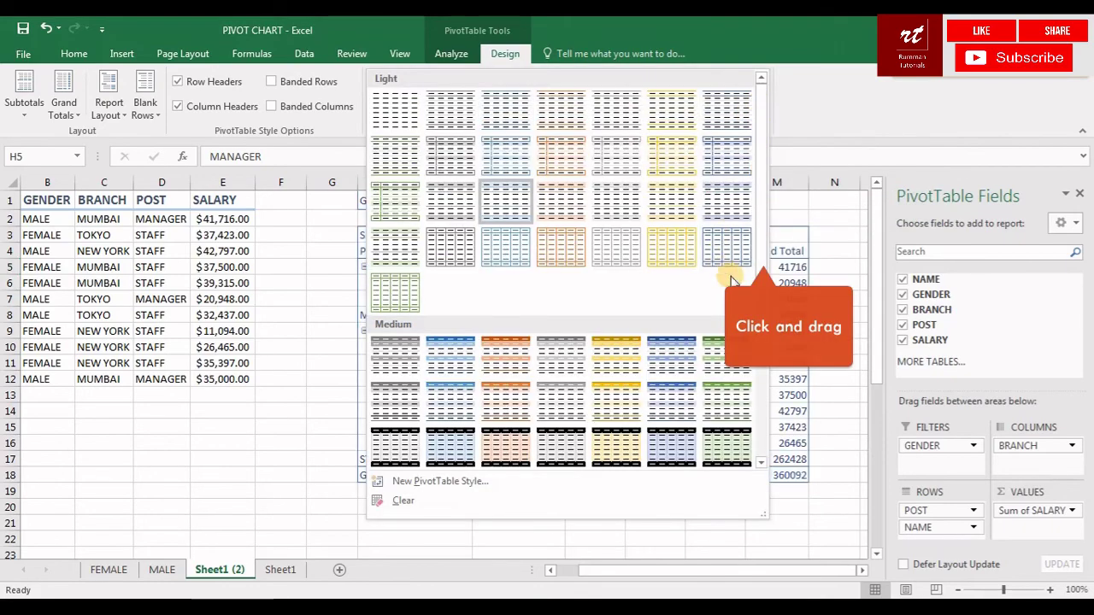
left_click_drag(763, 253, 763, 385)
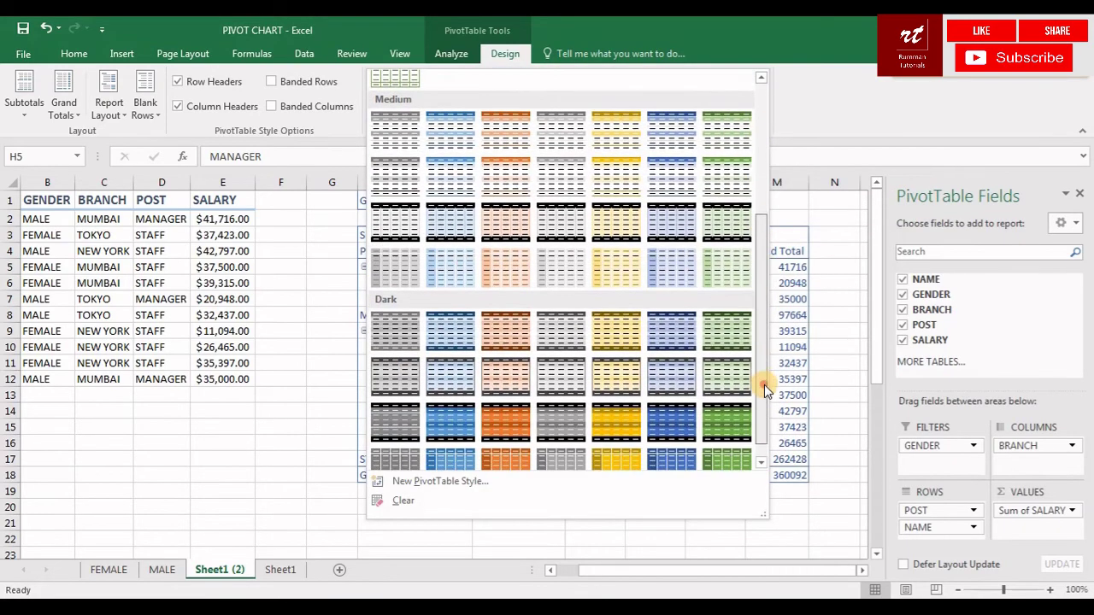
left_click(663, 329)
left_click(525, 317)
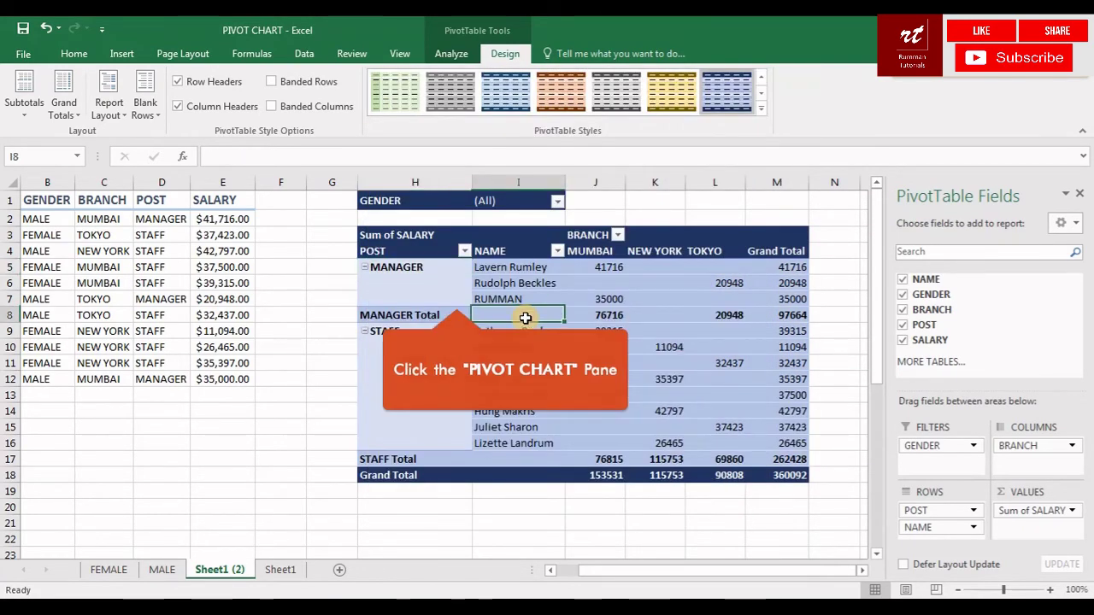
left_click(457, 297)
left_click(405, 267)
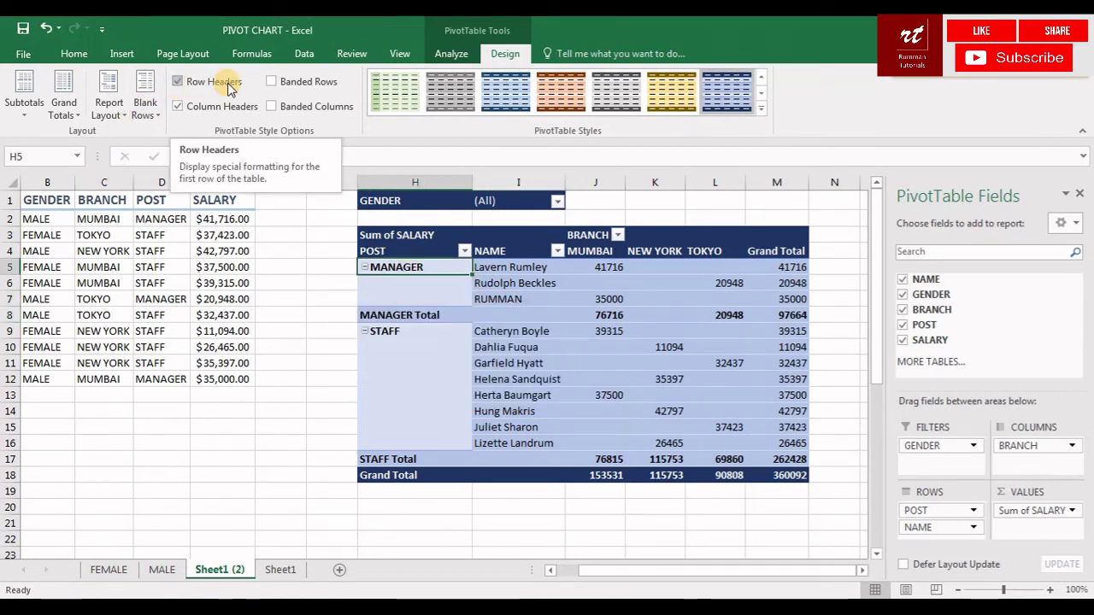
Step: Switch the PivotTable's row header formatting off and back on, and do the same with the column header formatting
left_click(177, 83)
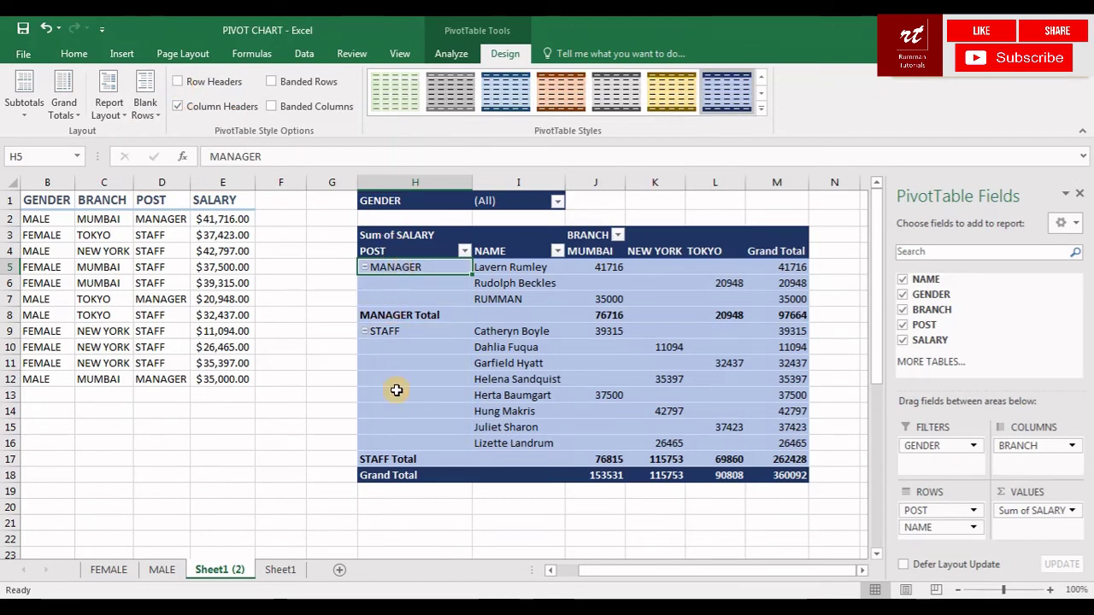
left_click(176, 83)
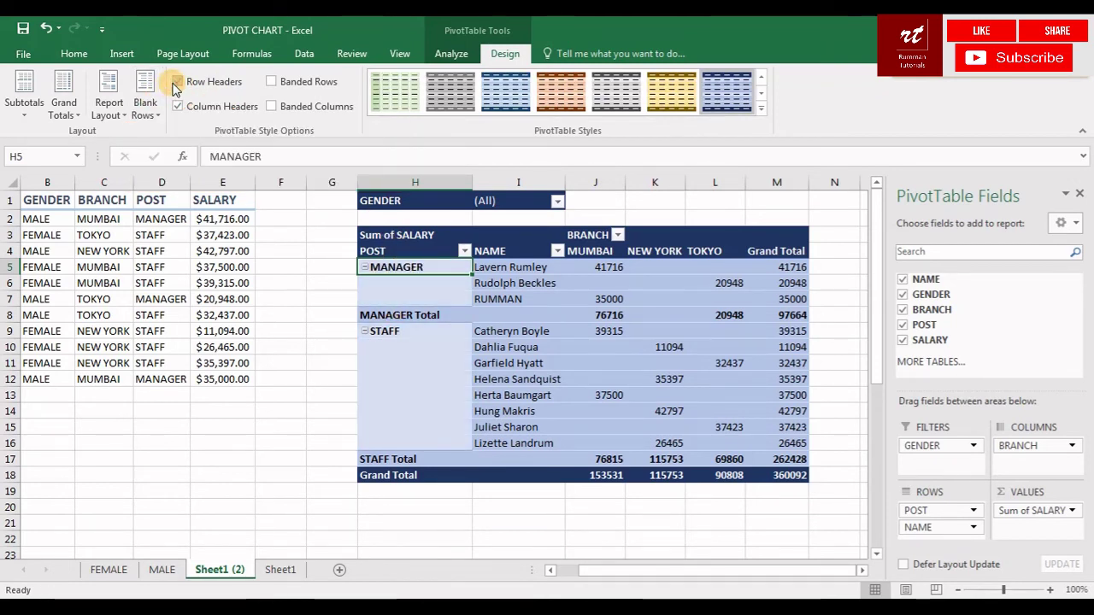
left_click(181, 110)
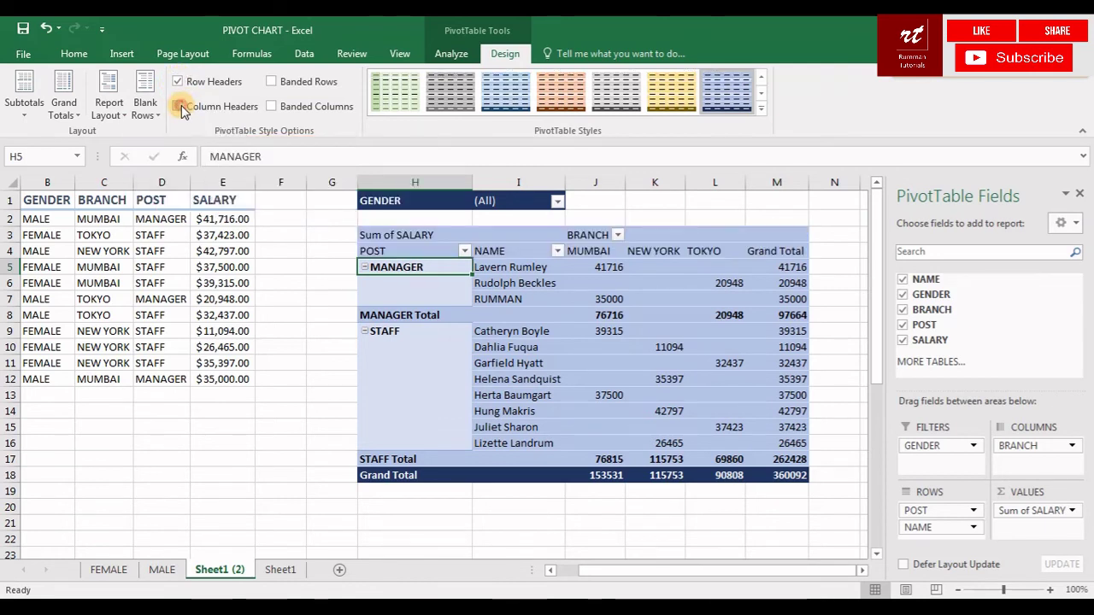
left_click(178, 106)
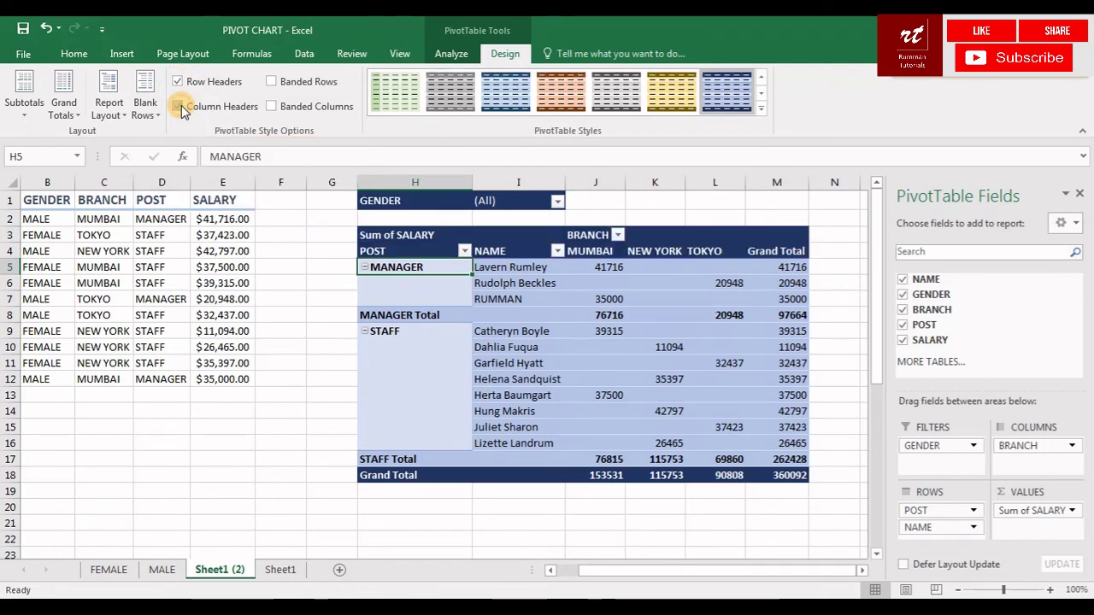
Step: Turn banded rows on and back off for the PivotTable, and try the banded columns option
left_click(272, 82)
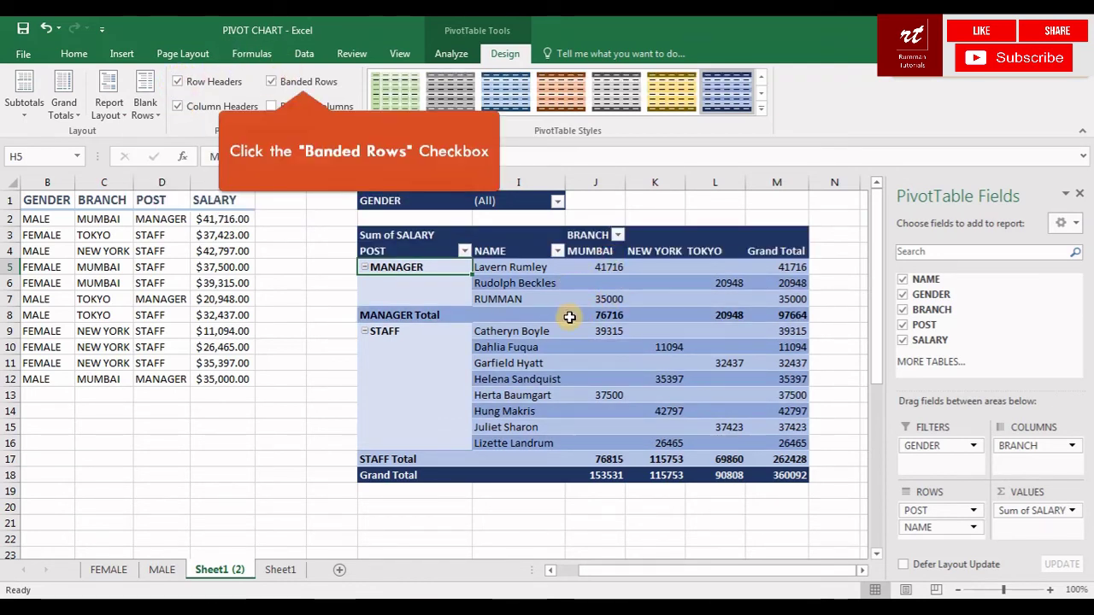
left_click(273, 82)
left_click(273, 109)
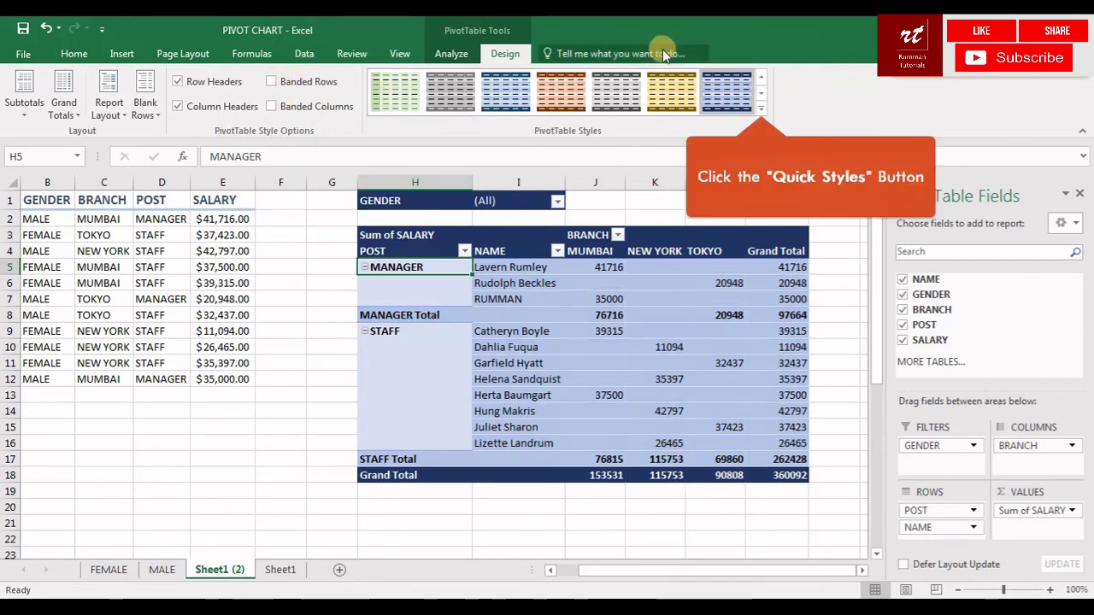
left_click(760, 107)
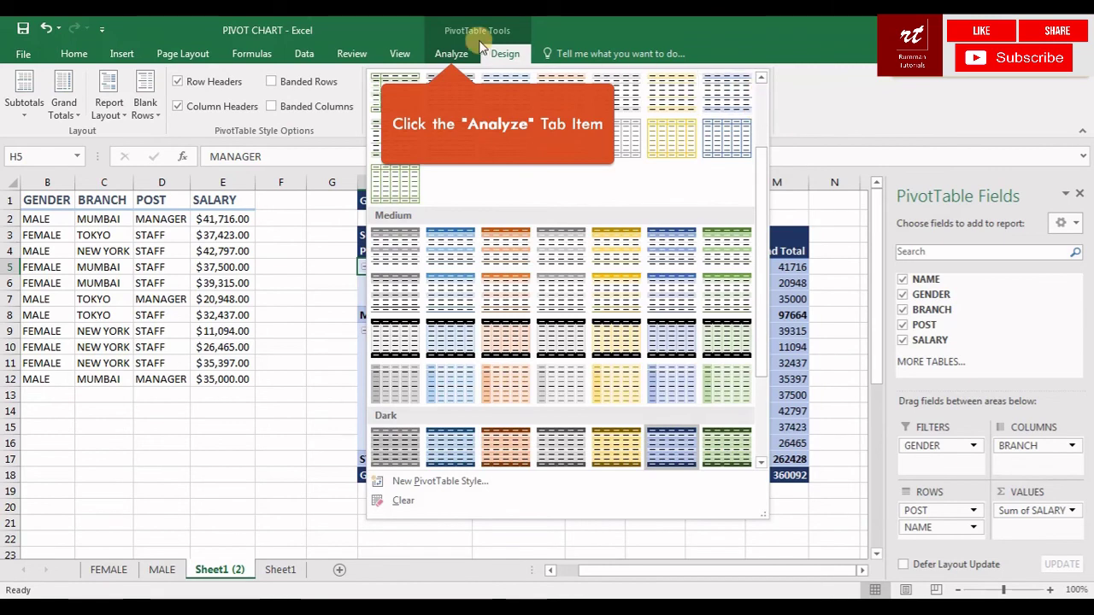
left_click(452, 53)
left_click(506, 57)
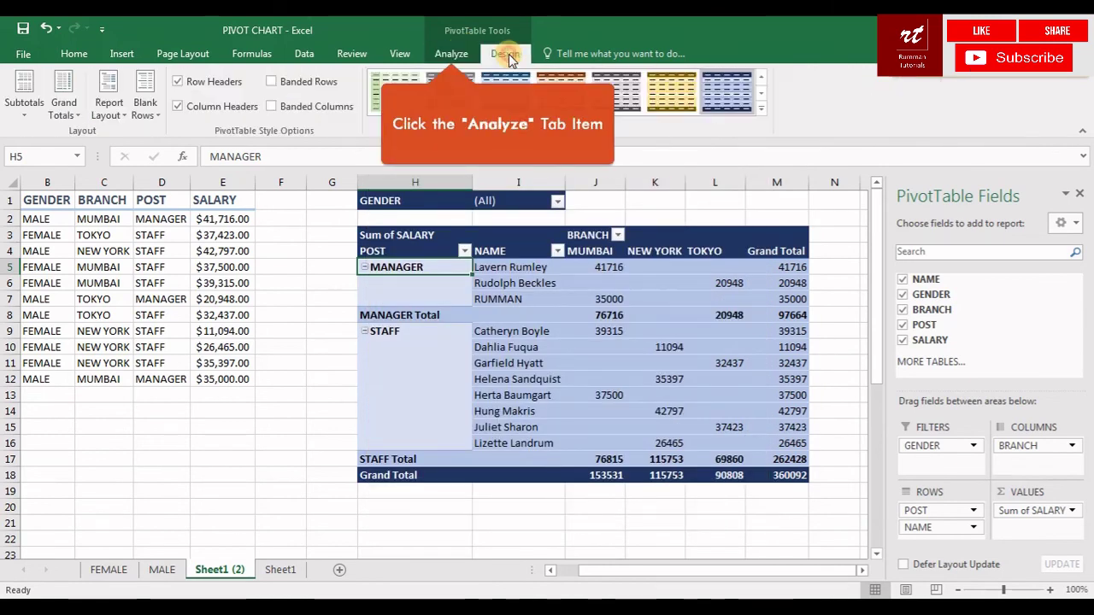
left_click(451, 53)
left_click(501, 54)
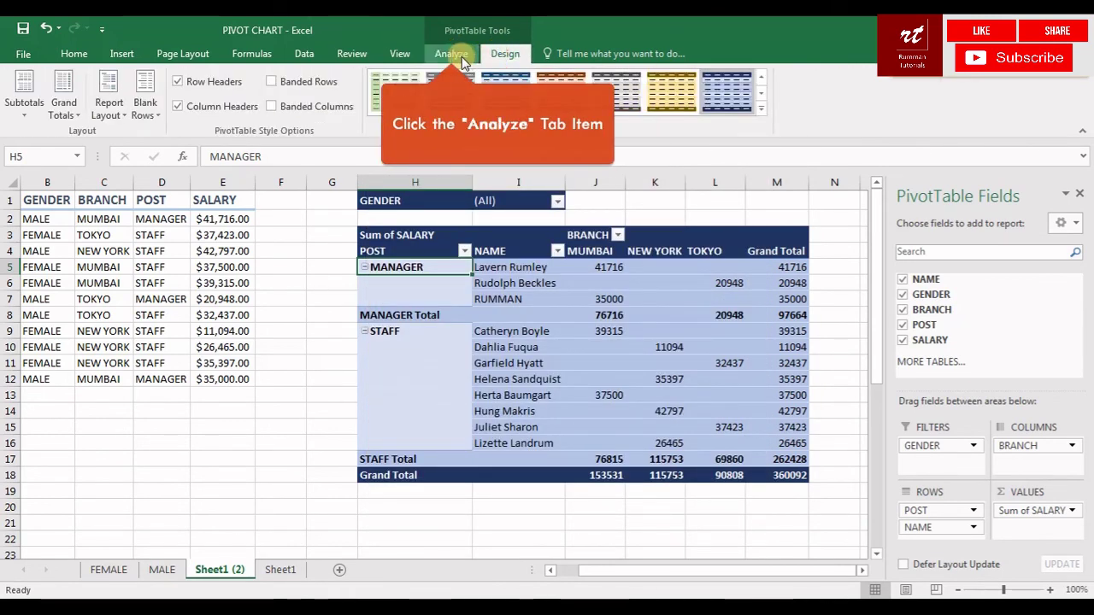
left_click(451, 54)
left_click(502, 54)
left_click(455, 54)
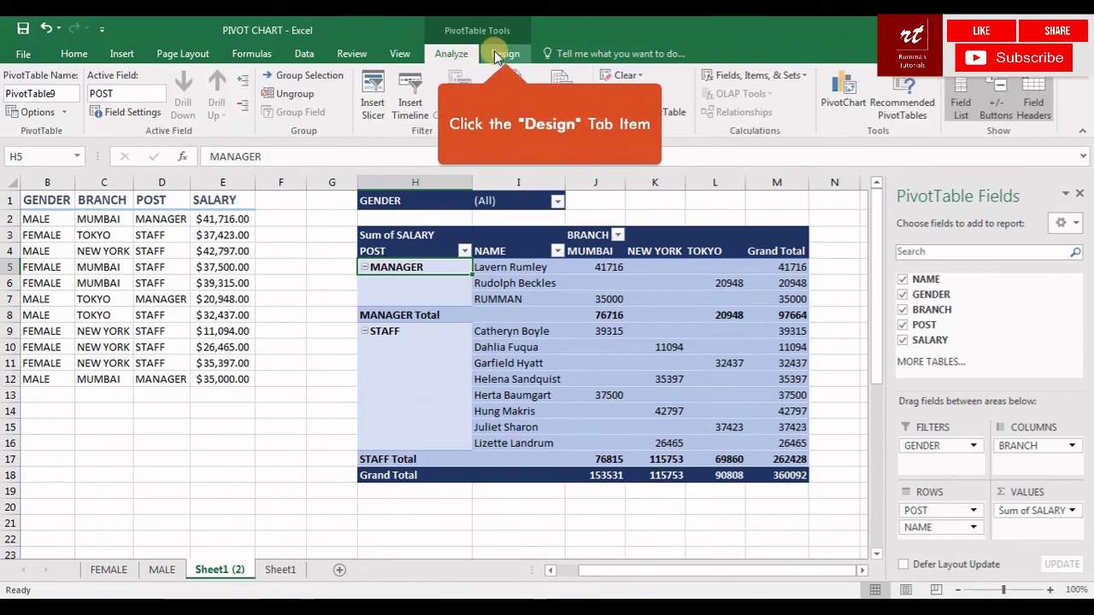
left_click(499, 53)
left_click(451, 53)
left_click(497, 55)
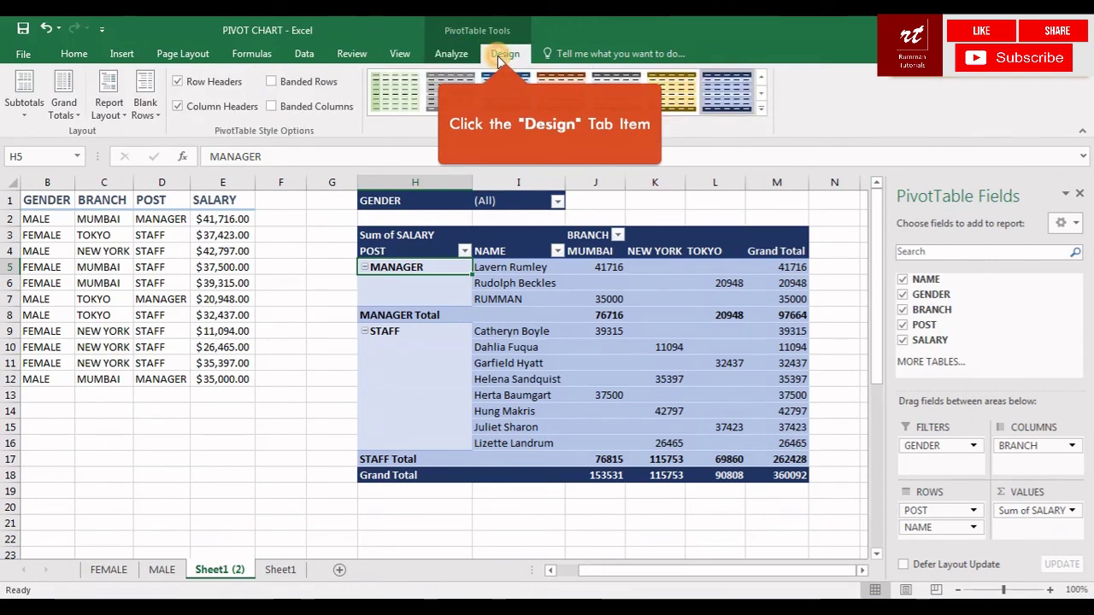
left_click(453, 54)
left_click(501, 54)
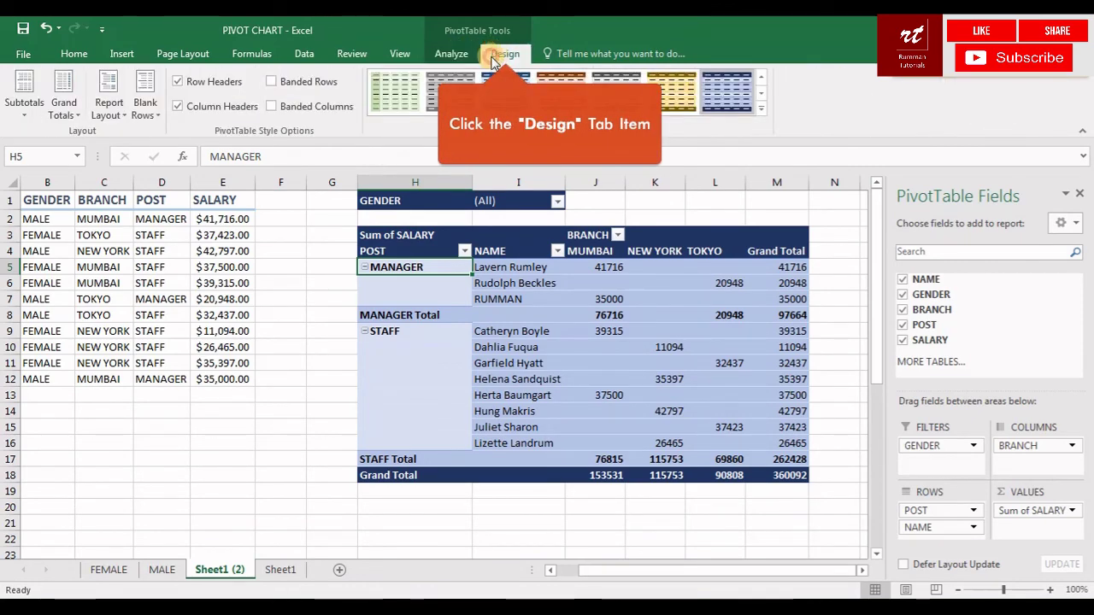
left_click(451, 54)
left_click(502, 54)
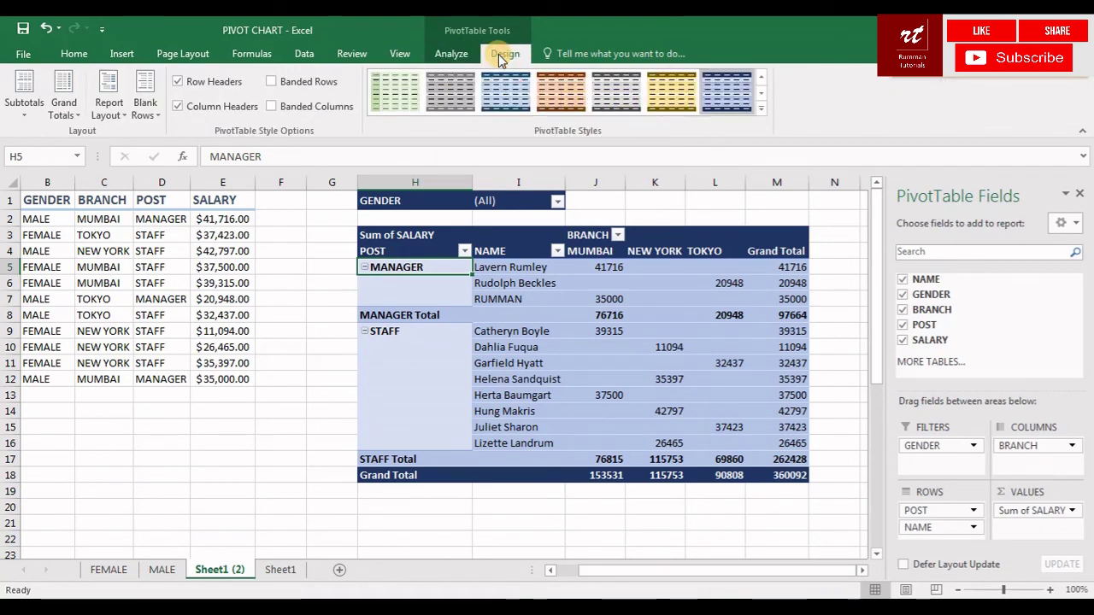
left_click(451, 54)
left_click(500, 54)
left_click(451, 54)
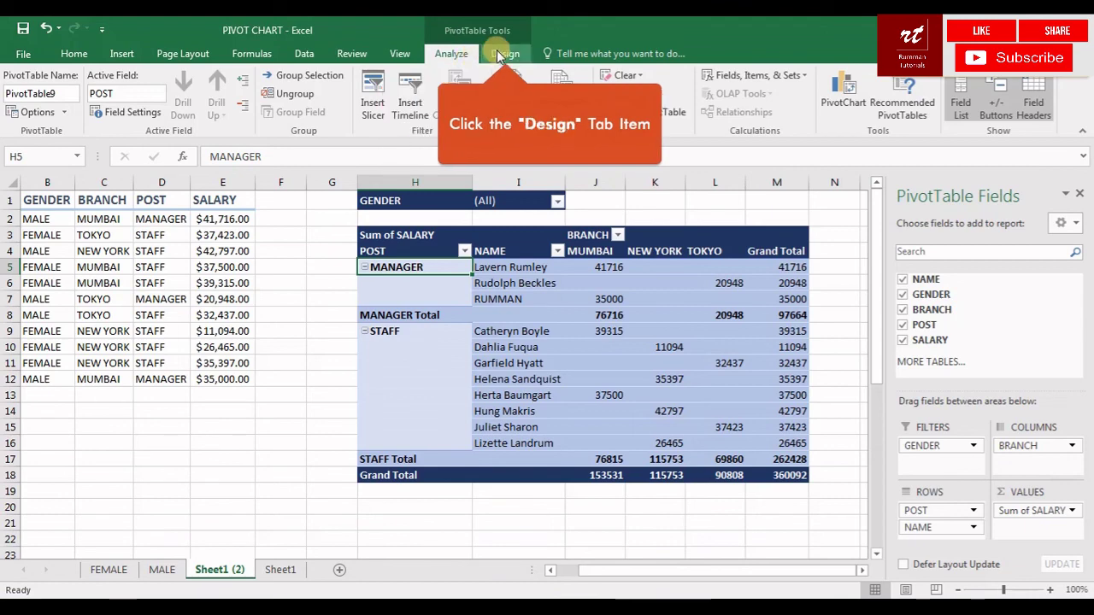
left_click(503, 54)
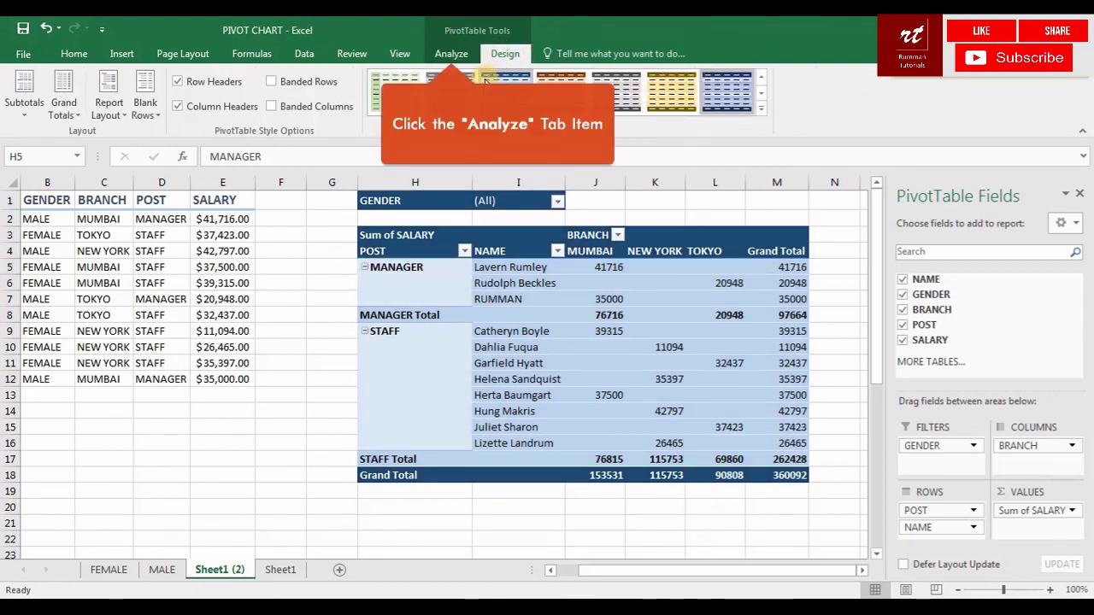
left_click(451, 54)
left_click(502, 54)
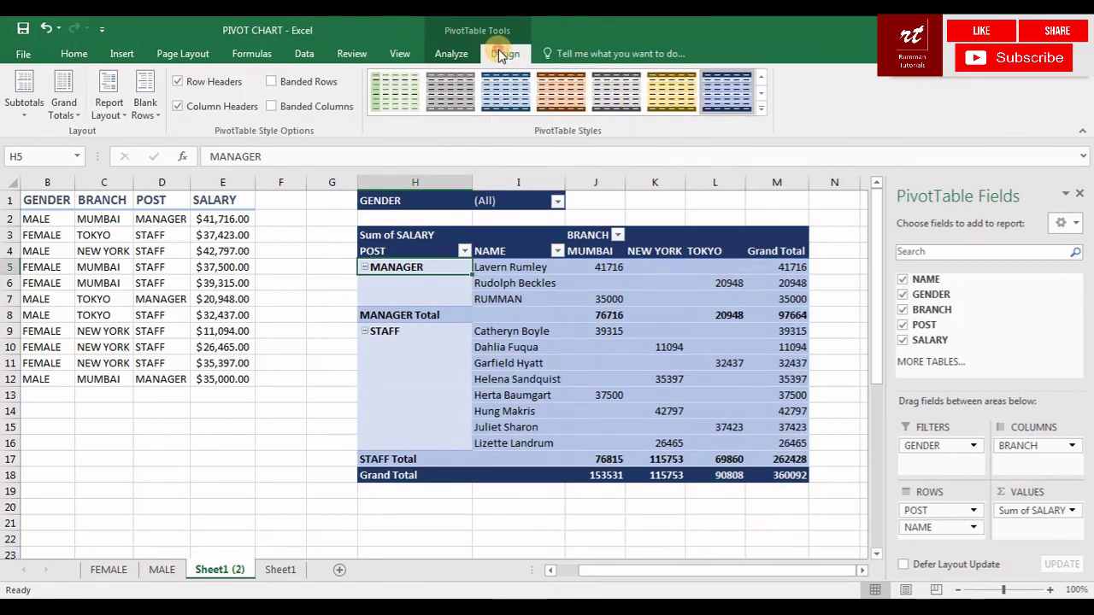